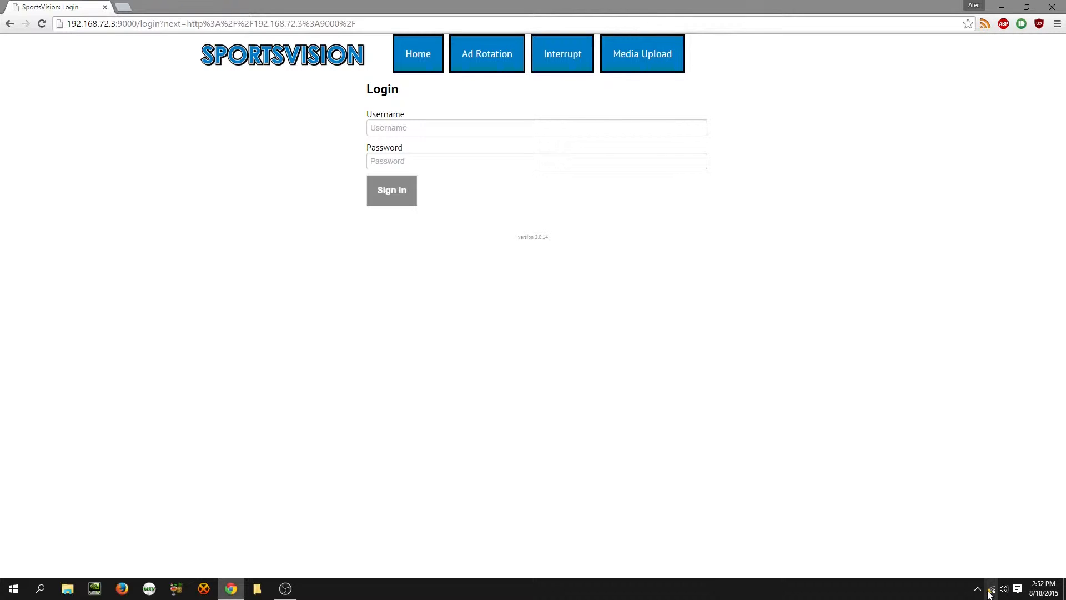
Check the wireless connection to SportsVisionTable and load the SportsVision login page at 192.168.72.3:9000
{"action": "left_click", "coordinate": [990, 588]}
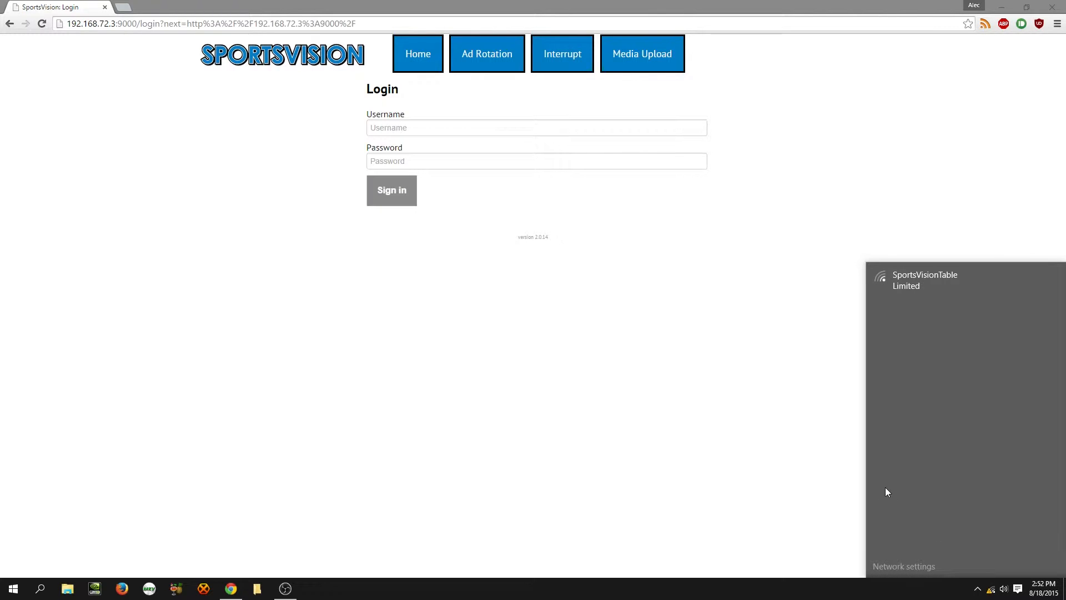
{"action": "left_click", "coordinate": [701, 482]}
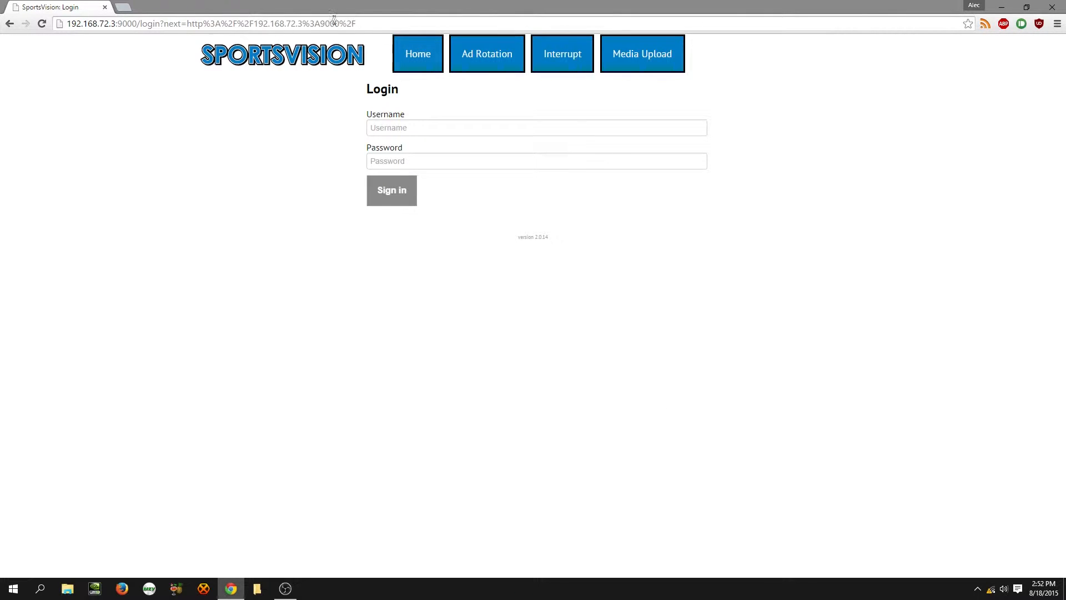
{"action": "left_click", "coordinate": [286, 24]}
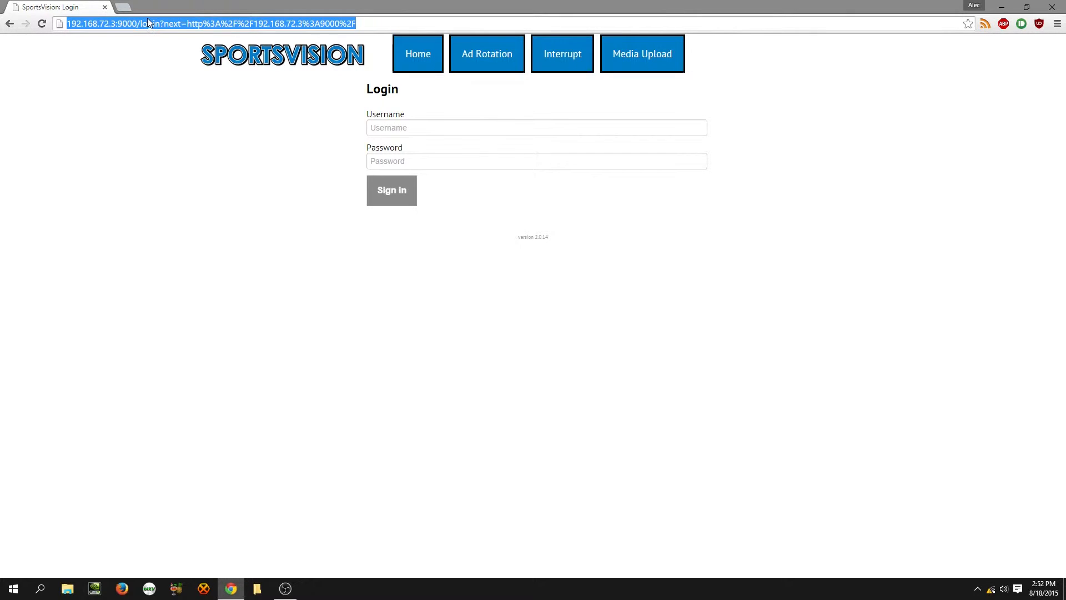
{"action": "left_click", "coordinate": [181, 23]}
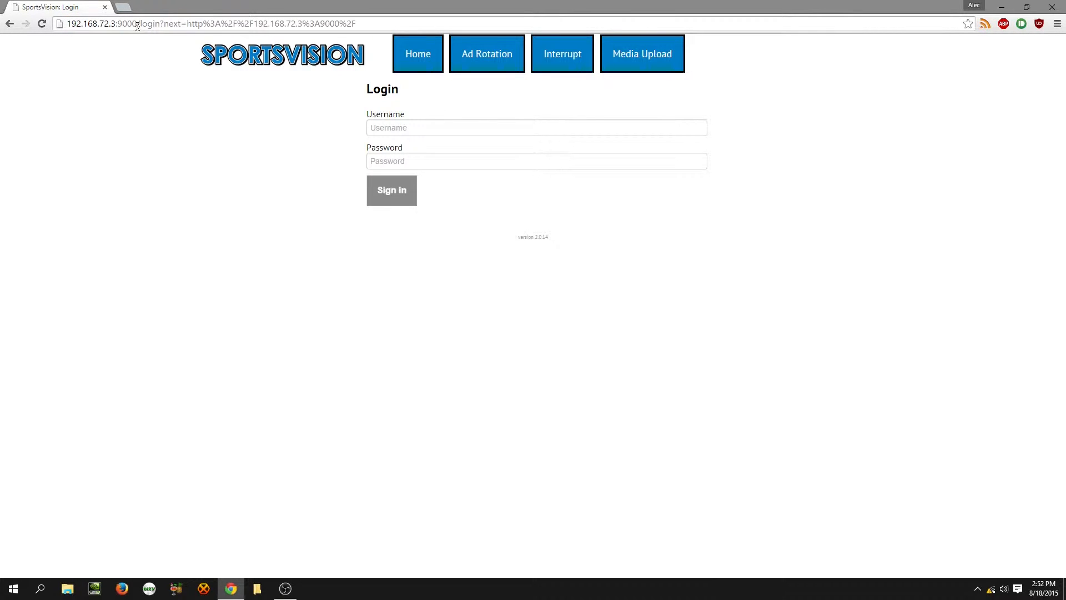
{"action": "left_click_drag", "start_coordinate": [140, 24], "coordinate": [443, 26]}
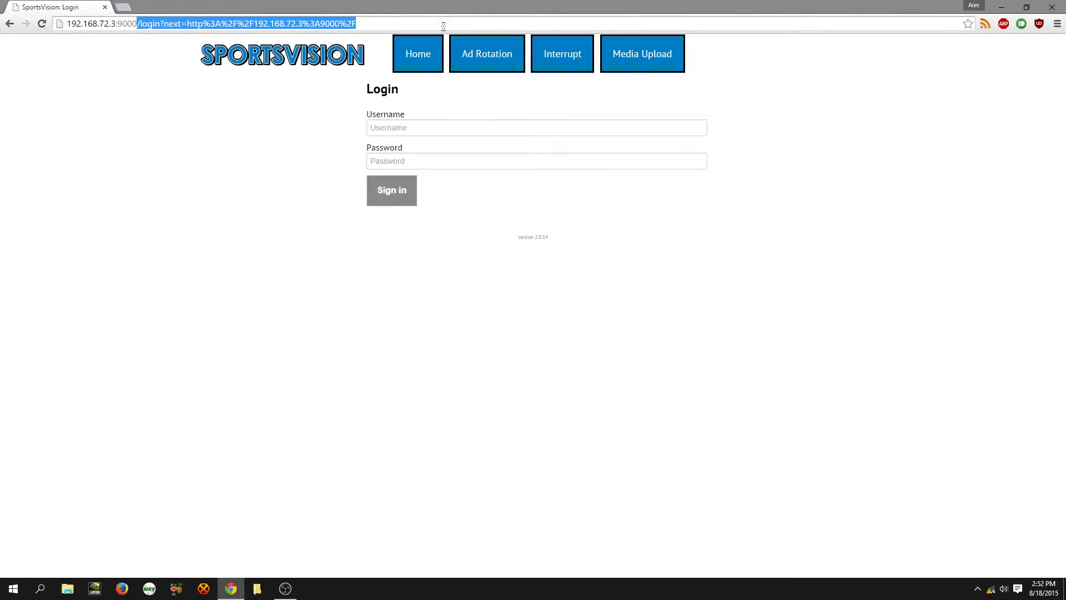
{"action": "key", "text": "BackSpace"}
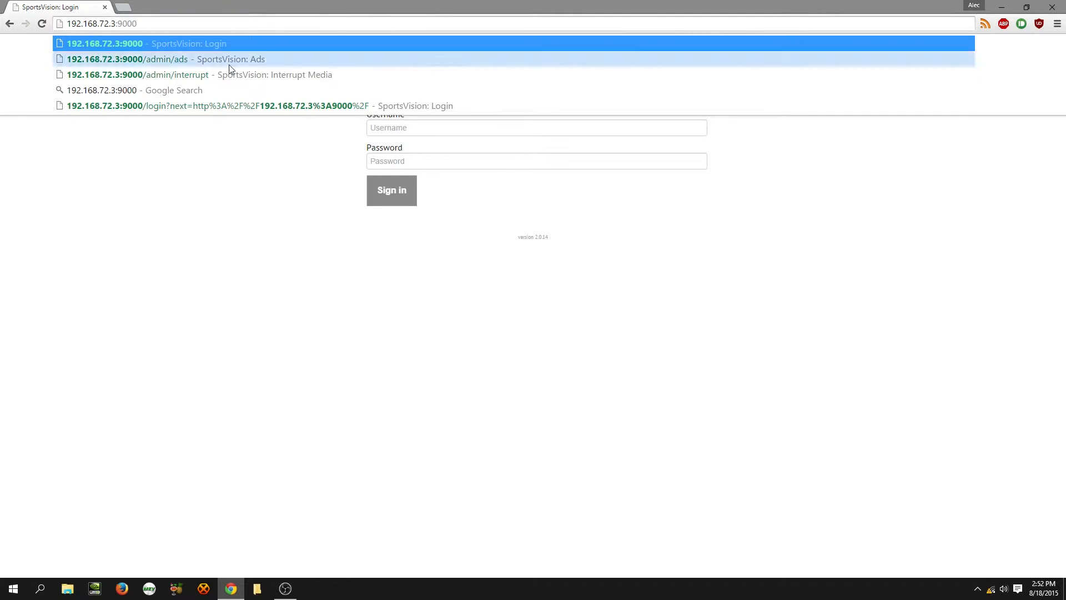
{"action": "key", "text": "Return"}
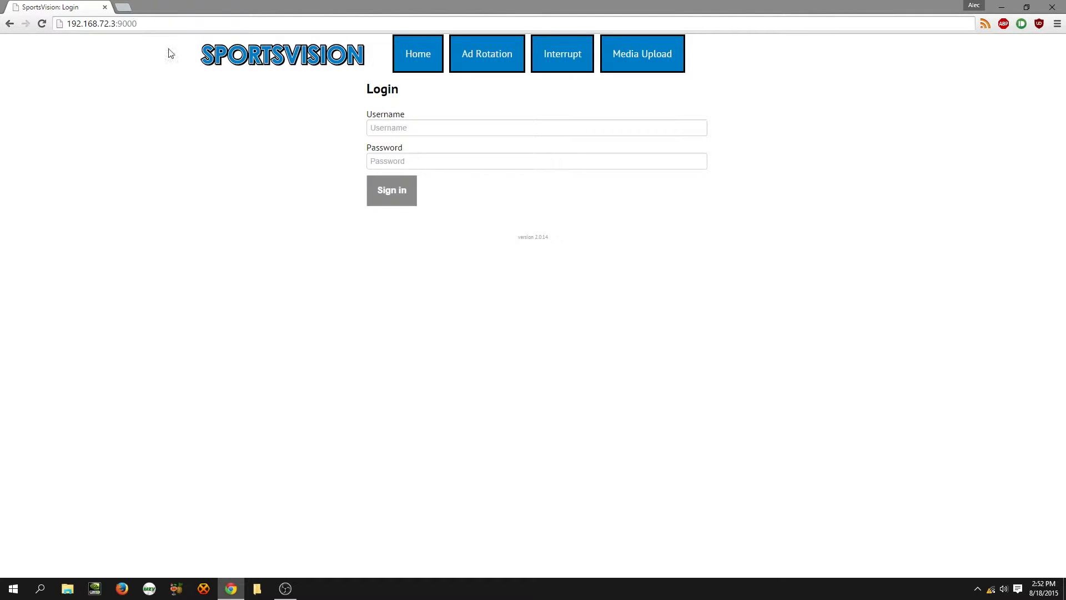
{"action": "left_click", "coordinate": [152, 24]}
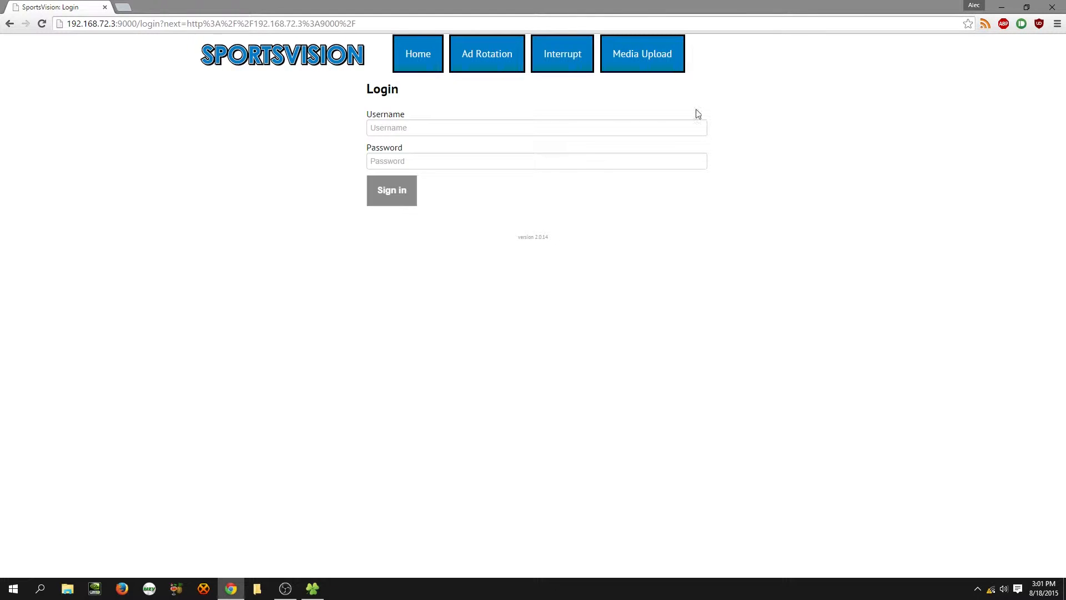
Sign in as admin with the account password and decline saving the password in the browser
{"action": "left_click", "coordinate": [488, 133]}
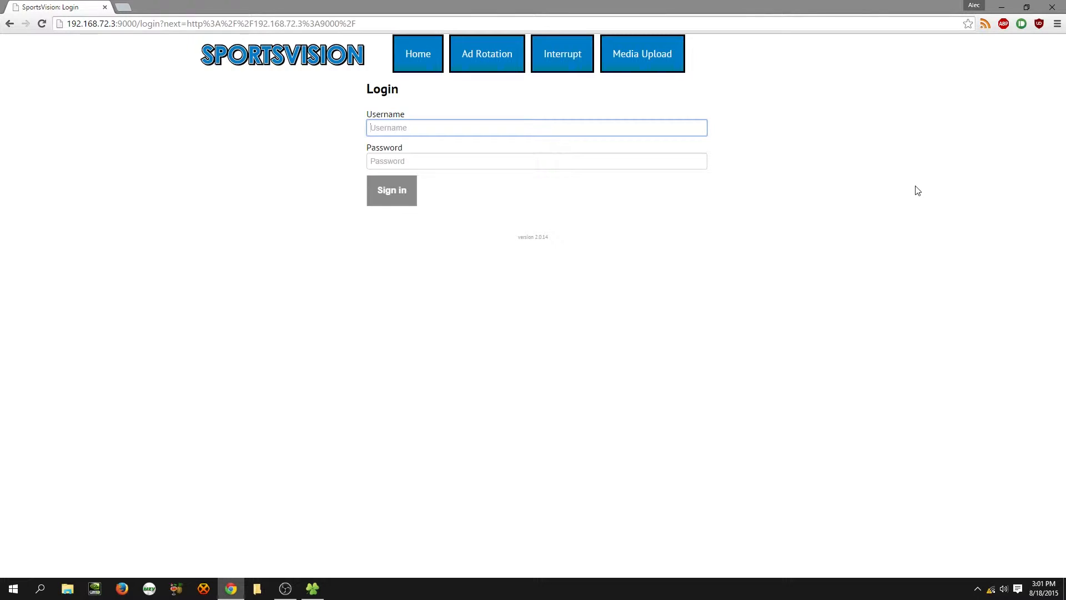
{"action": "type", "text": "admin"}
{"action": "key", "text": "Tab"}
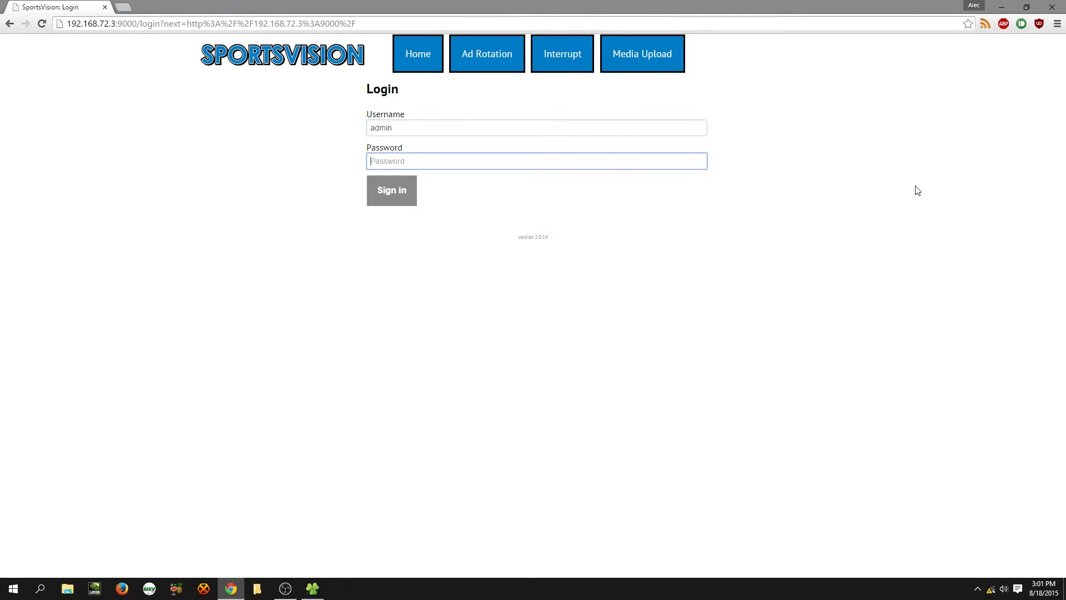
{"action": "type", "text": "•••••••••••"}
{"action": "left_click", "coordinate": [395, 199]}
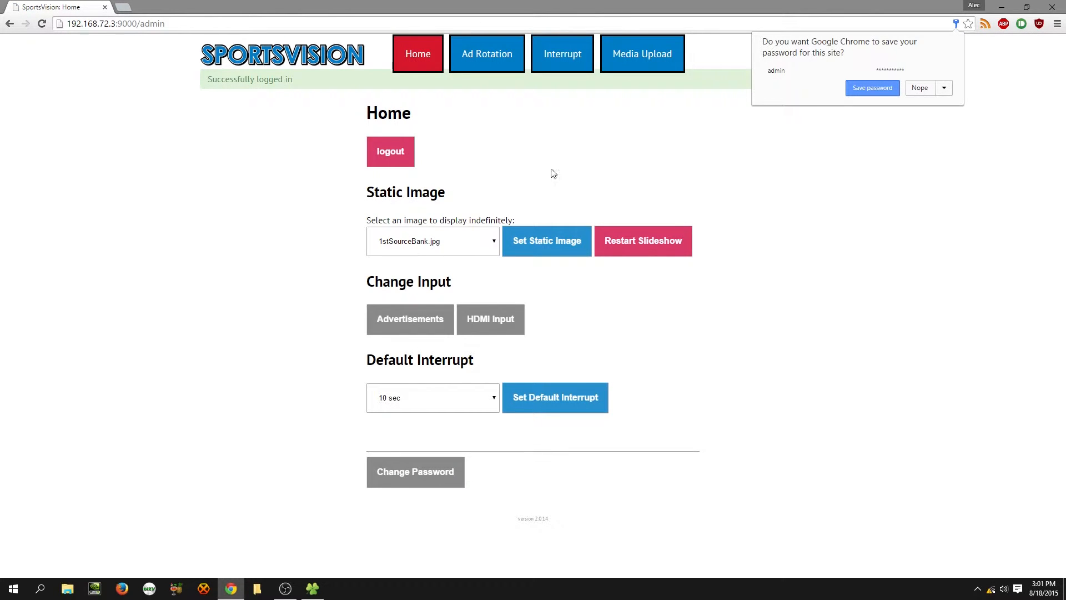
{"action": "left_click", "coordinate": [919, 89]}
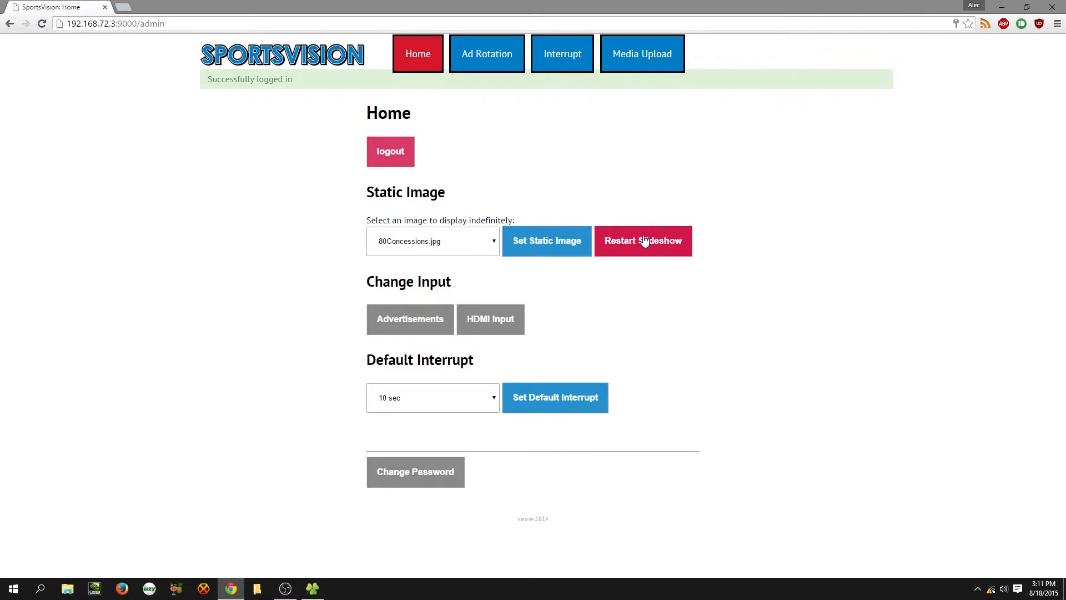
Set 80Concessions.jpg as the static image to display indefinitely
{"action": "left_click", "coordinate": [490, 244]}
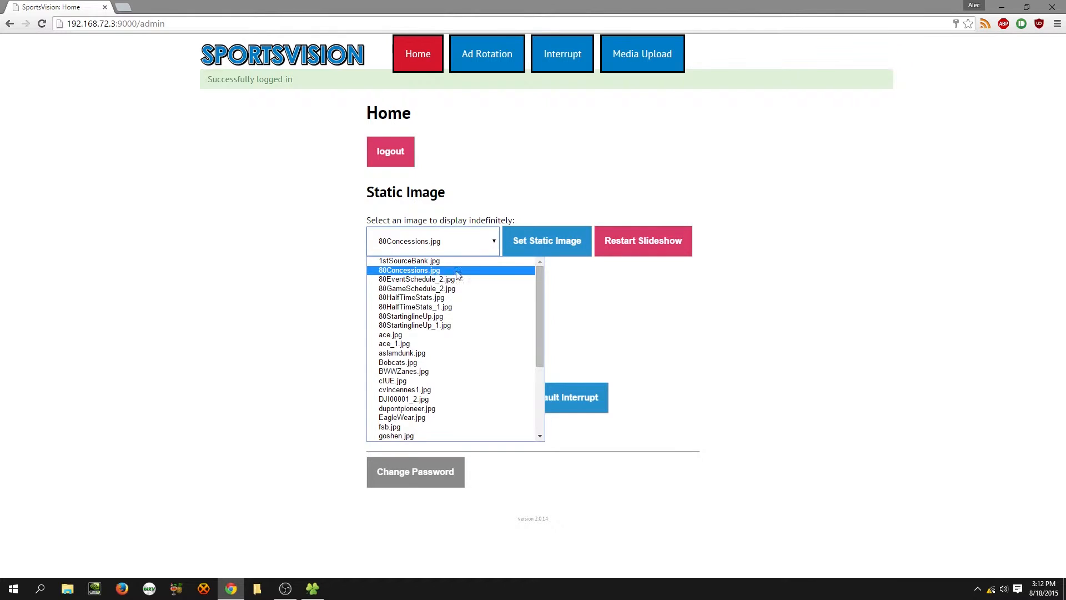
{"action": "left_click", "coordinate": [414, 271]}
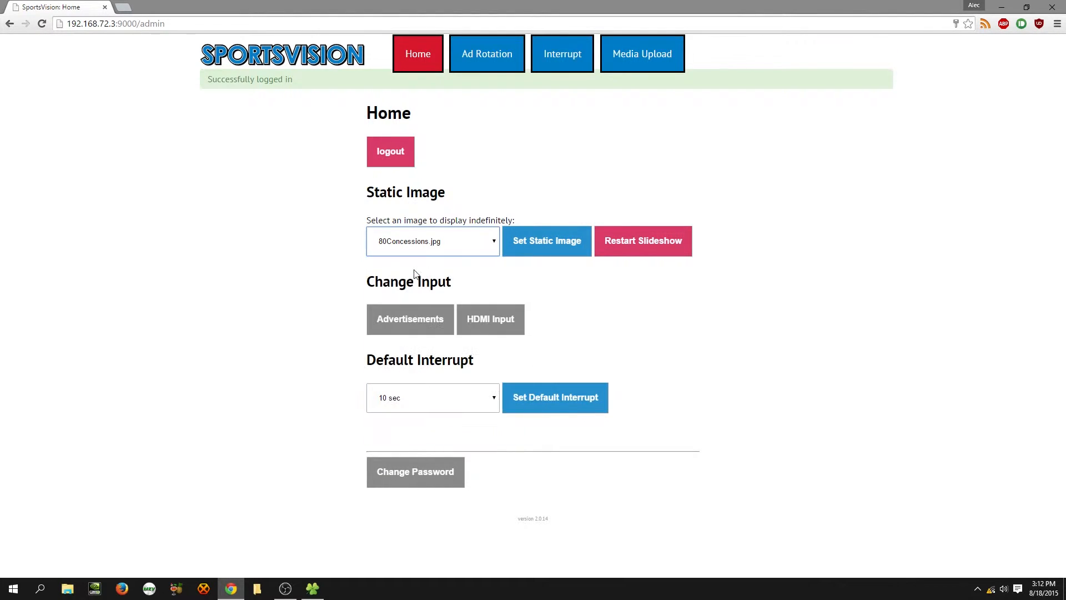
{"action": "left_click", "coordinate": [541, 249]}
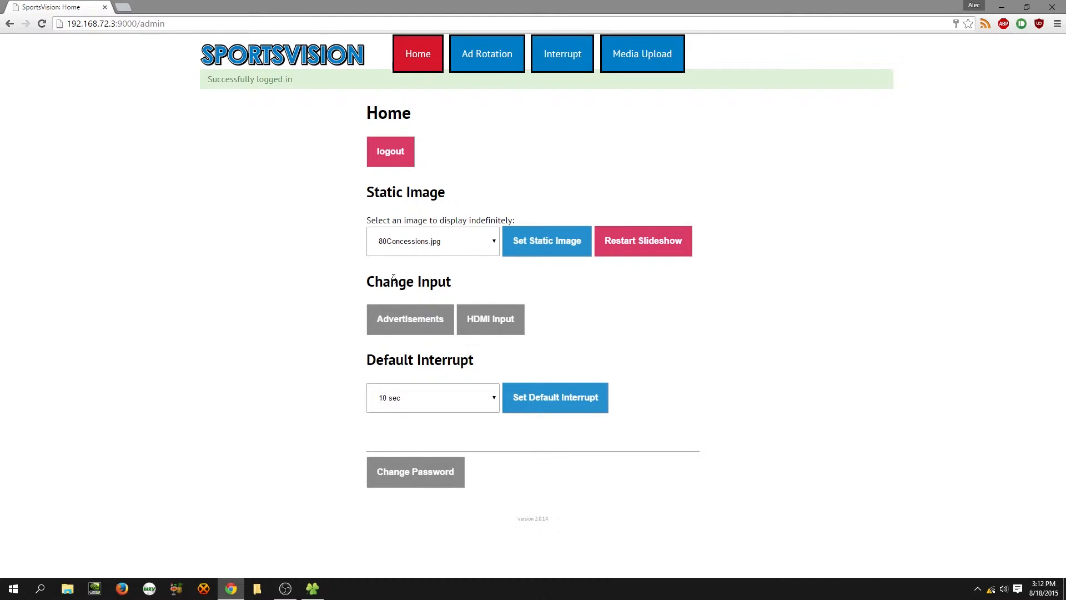
Switch the display input to HDMI and check the resulting status message
{"action": "left_click", "coordinate": [397, 320]}
{"action": "left_click", "coordinate": [481, 331]}
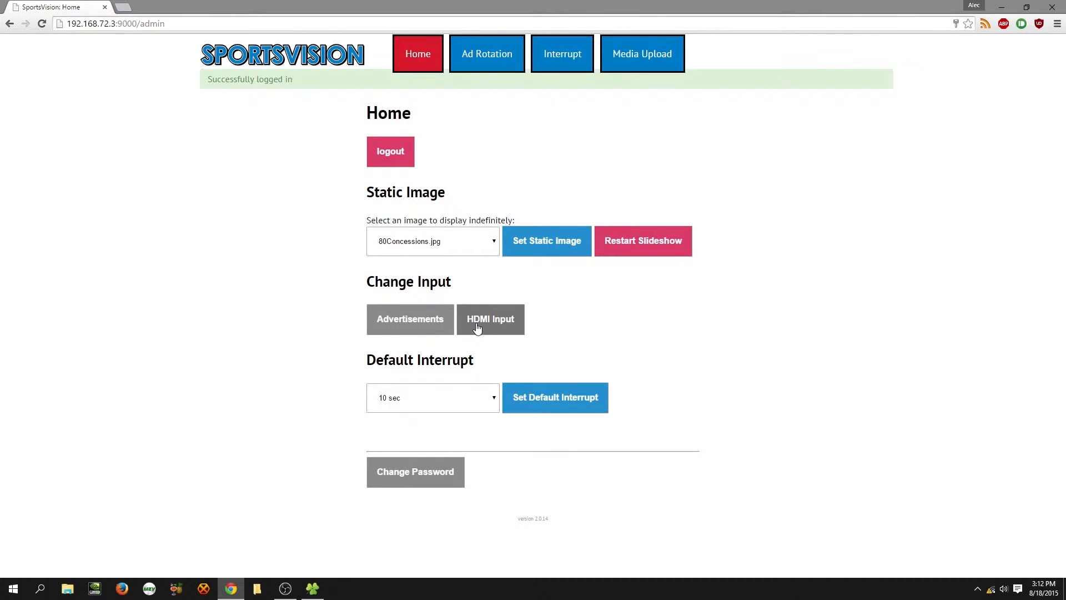
{"action": "left_click", "coordinate": [477, 327]}
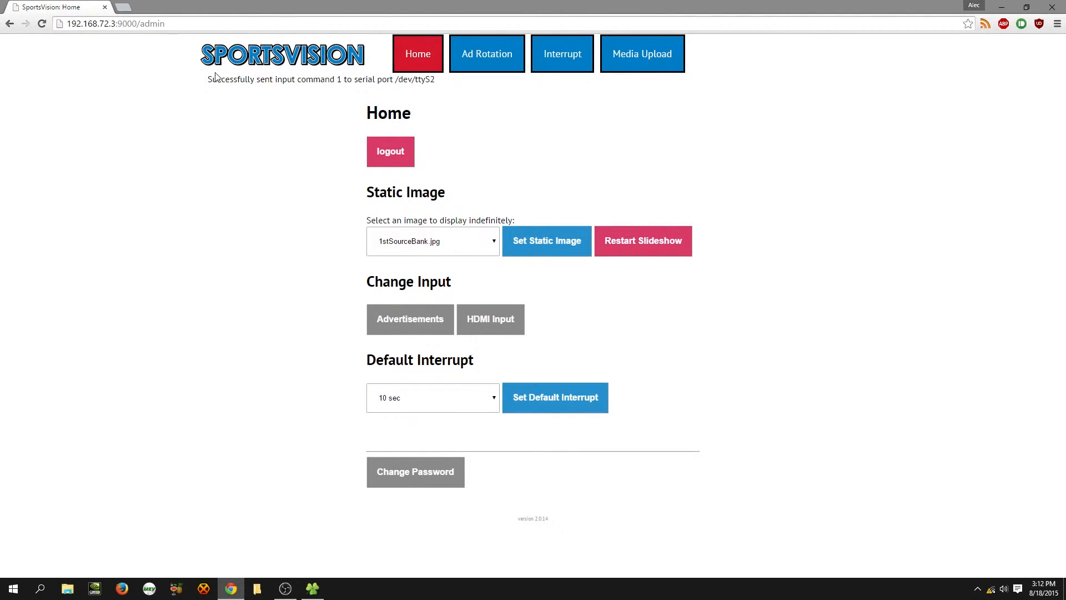
{"action": "left_click_drag", "start_coordinate": [207, 79], "coordinate": [444, 85]}
{"action": "left_click", "coordinate": [448, 120]}
Switch the display input back to Advertisements and check the status message
{"action": "left_click", "coordinate": [423, 321]}
{"action": "left_click_drag", "start_coordinate": [205, 80], "coordinate": [451, 83]}
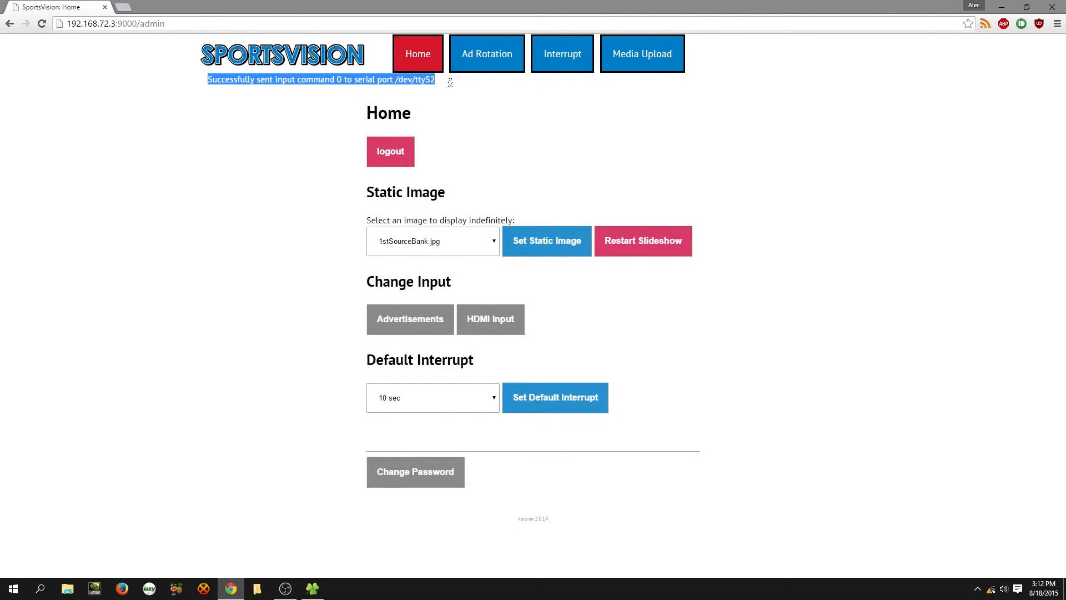
{"action": "left_click", "coordinate": [578, 334]}
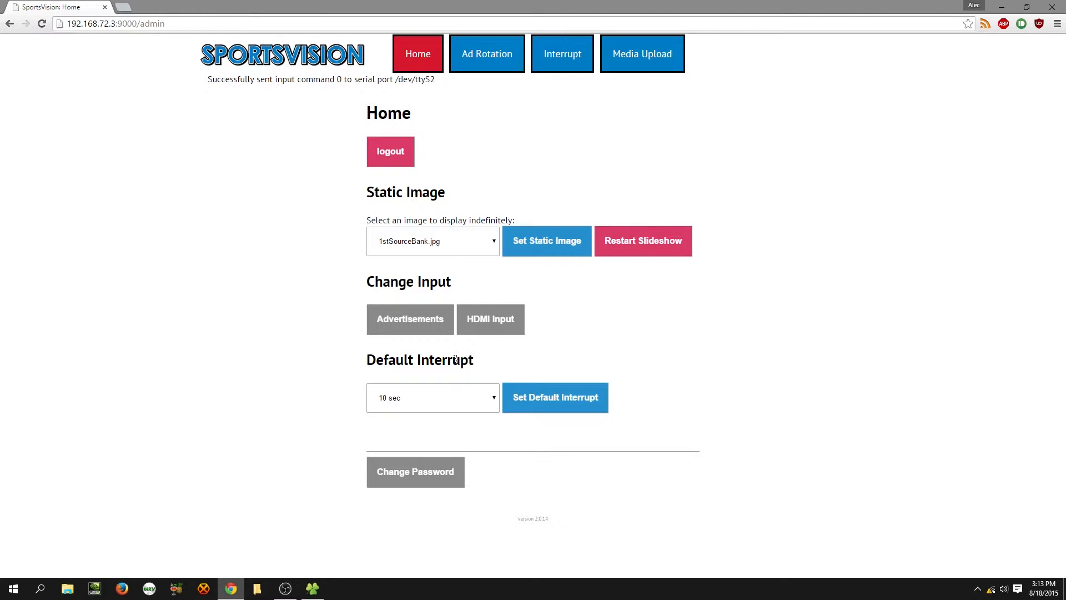
Set the default interrupt duration to 15 sec and save it as the default
{"action": "left_click", "coordinate": [494, 397]}
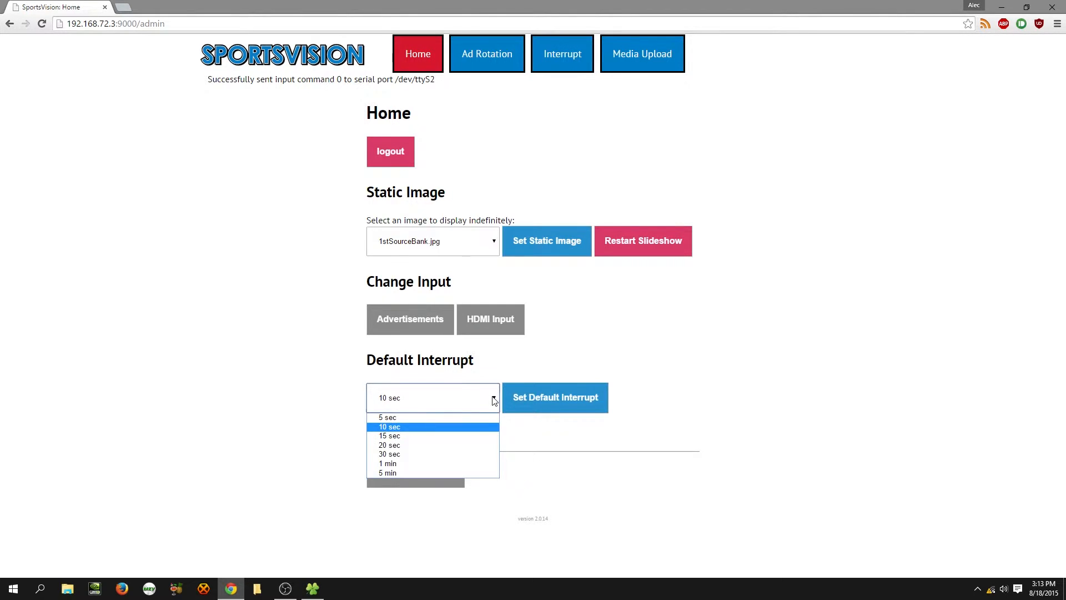
{"action": "left_click", "coordinate": [493, 398]}
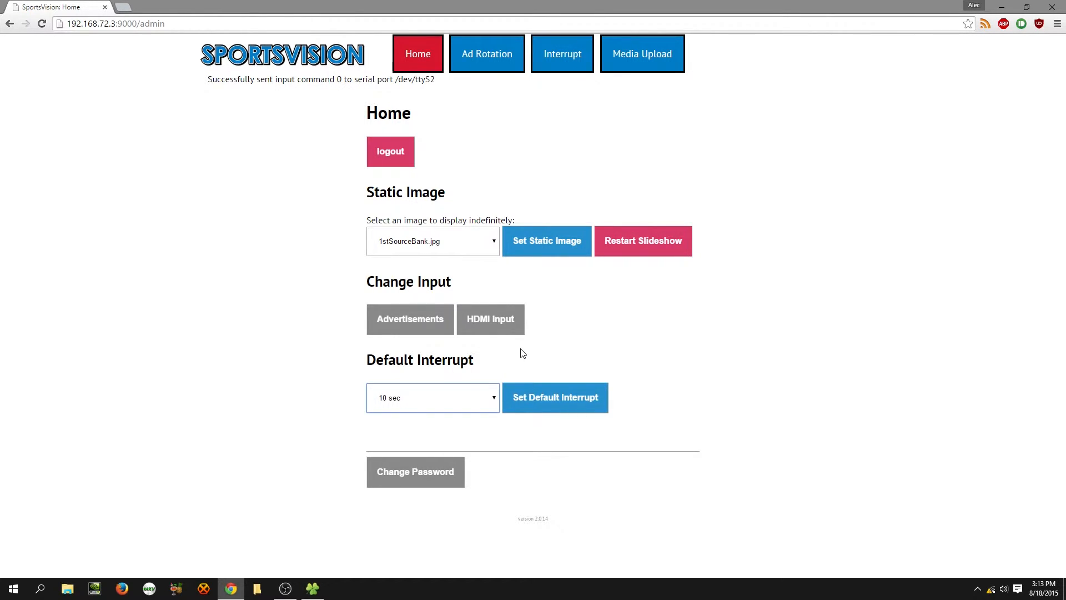
{"action": "left_click", "coordinate": [479, 402]}
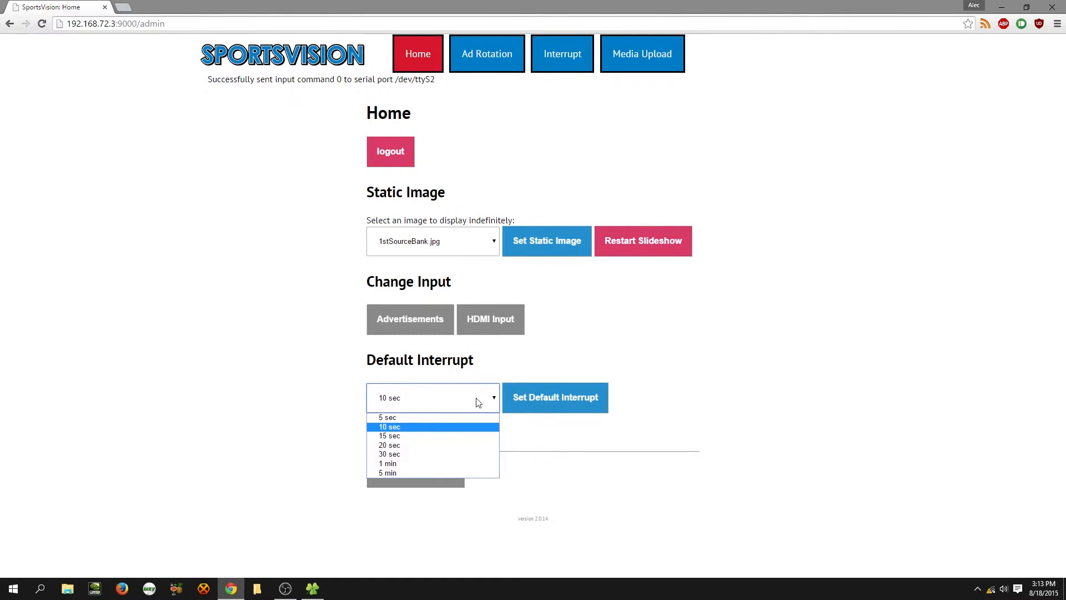
{"action": "left_click", "coordinate": [438, 435]}
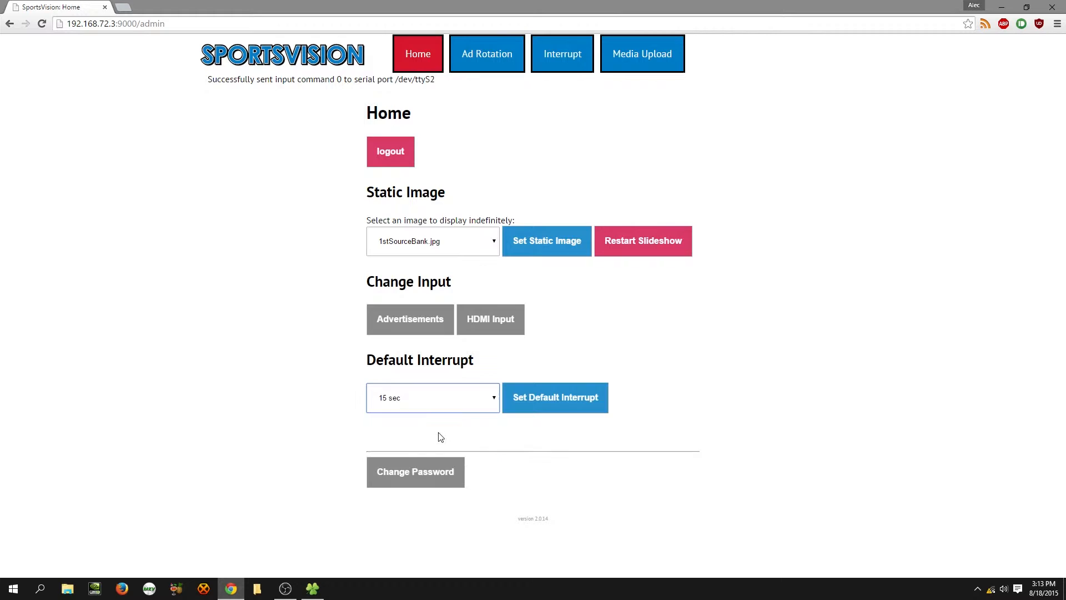
{"action": "left_click", "coordinate": [562, 397]}
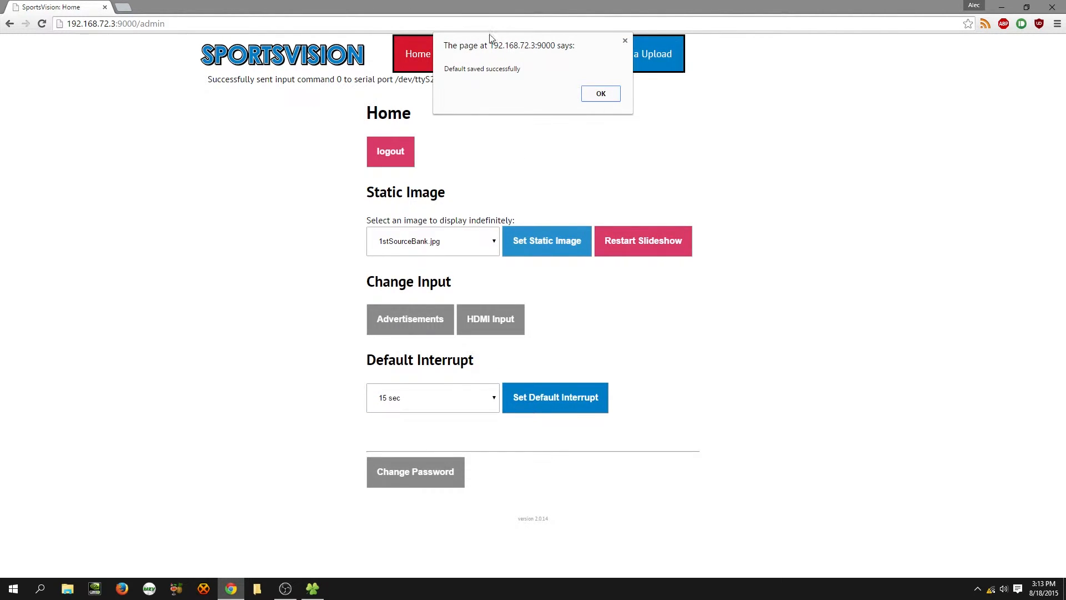
{"action": "left_click", "coordinate": [605, 94]}
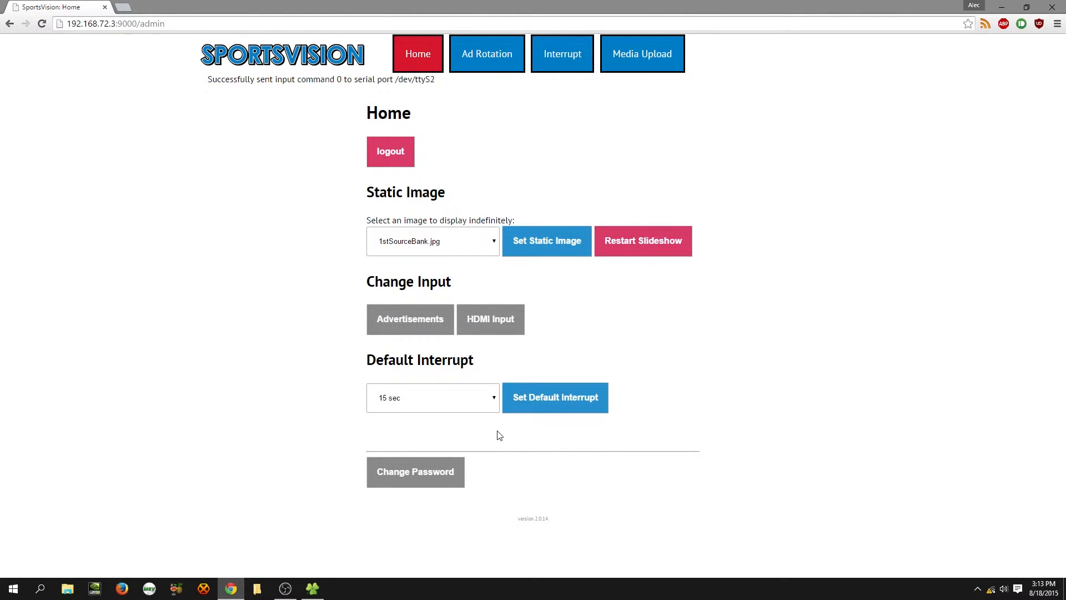
Change the password of the limited sportsvision account, entering the new password and its confirmation
{"action": "left_click", "coordinate": [408, 471]}
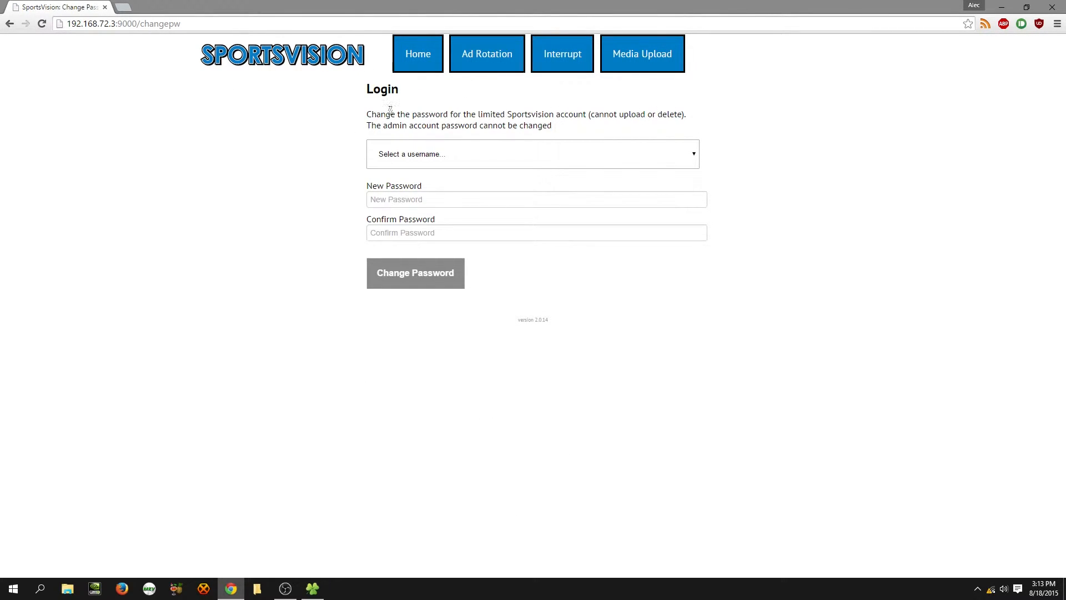
{"action": "left_click_drag", "start_coordinate": [371, 114], "coordinate": [598, 134]}
{"action": "left_click", "coordinate": [596, 130]}
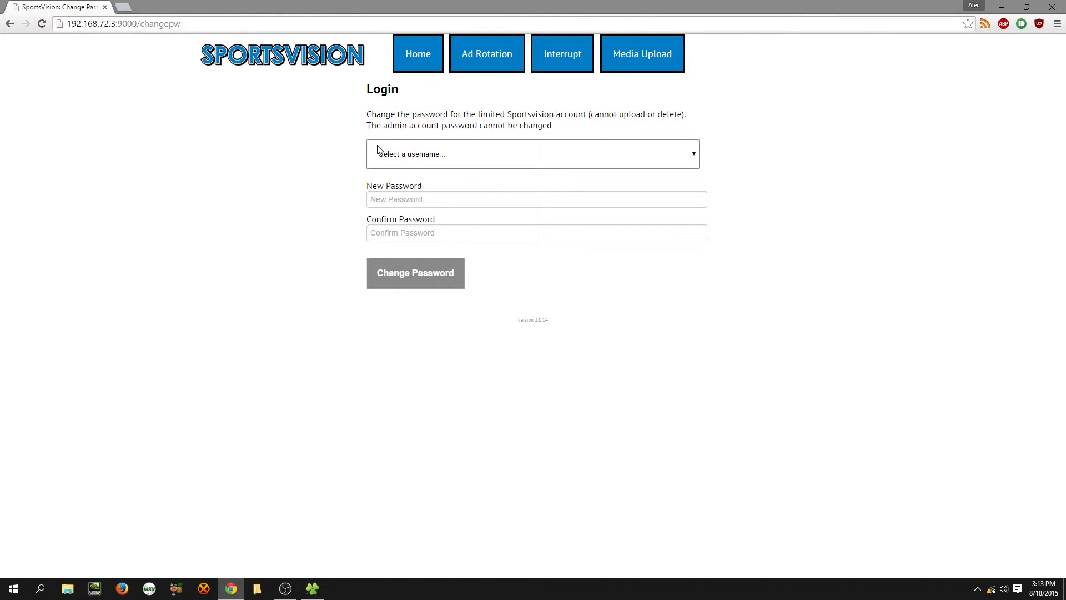
{"action": "left_click", "coordinate": [413, 158]}
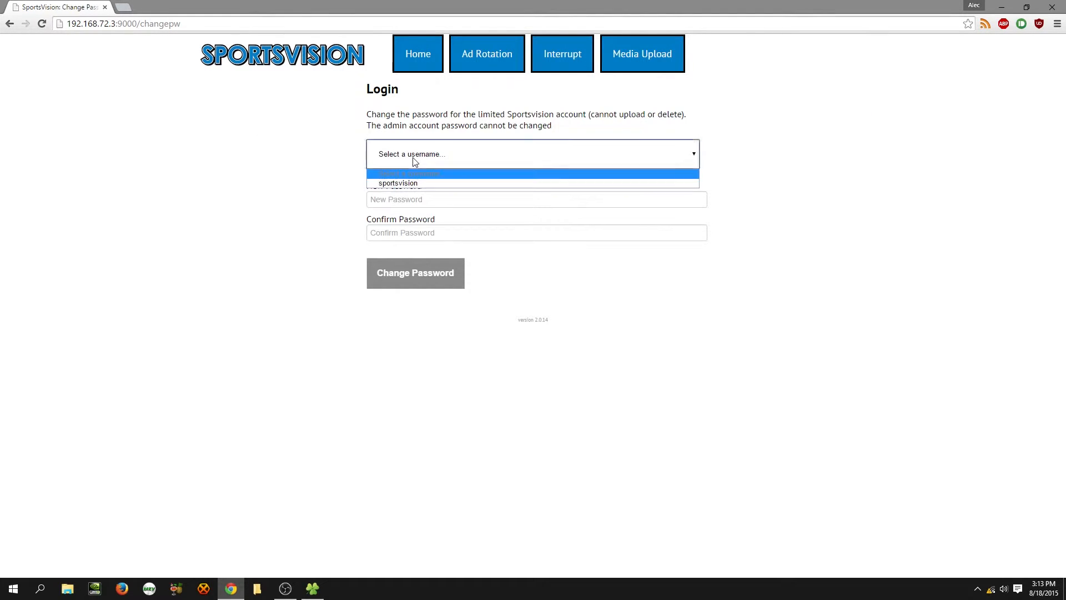
{"action": "left_click", "coordinate": [394, 186]}
{"action": "left_click", "coordinate": [387, 201]}
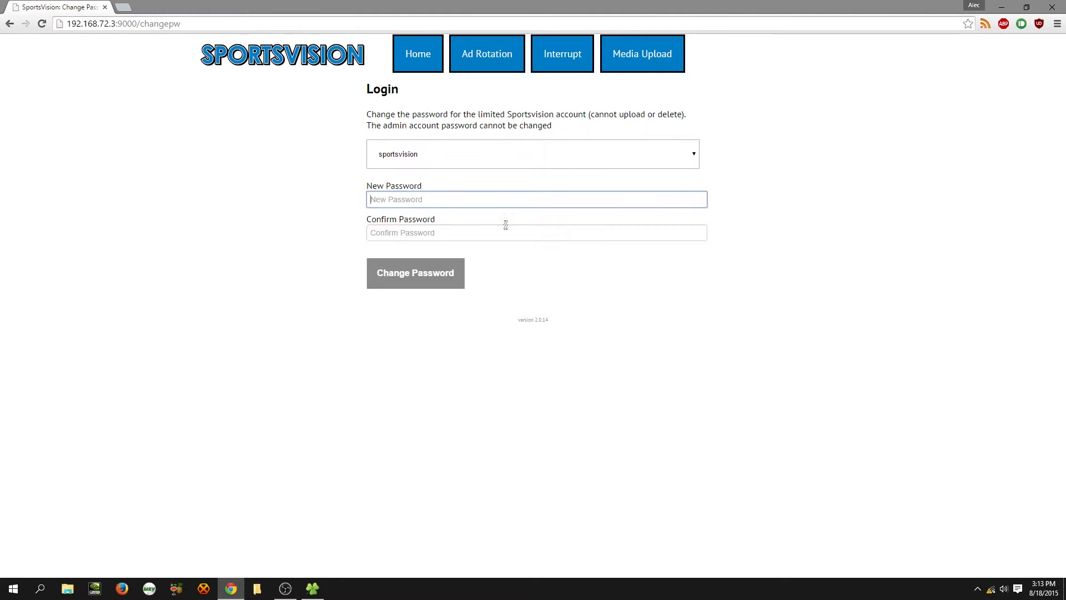
{"action": "type", "text": "••••"}
{"action": "key", "text": "Tab"}
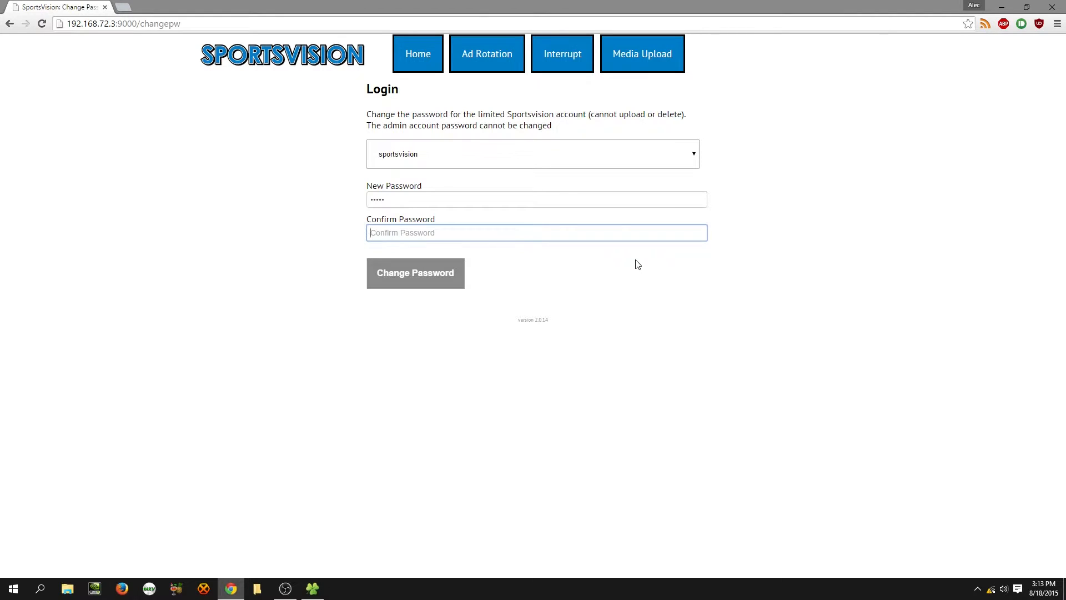
{"action": "type", "text": "••"}
{"action": "left_click", "coordinate": [414, 275]}
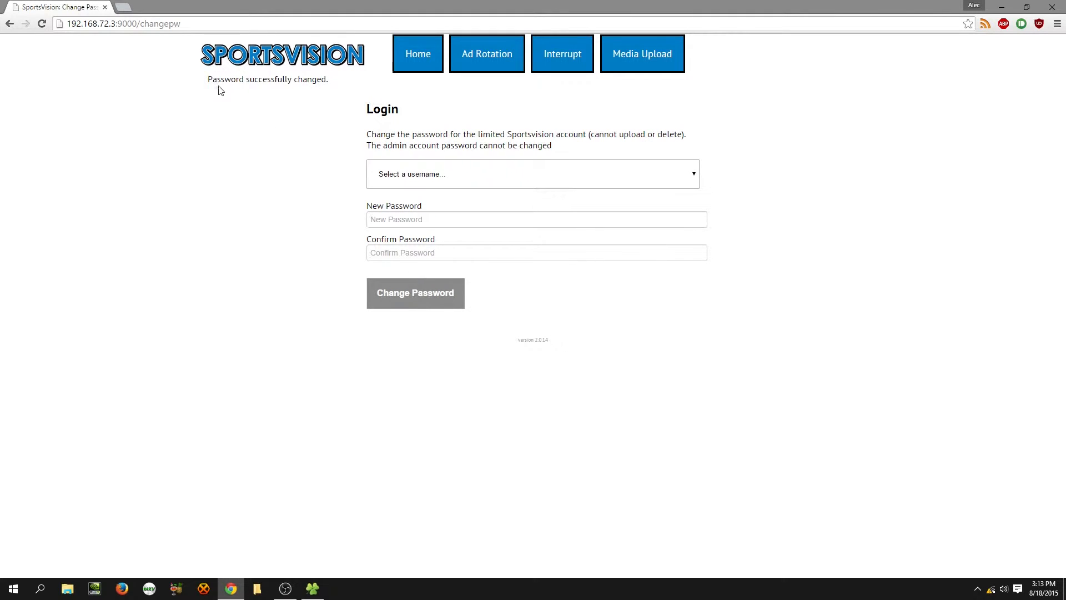
{"action": "left_click_drag", "start_coordinate": [204, 81], "coordinate": [348, 83]}
Open the Ad Rotation page and look through the advertisement tiles
{"action": "left_click", "coordinate": [414, 65]}
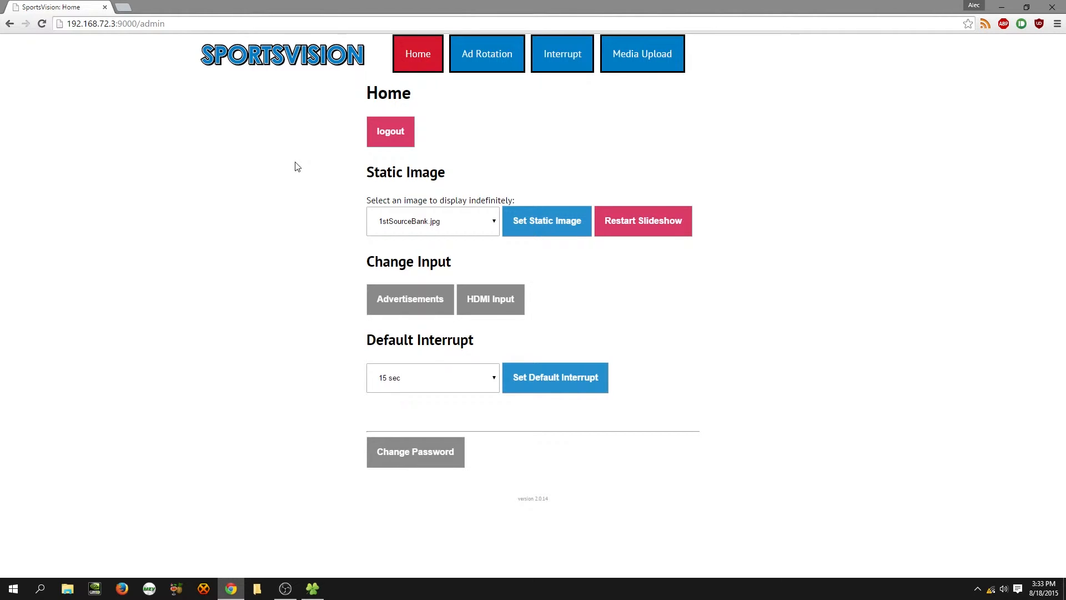
{"action": "left_click", "coordinate": [480, 58]}
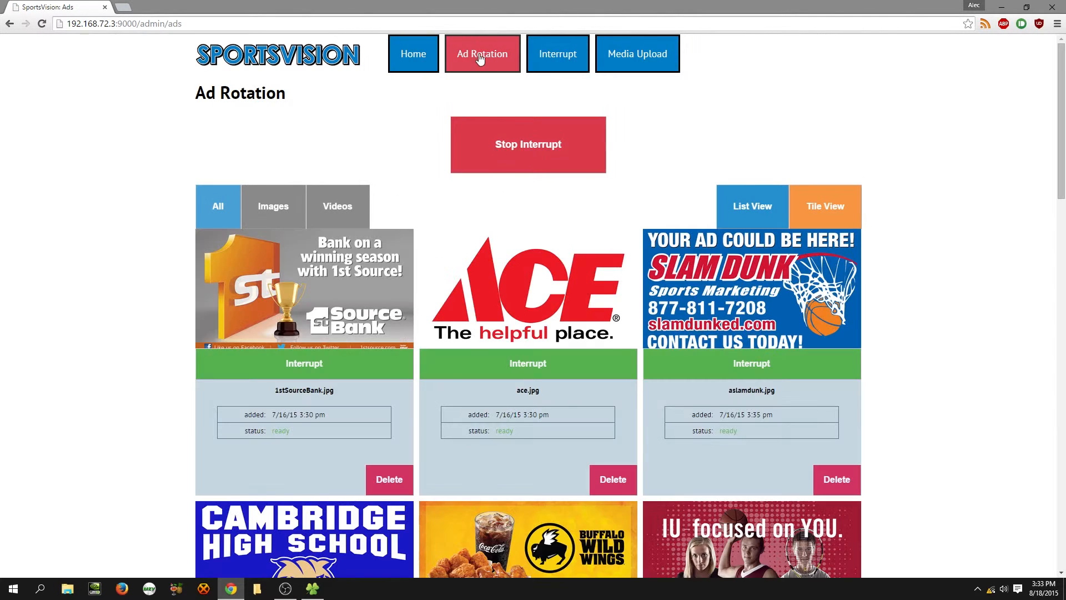
{"action": "scroll", "coordinate": [201, 100], "scroll_direction": "down", "scroll_amount": 2}
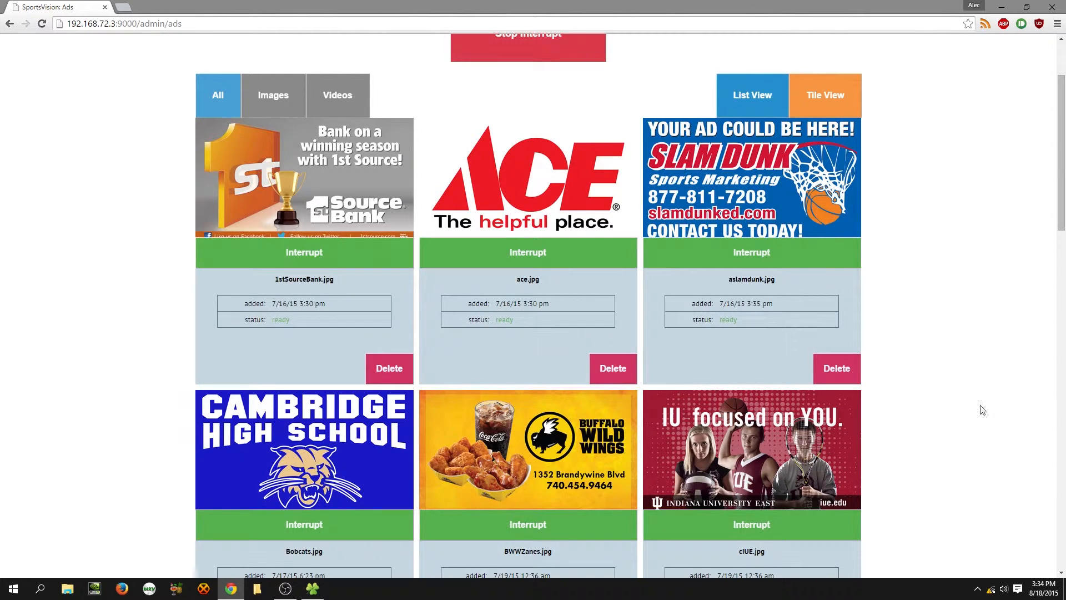
{"action": "scroll", "coordinate": [981, 410], "scroll_direction": "down", "scroll_amount": 4}
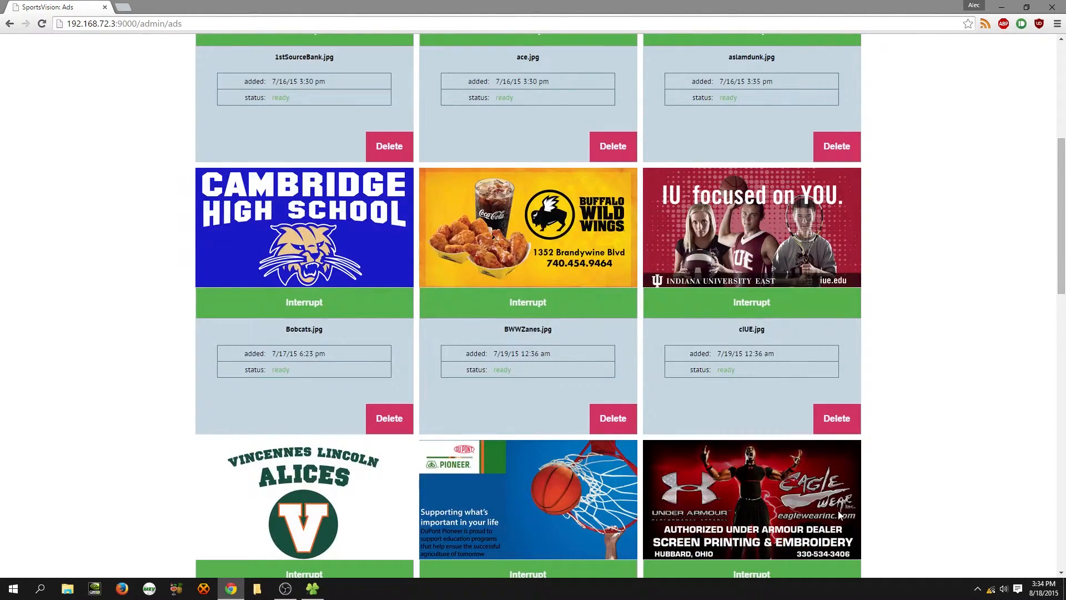
Look through the advertisement tiles and highlight the added date of 1stSourceBank.jpg
{"action": "scroll", "coordinate": [838, 514], "scroll_direction": "up", "scroll_amount": 6}
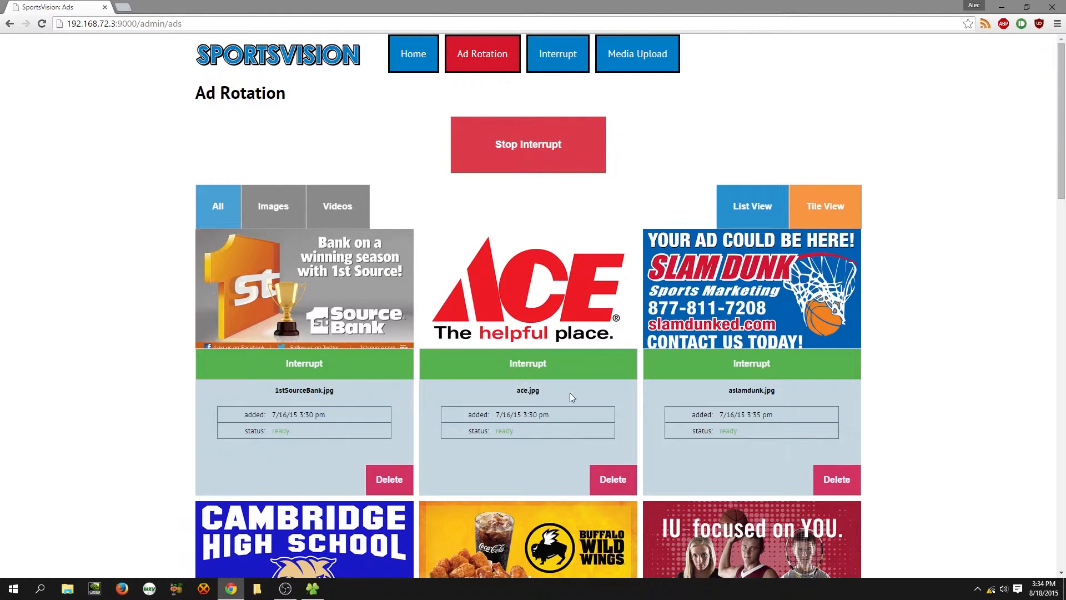
{"action": "scroll", "coordinate": [606, 398], "scroll_direction": "down", "scroll_amount": 1}
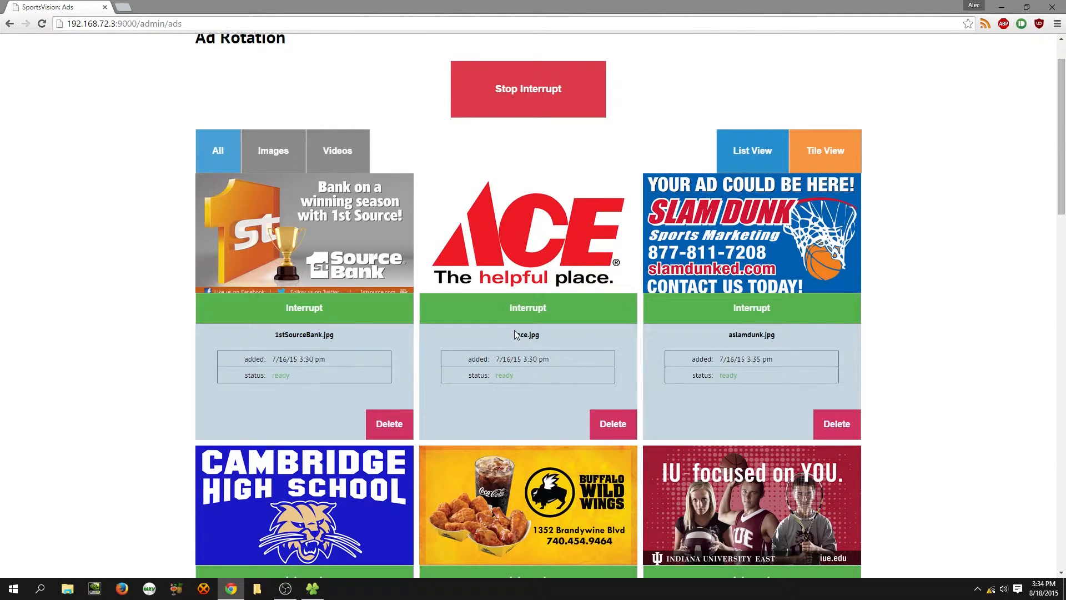
{"action": "scroll", "coordinate": [655, 360], "scroll_direction": "down", "scroll_amount": 2}
{"action": "scroll", "coordinate": [746, 448], "scroll_direction": "up", "scroll_amount": 4}
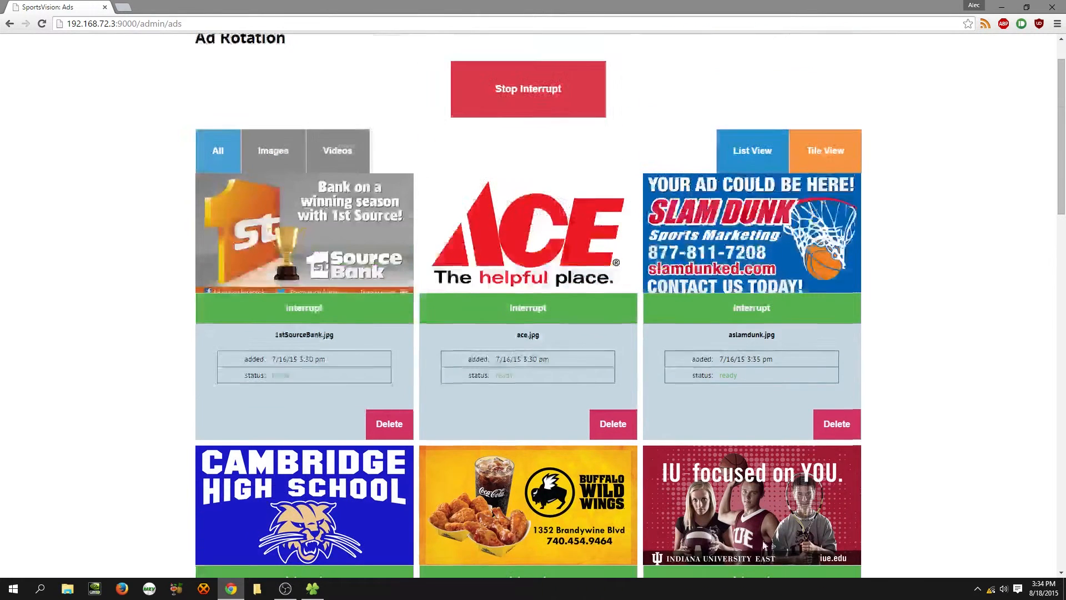
{"action": "scroll", "coordinate": [722, 405], "scroll_direction": "down", "scroll_amount": 3}
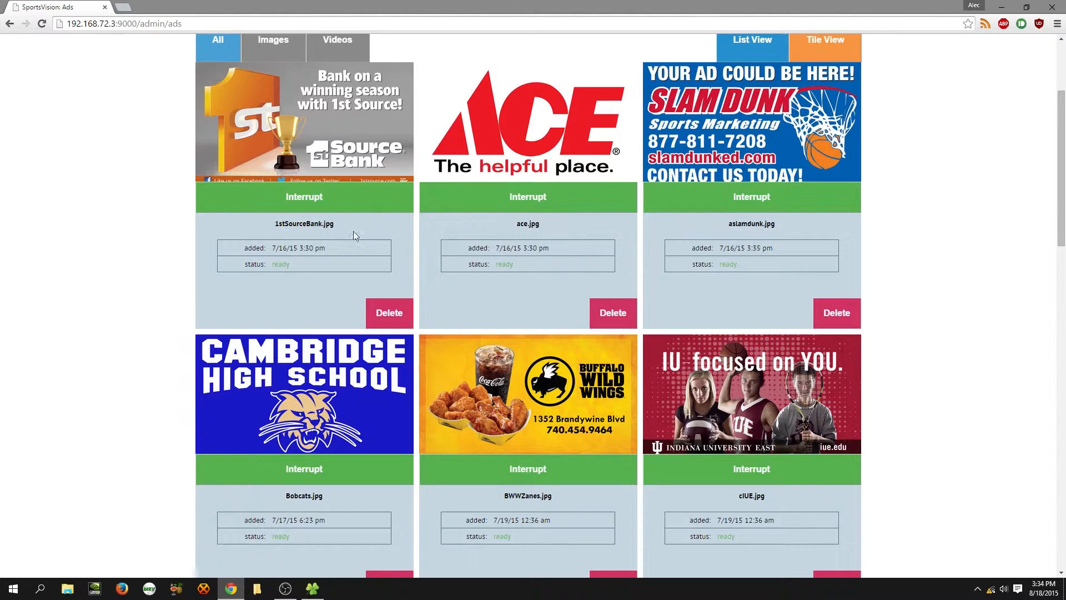
{"action": "left_click_drag", "start_coordinate": [350, 254], "coordinate": [271, 256]}
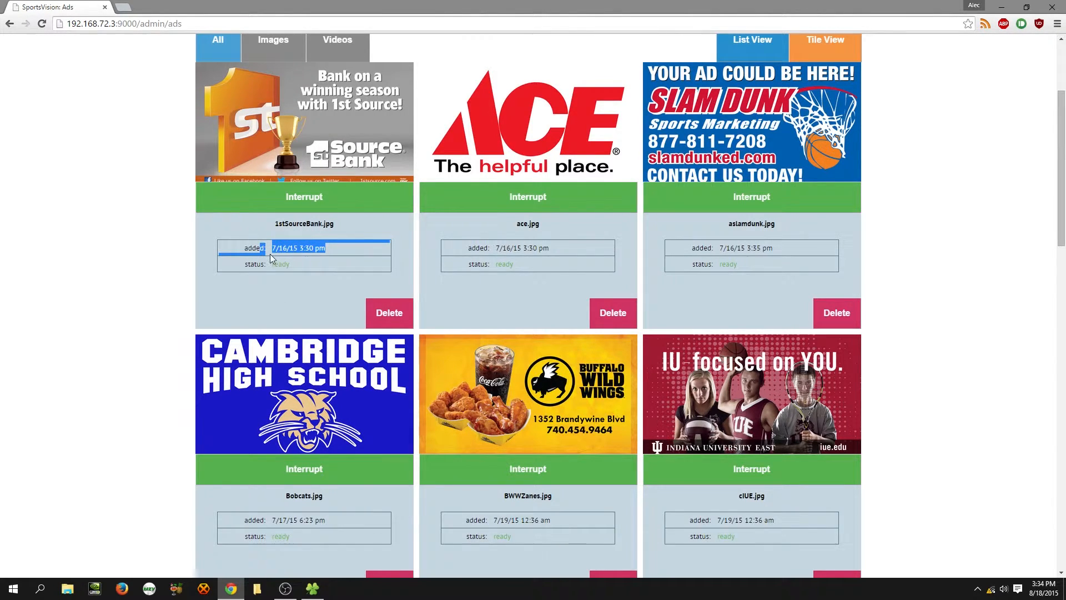
{"action": "left_click", "coordinate": [303, 282]}
Show the ad rotation as a list, look through its rows, and return to the tile view
{"action": "scroll", "coordinate": [378, 321], "scroll_direction": "up", "scroll_amount": 3}
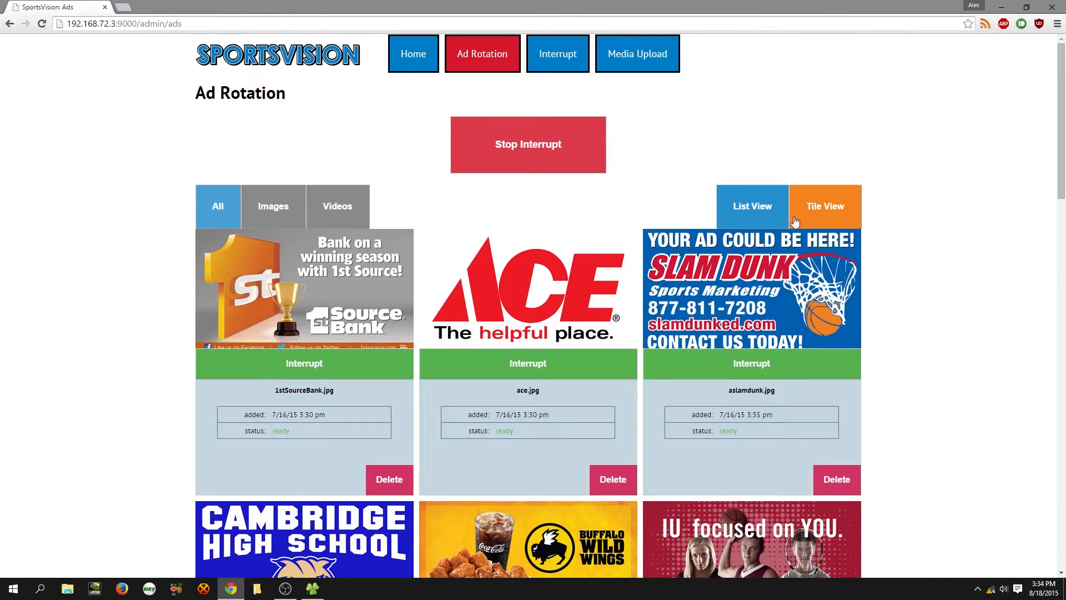
{"action": "left_click", "coordinate": [749, 213]}
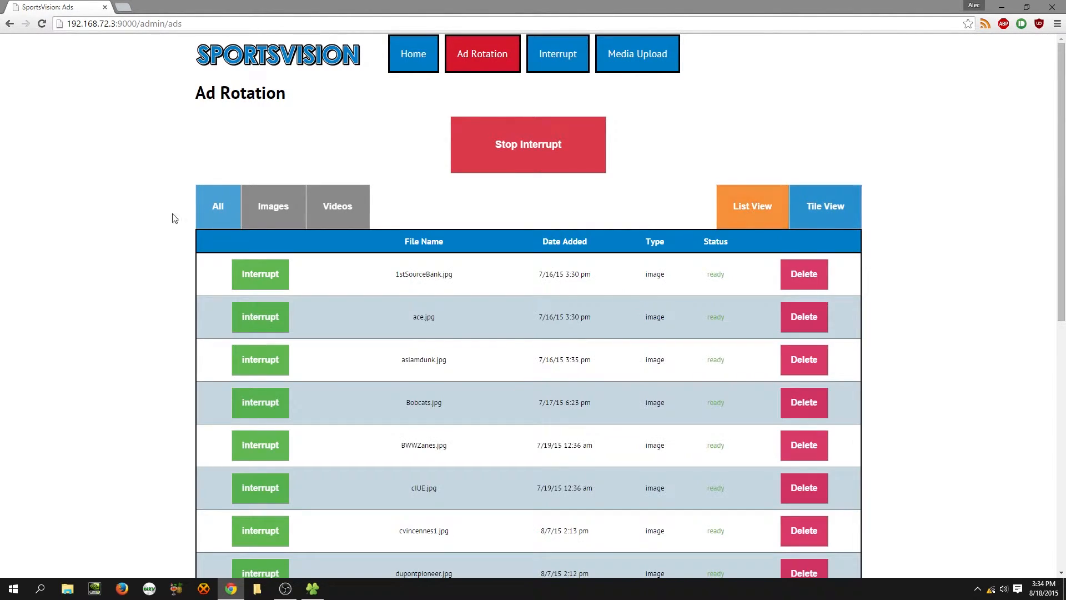
{"action": "scroll", "coordinate": [175, 220], "scroll_direction": "down", "scroll_amount": 3}
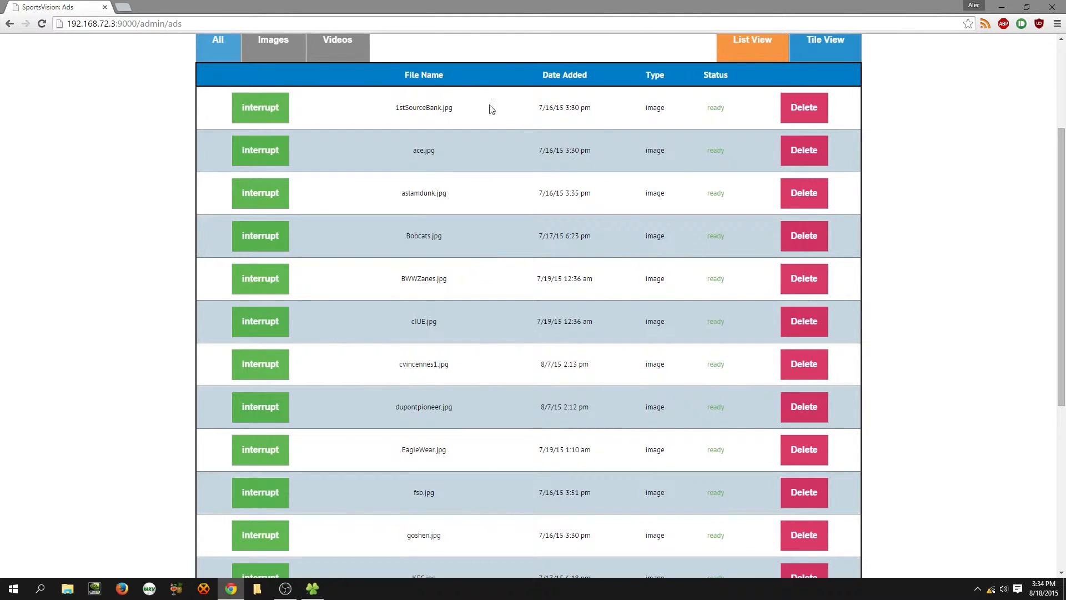
{"action": "scroll", "coordinate": [464, 222], "scroll_direction": "down", "scroll_amount": 6}
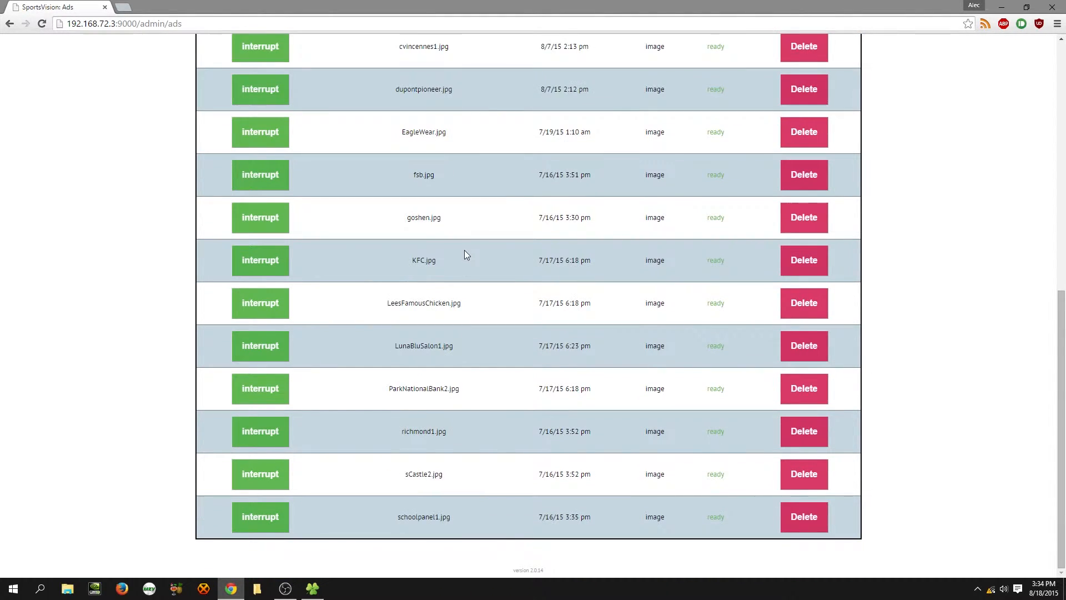
{"action": "scroll", "coordinate": [426, 475], "scroll_direction": "up", "scroll_amount": 9}
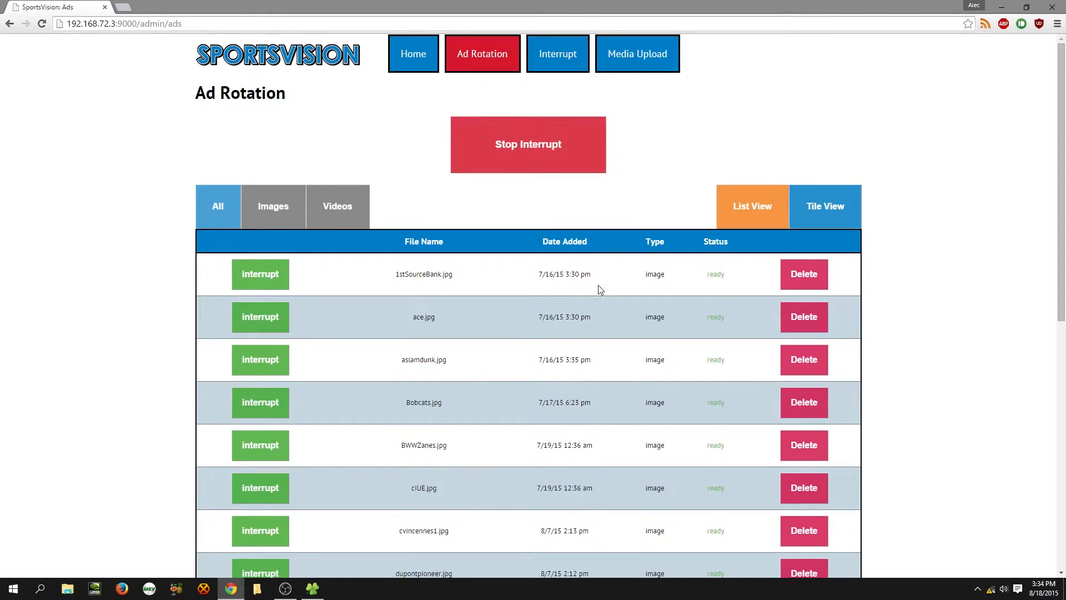
{"action": "left_click", "coordinate": [805, 207]}
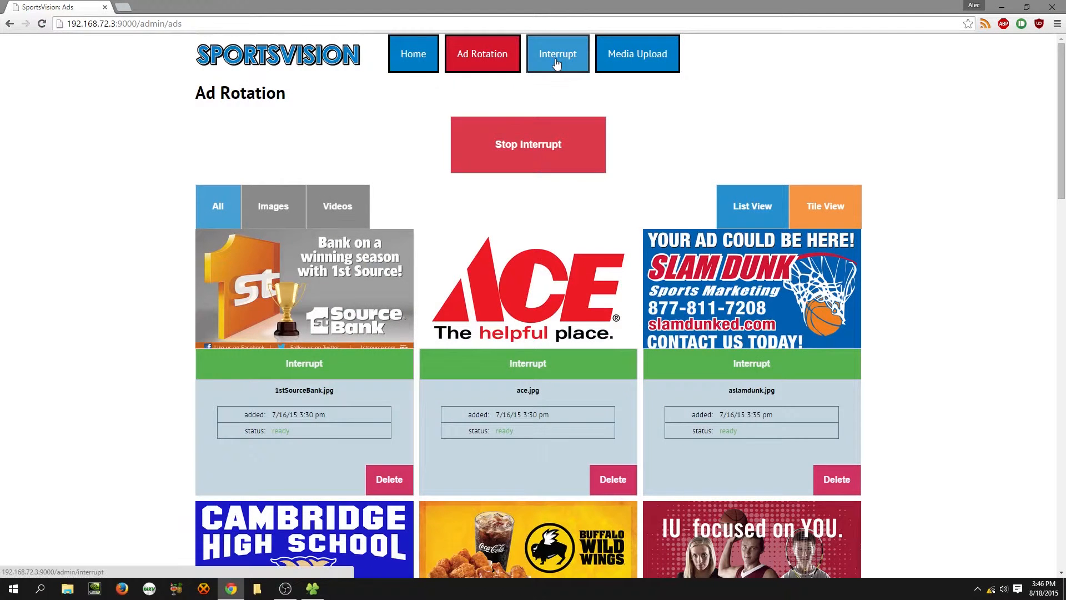
Open the Interrupt page, examine its media in list view, and return to the tile view
{"action": "left_click", "coordinate": [558, 61]}
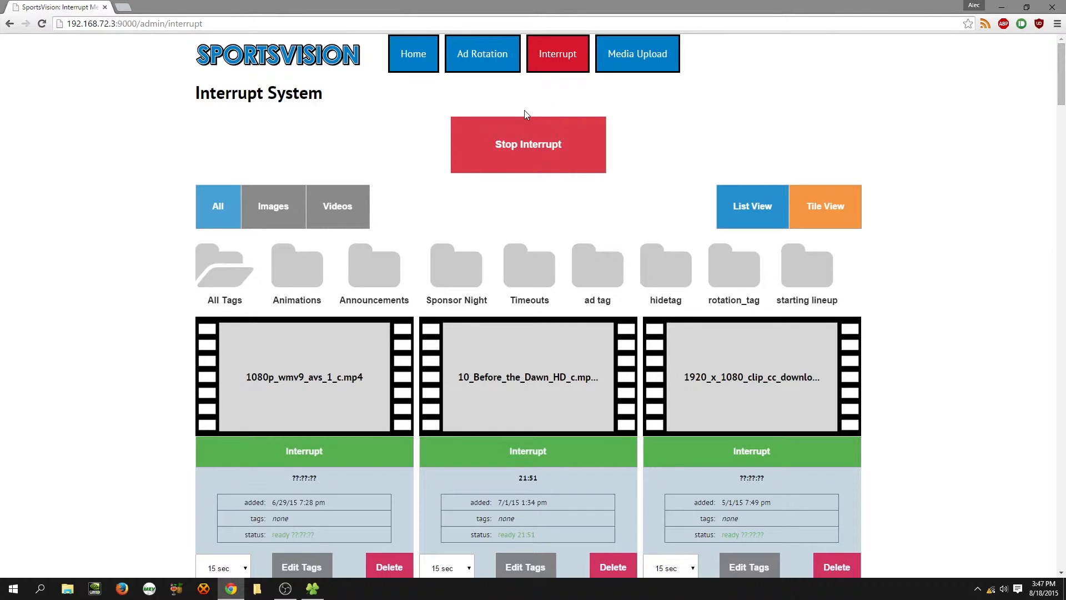
{"action": "scroll", "coordinate": [526, 114], "scroll_direction": "down", "scroll_amount": 1}
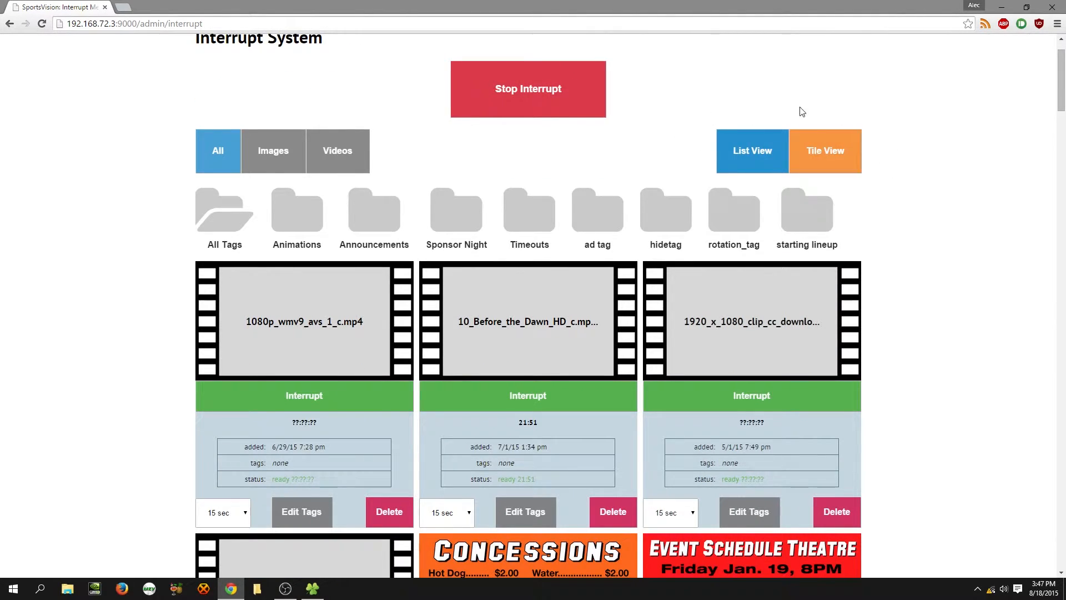
{"action": "left_click", "coordinate": [747, 147]}
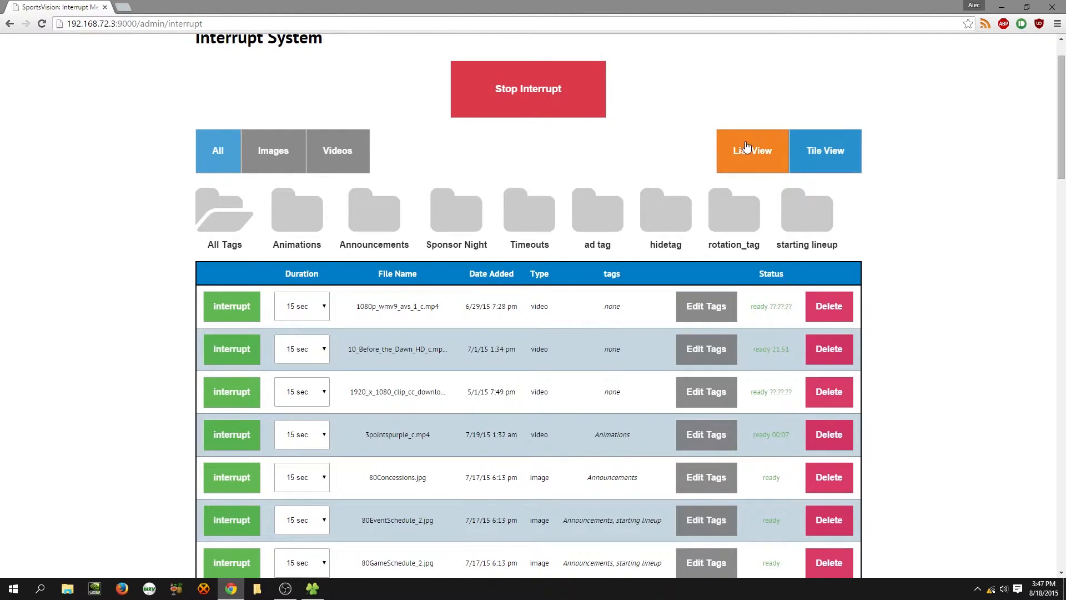
{"action": "scroll", "coordinate": [357, 403], "scroll_direction": "down", "scroll_amount": 2}
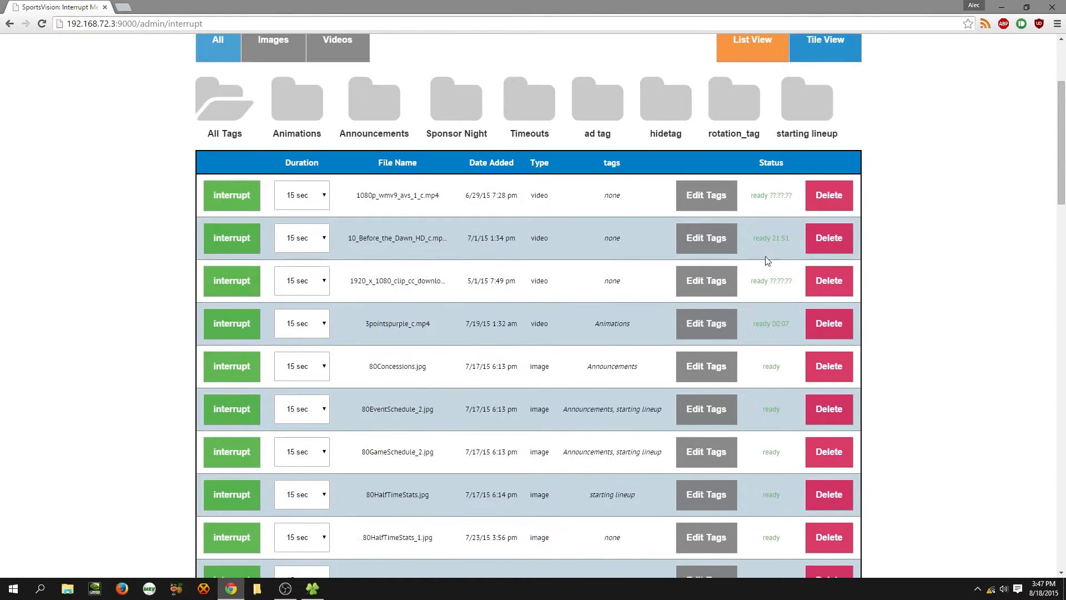
{"action": "scroll", "coordinate": [555, 250], "scroll_direction": "up", "scroll_amount": 2}
{"action": "left_click", "coordinate": [826, 150]}
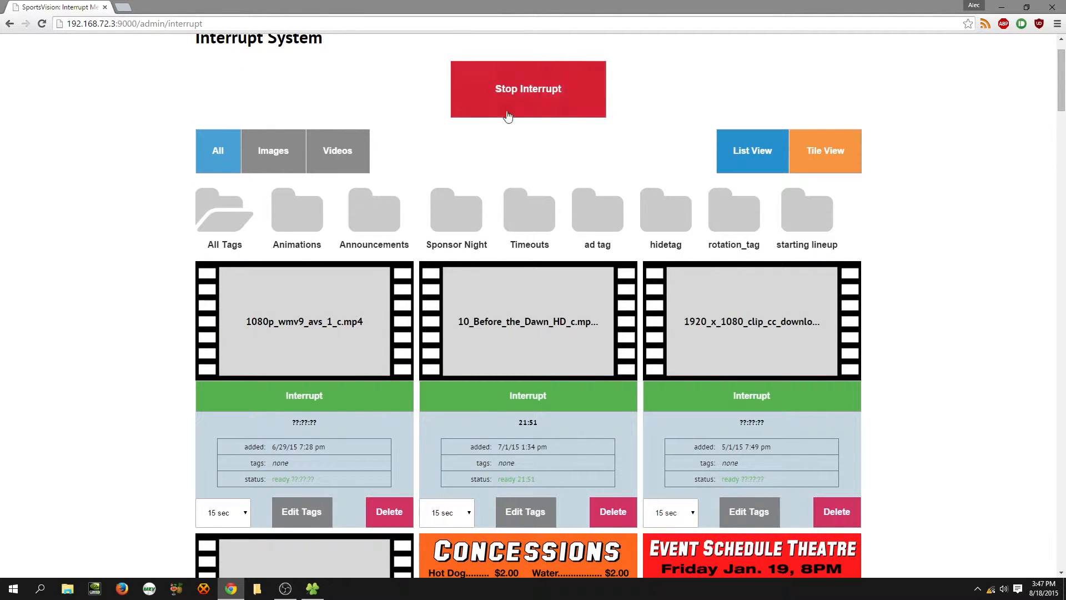
Filter the interrupt media to images only and look through the image tiles
{"action": "scroll", "coordinate": [499, 139], "scroll_direction": "up", "scroll_amount": 1}
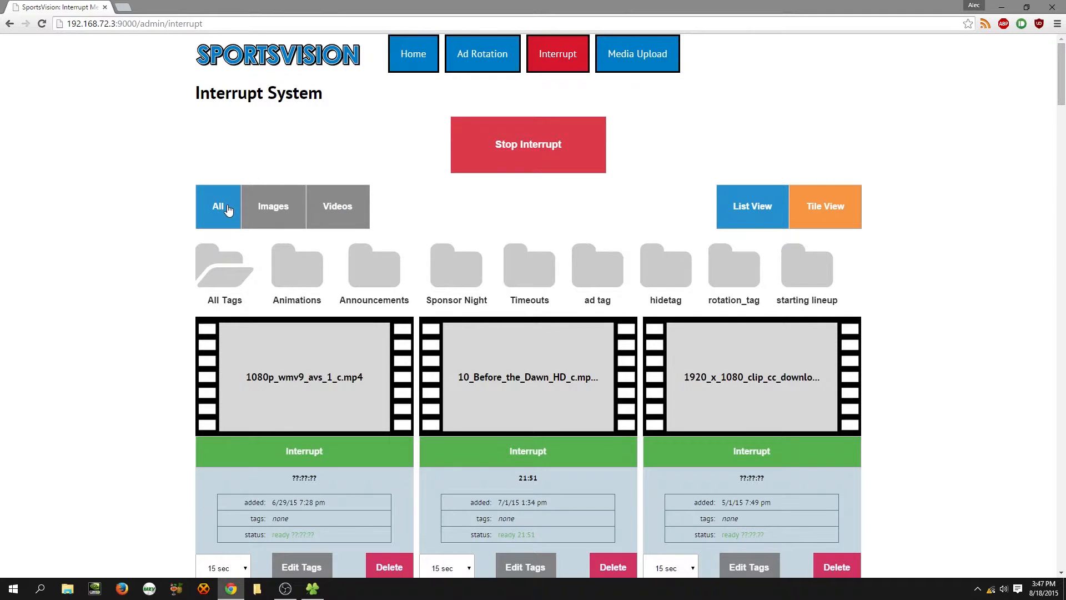
{"action": "left_click", "coordinate": [269, 207]}
{"action": "scroll", "coordinate": [276, 295], "scroll_direction": "down", "scroll_amount": 1}
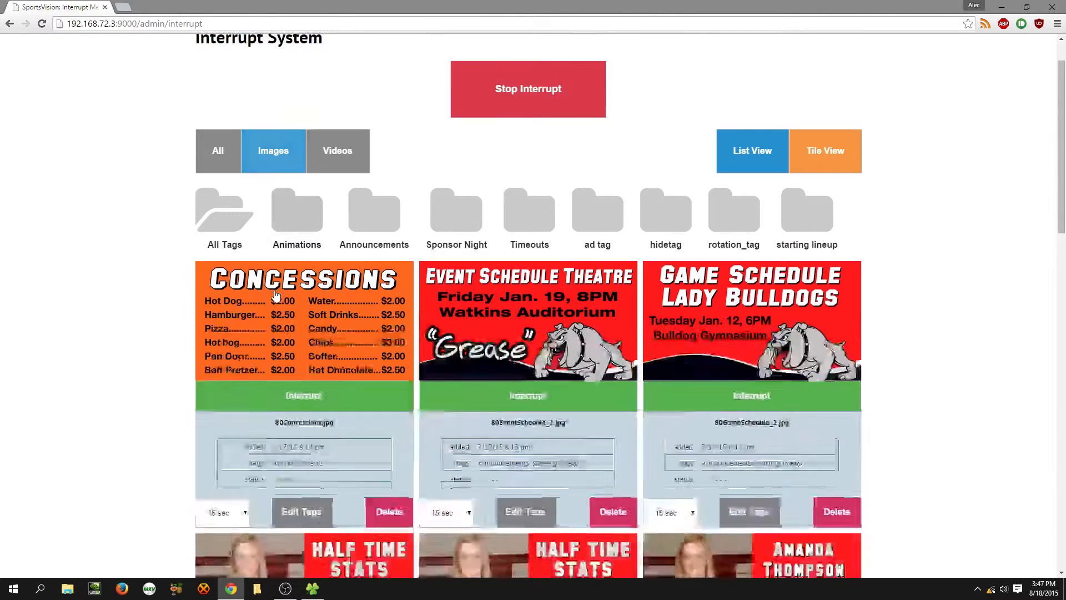
{"action": "scroll", "coordinate": [276, 295], "scroll_direction": "down", "scroll_amount": 2}
{"action": "scroll", "coordinate": [667, 376], "scroll_direction": "down", "scroll_amount": 4}
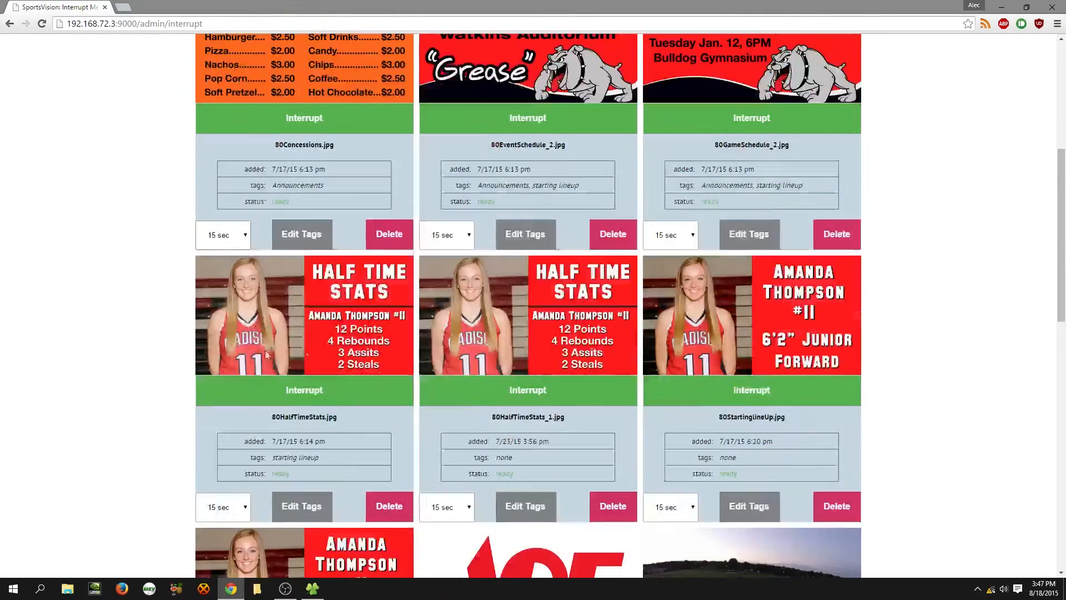
{"action": "scroll", "coordinate": [584, 347], "scroll_direction": "up", "scroll_amount": 7}
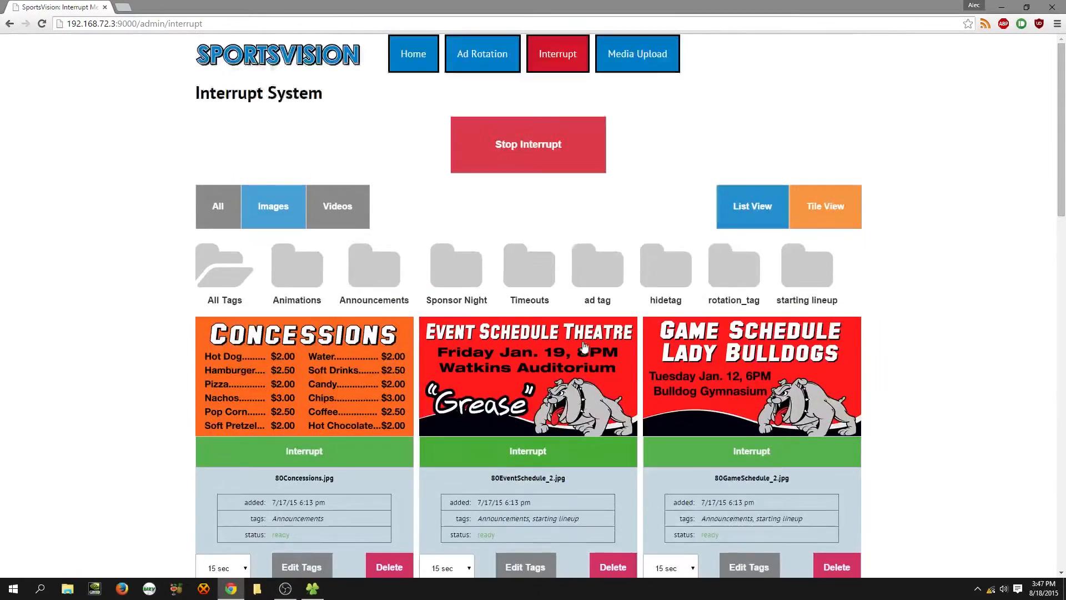
Filter the interrupt media to videos only, look through them, and restore the display of all media
{"action": "left_click", "coordinate": [325, 218]}
{"action": "scroll", "coordinate": [666, 274], "scroll_direction": "down", "scroll_amount": 4}
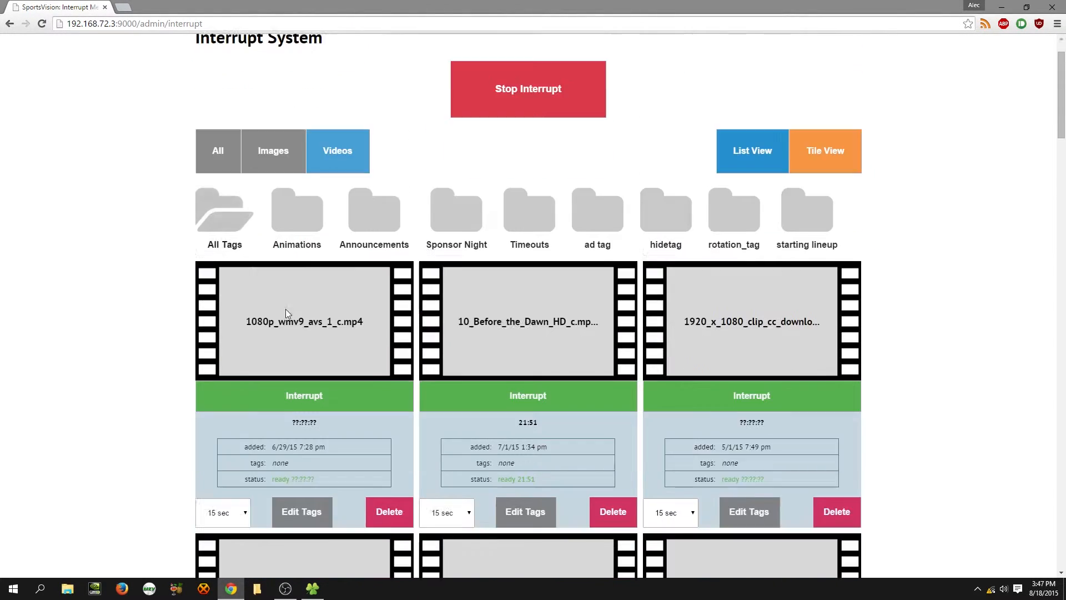
{"action": "scroll", "coordinate": [486, 378], "scroll_direction": "up", "scroll_amount": 4}
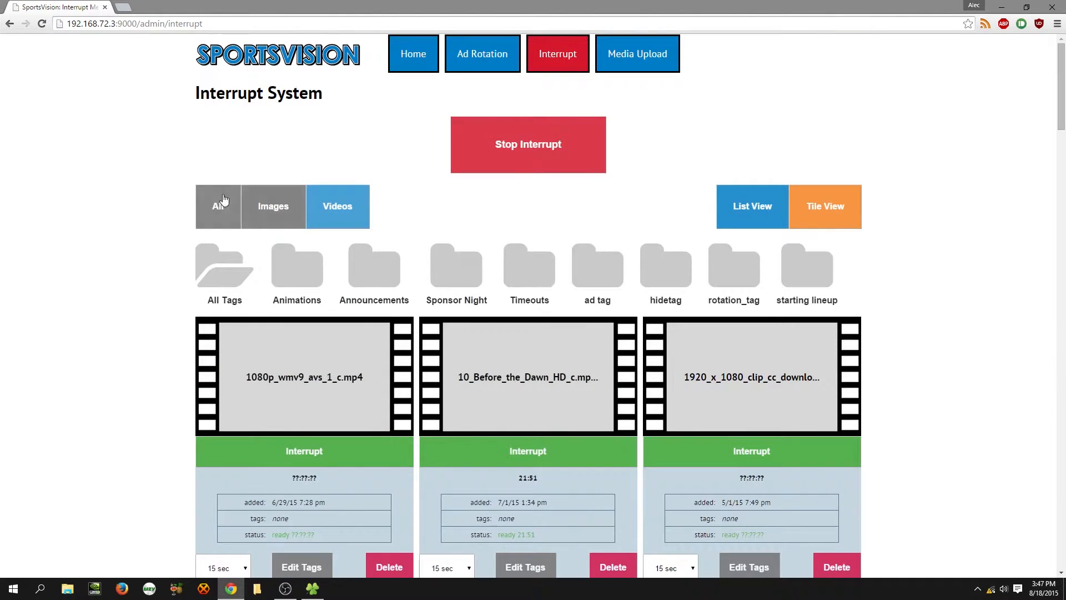
{"action": "left_click", "coordinate": [212, 216]}
{"action": "scroll", "coordinate": [230, 331], "scroll_direction": "down", "scroll_amount": 8}
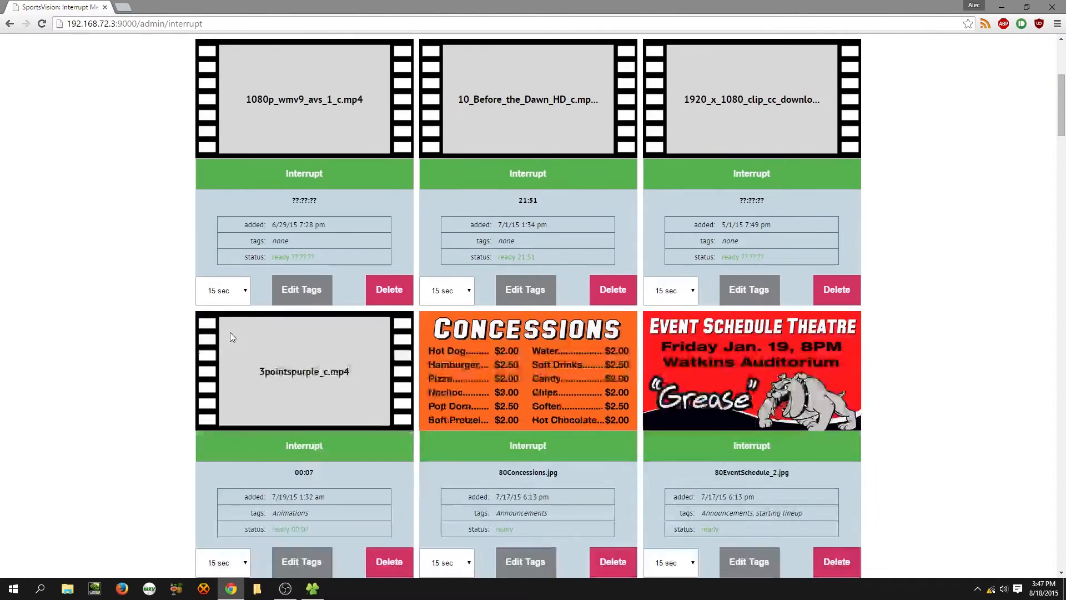
{"action": "scroll", "coordinate": [145, 301], "scroll_direction": "up", "scroll_amount": 8}
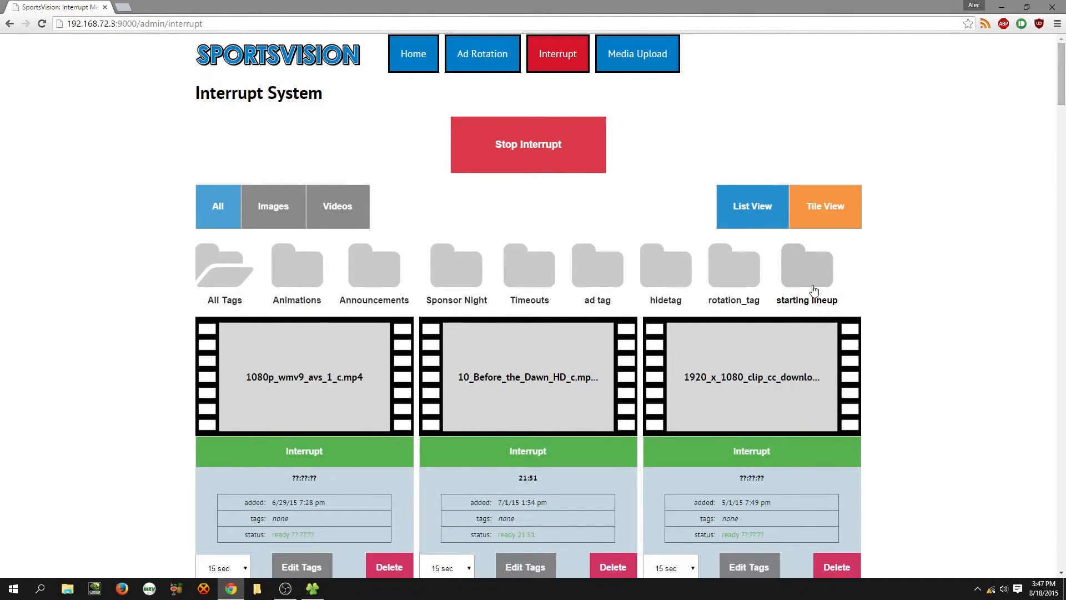
Look through the interrupt tiles and highlight the file name of the 3pointspurple_c.mp4 video
{"action": "scroll", "coordinate": [822, 290], "scroll_direction": "down", "scroll_amount": 4}
{"action": "scroll", "coordinate": [207, 279], "scroll_direction": "down", "scroll_amount": 3}
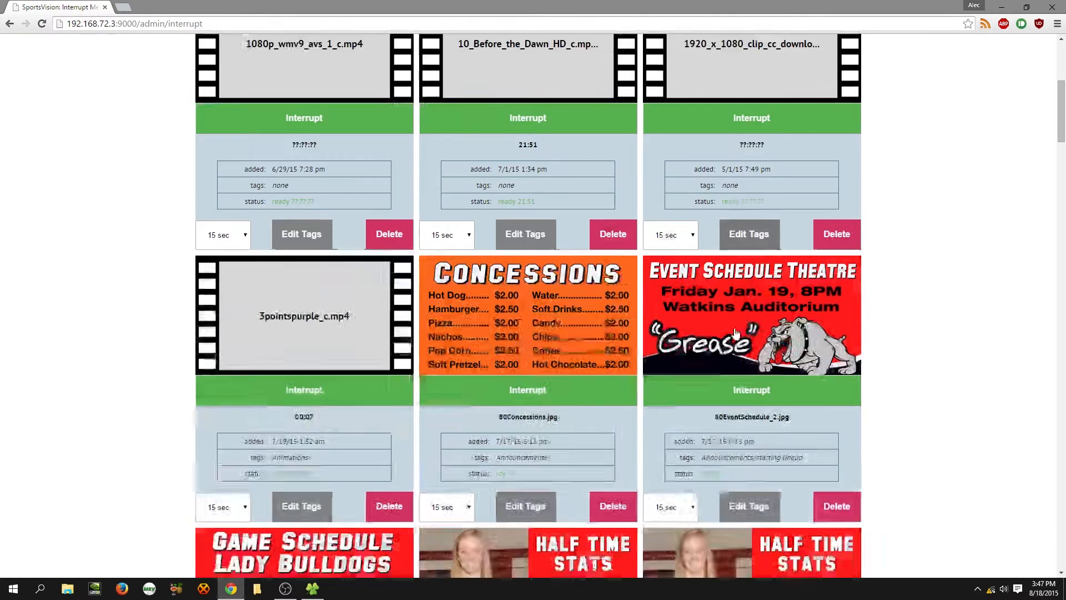
{"action": "scroll", "coordinate": [221, 247], "scroll_direction": "down", "scroll_amount": 3}
{"action": "scroll", "coordinate": [372, 191], "scroll_direction": "up", "scroll_amount": 1}
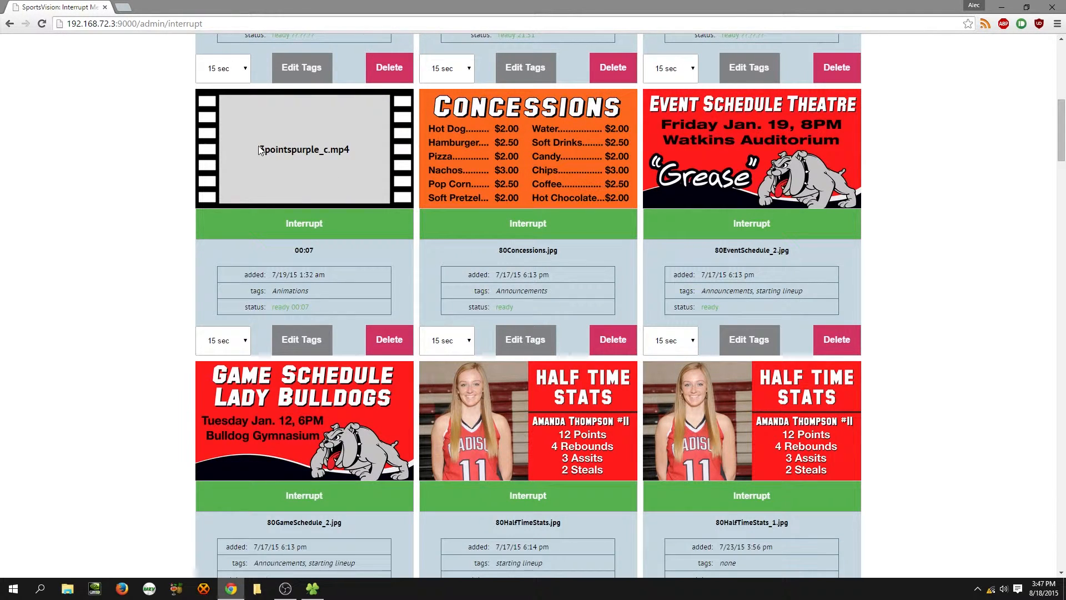
{"action": "left_click_drag", "start_coordinate": [259, 149], "coordinate": [351, 152]}
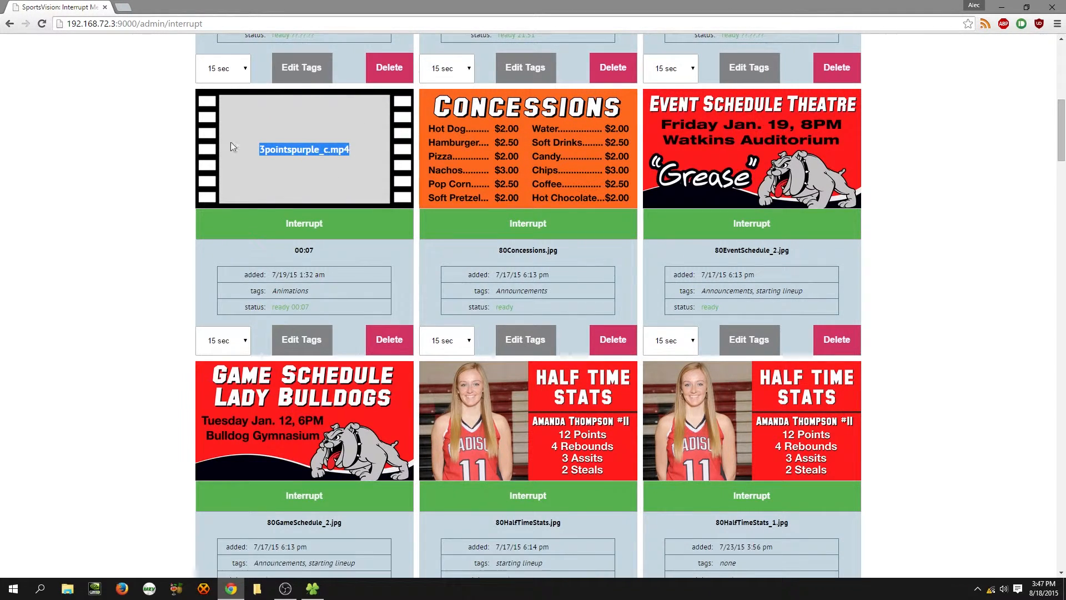
{"action": "left_click", "coordinate": [363, 172]}
Examine the length, added date, tags and status on the 3pointspurple_c.mp4 tile by highlighting them
{"action": "scroll", "coordinate": [256, 147], "scroll_direction": "down", "scroll_amount": 3}
{"action": "scroll", "coordinate": [267, 161], "scroll_direction": "up", "scroll_amount": 2}
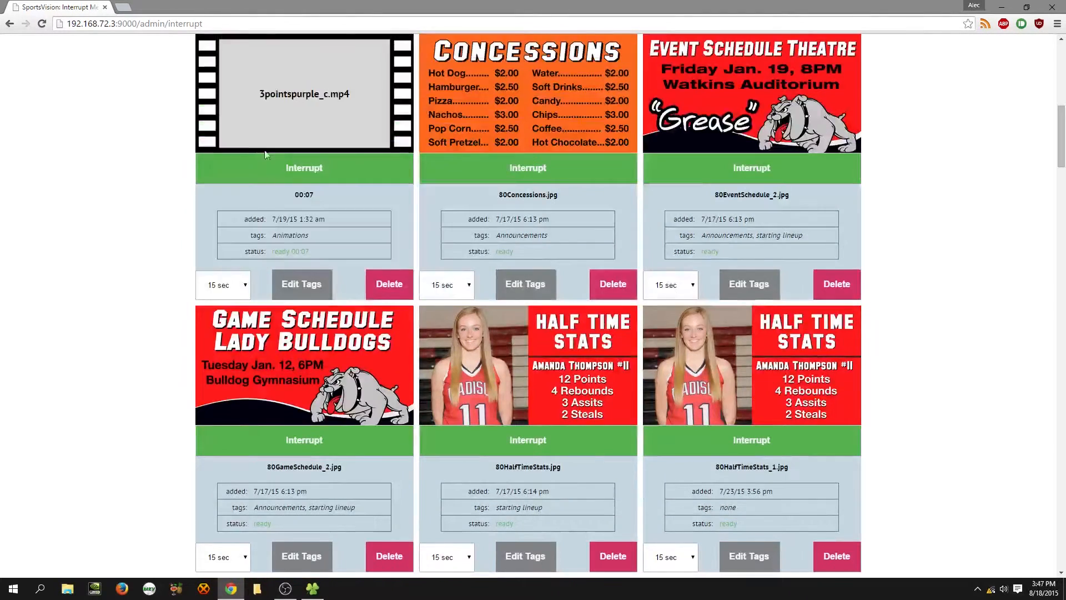
{"action": "left_click_drag", "start_coordinate": [289, 196], "coordinate": [325, 195]}
{"action": "left_click", "coordinate": [324, 195]}
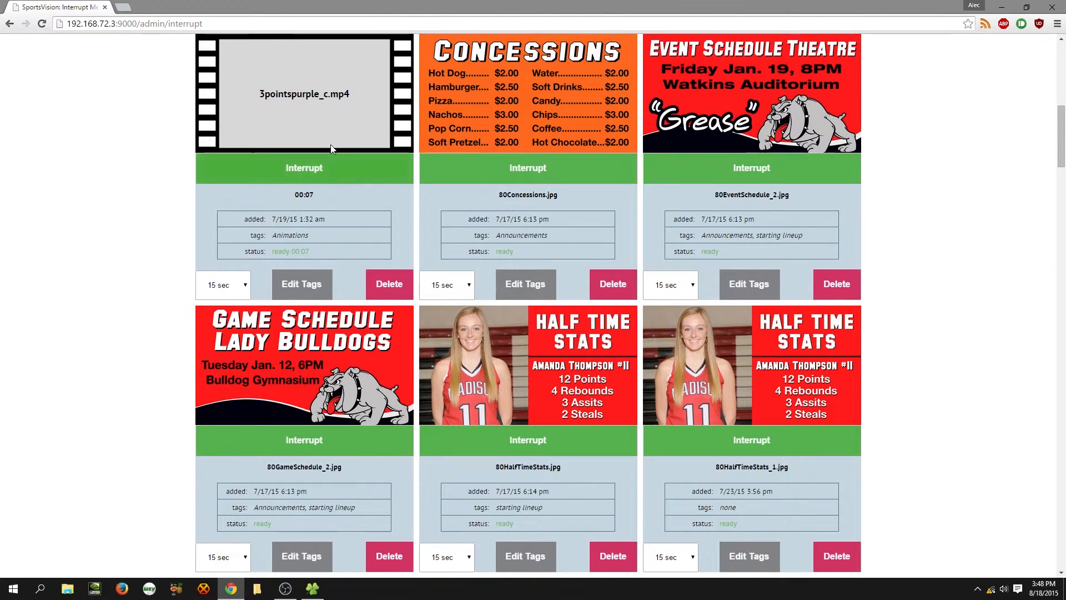
{"action": "left_click_drag", "start_coordinate": [270, 218], "coordinate": [300, 250]}
{"action": "left_click", "coordinate": [371, 241]}
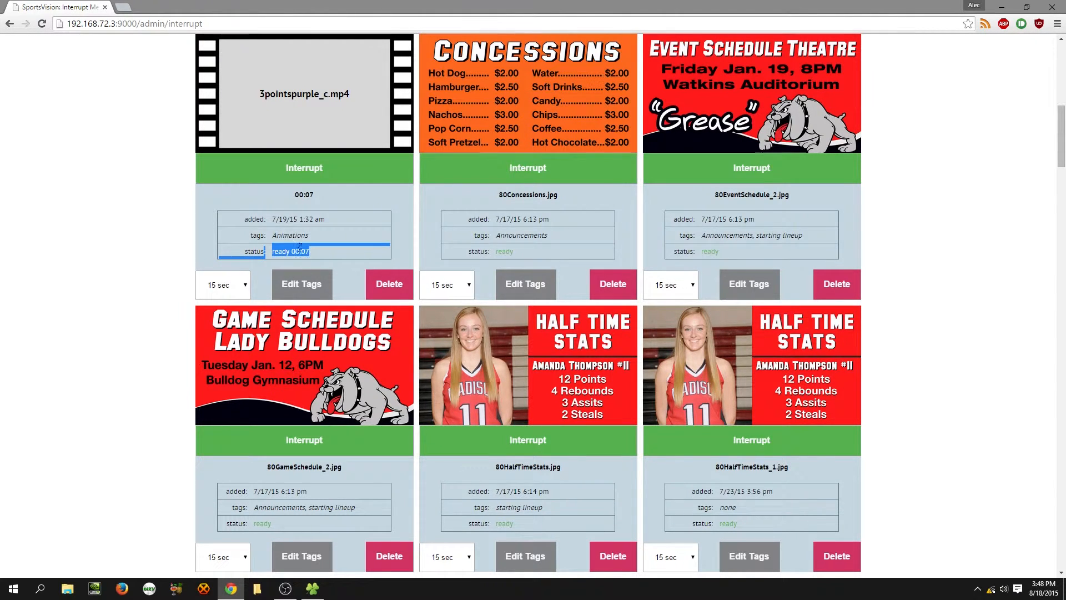
{"action": "left_click", "coordinate": [342, 249]}
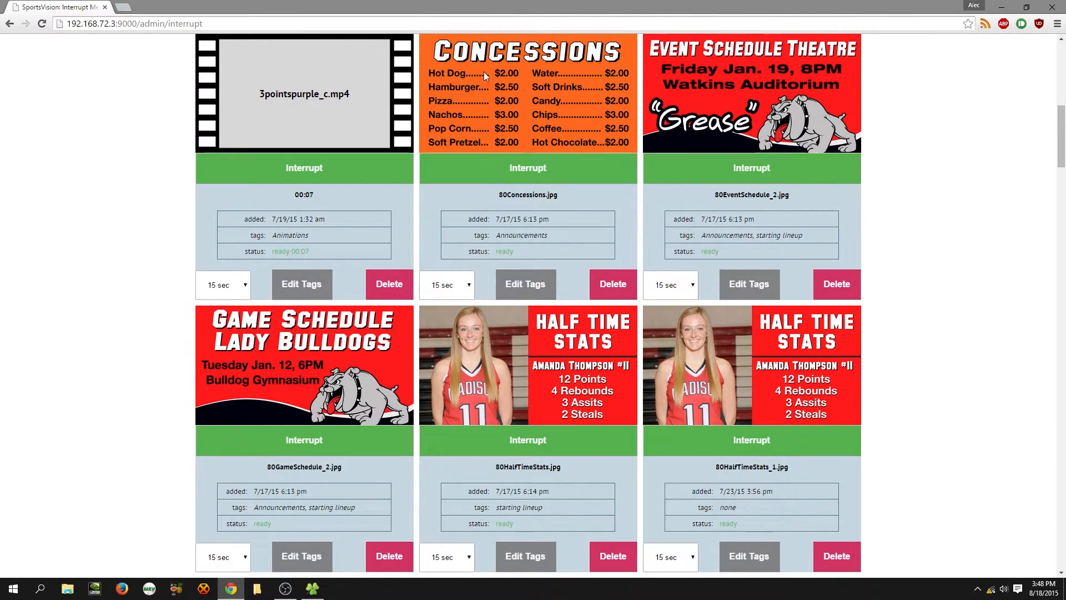
Review the file name and tags of 80Concessions.jpg and set its interrupt duration to 30 sec
{"action": "scroll", "coordinate": [521, 64], "scroll_direction": "down", "scroll_amount": 1}
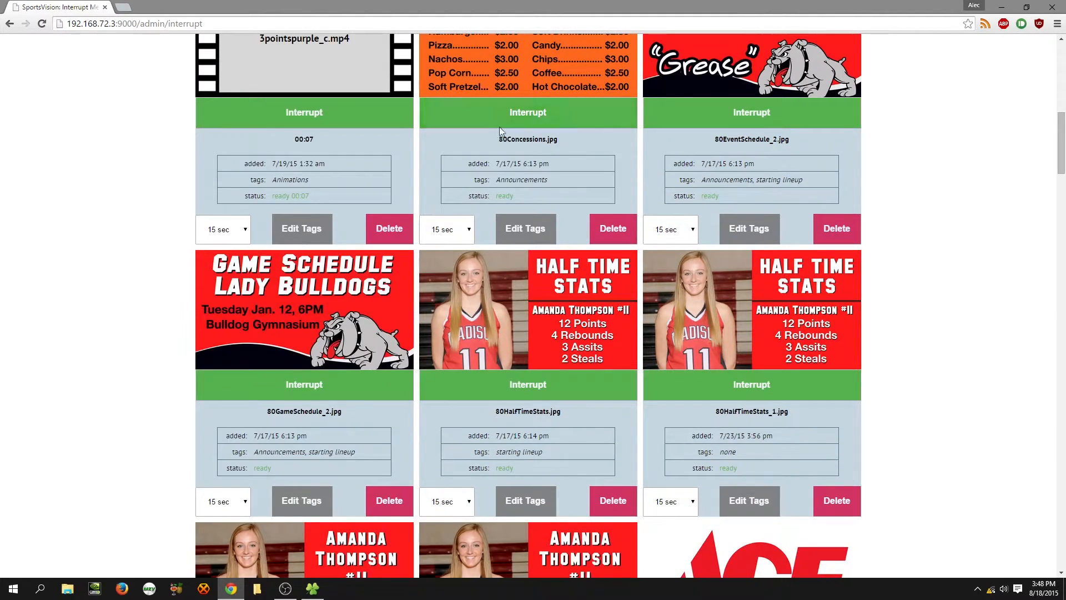
{"action": "left_click_drag", "start_coordinate": [500, 143], "coordinate": [563, 142]}
{"action": "left_click", "coordinate": [563, 142]}
{"action": "mouse_move", "coordinate": [496, 164]}
{"action": "left_mouse_down"}
{"action": "mouse_move", "coordinate": [544, 167]}
{"action": "mouse_move", "coordinate": [501, 181]}
{"action": "left_mouse_up"}
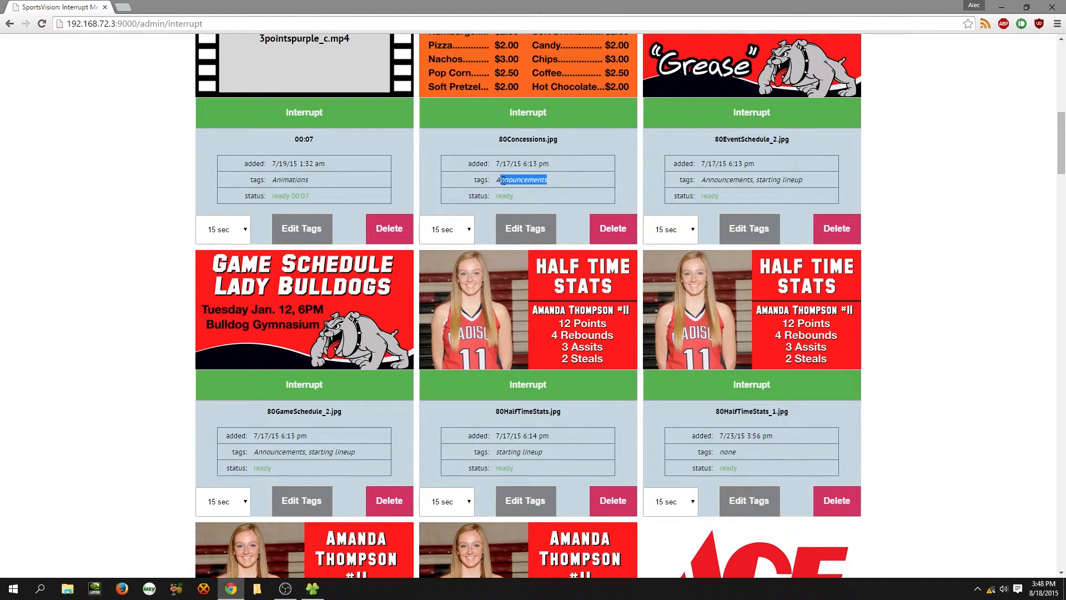
{"action": "left_click", "coordinate": [453, 243]}
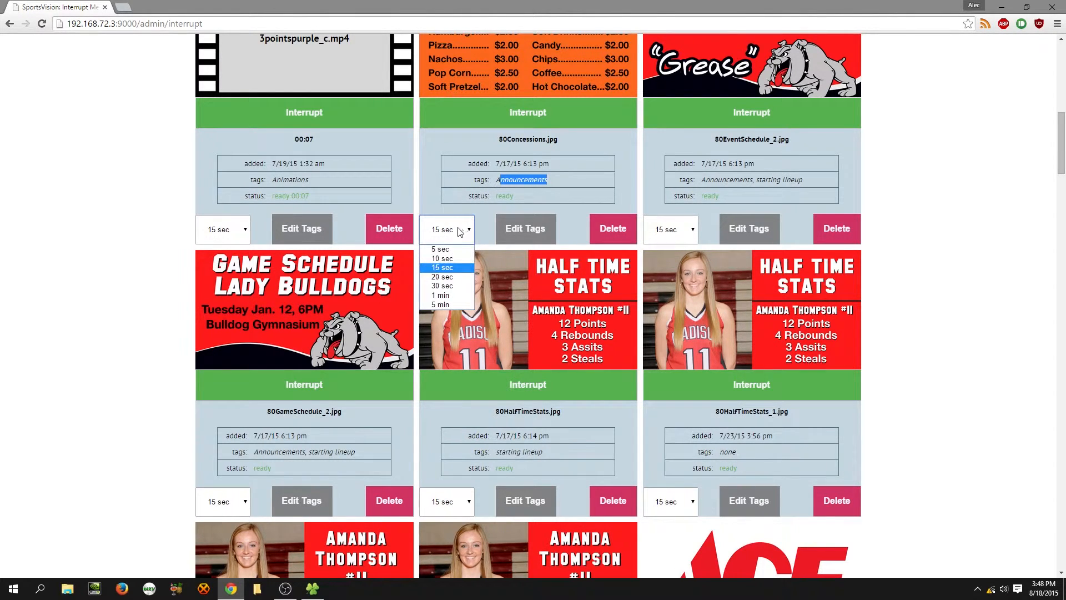
{"action": "left_click", "coordinate": [451, 287]}
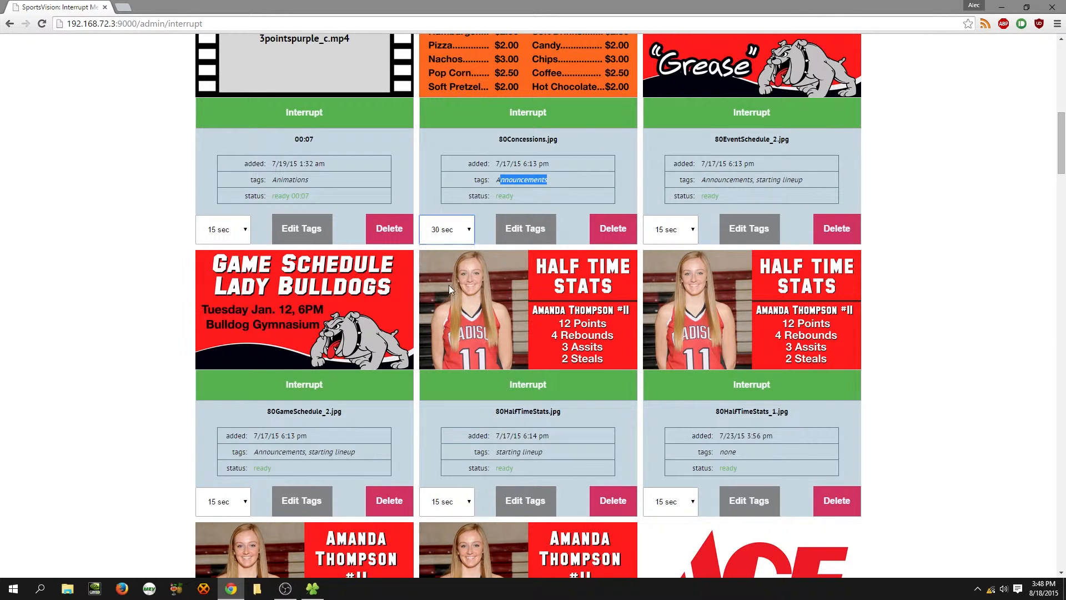
Show only the interrupt media tagged Announcements and look through the listed tiles
{"action": "scroll", "coordinate": [441, 248], "scroll_direction": "up", "scroll_amount": 1}
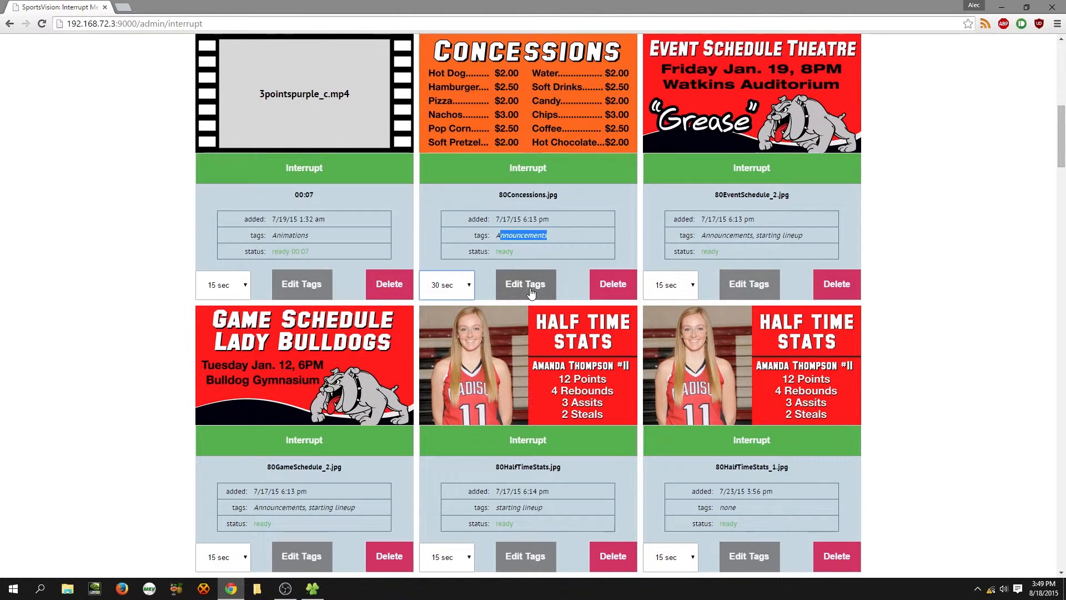
{"action": "scroll", "coordinate": [627, 327], "scroll_direction": "up", "scroll_amount": 5}
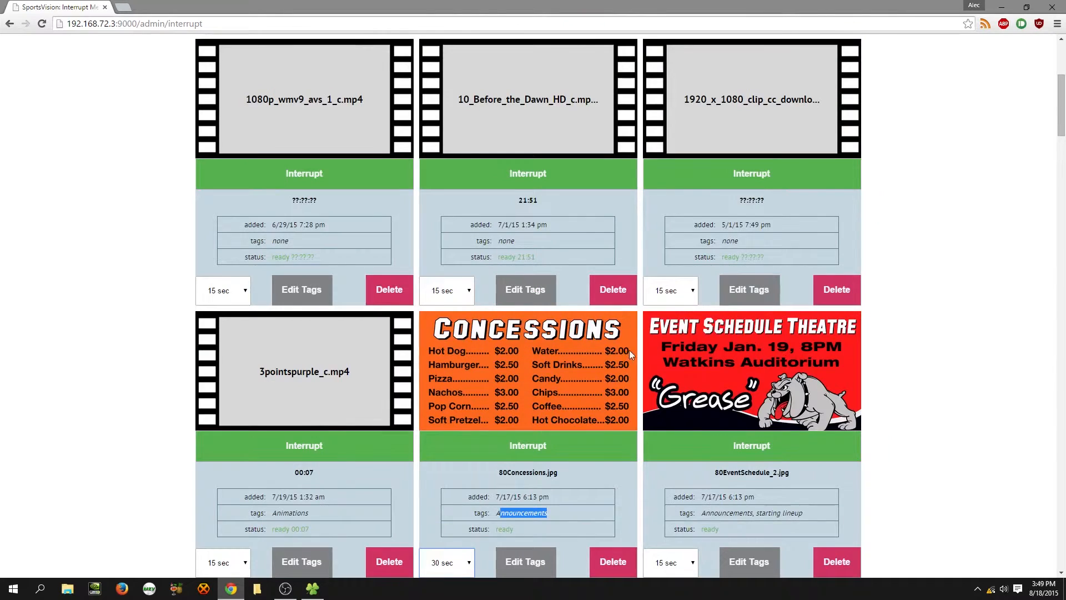
{"action": "scroll", "coordinate": [631, 410], "scroll_direction": "up", "scroll_amount": 5}
{"action": "scroll", "coordinate": [674, 283], "scroll_direction": "down", "scroll_amount": 1}
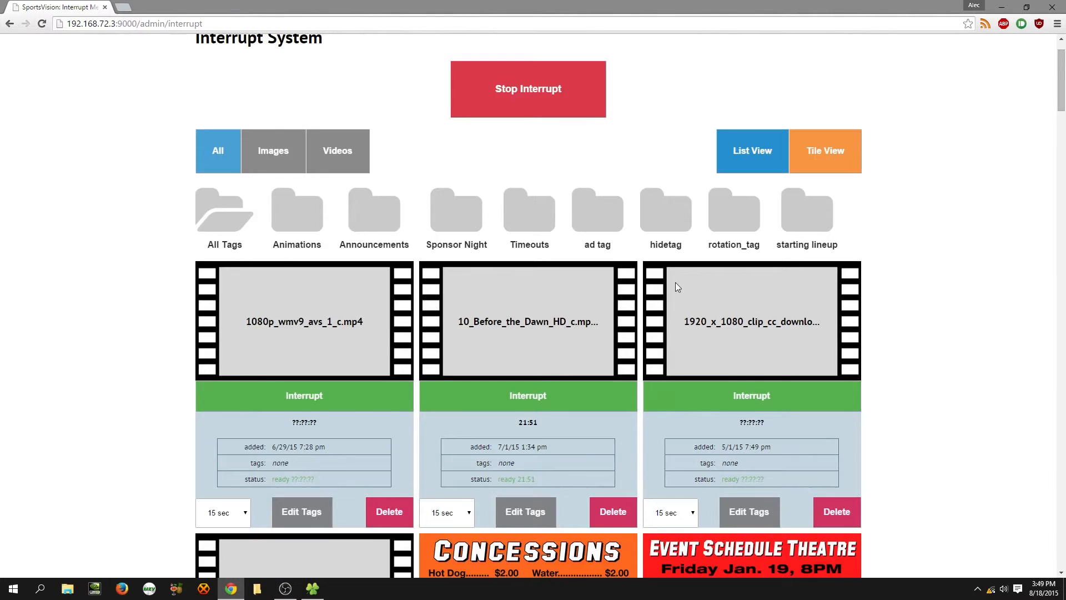
{"action": "scroll", "coordinate": [676, 287], "scroll_direction": "up", "scroll_amount": 1}
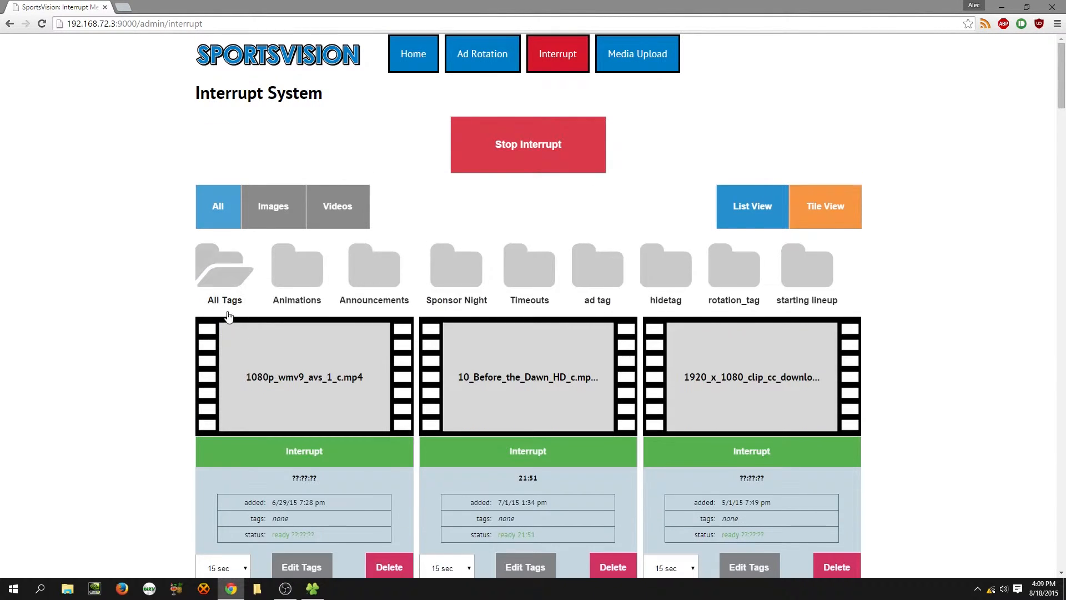
{"action": "scroll", "coordinate": [228, 315], "scroll_direction": "down", "scroll_amount": 2}
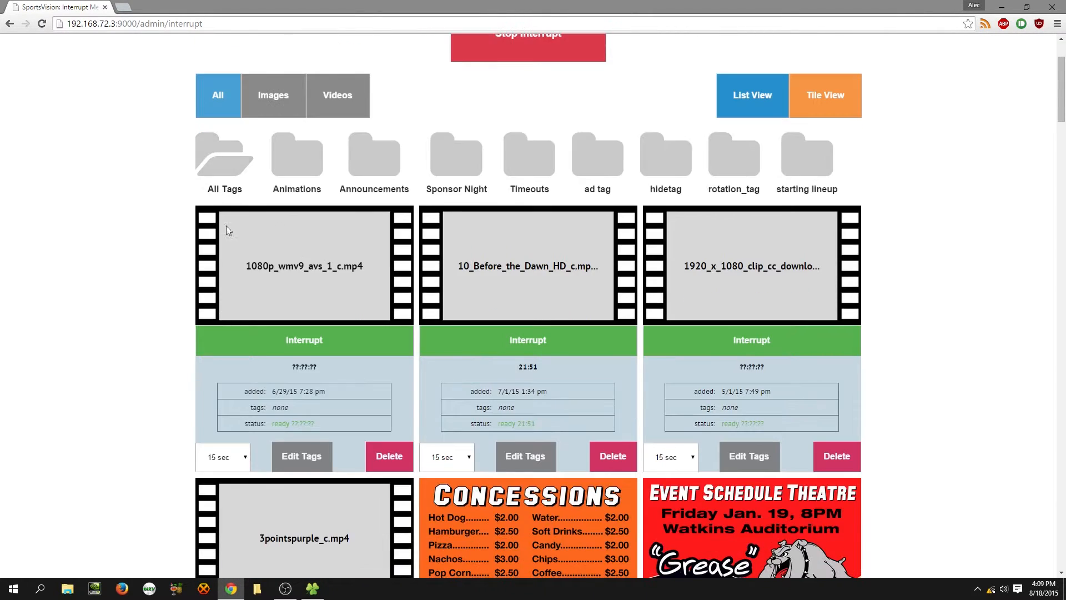
{"action": "left_click", "coordinate": [370, 167]}
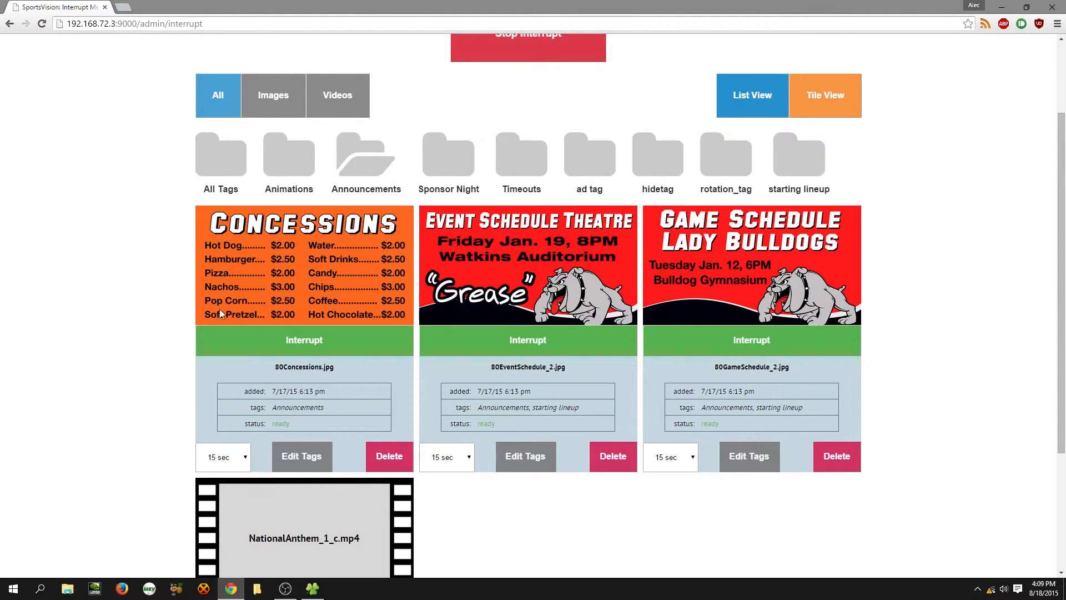
{"action": "scroll", "coordinate": [240, 315], "scroll_direction": "down", "scroll_amount": 3}
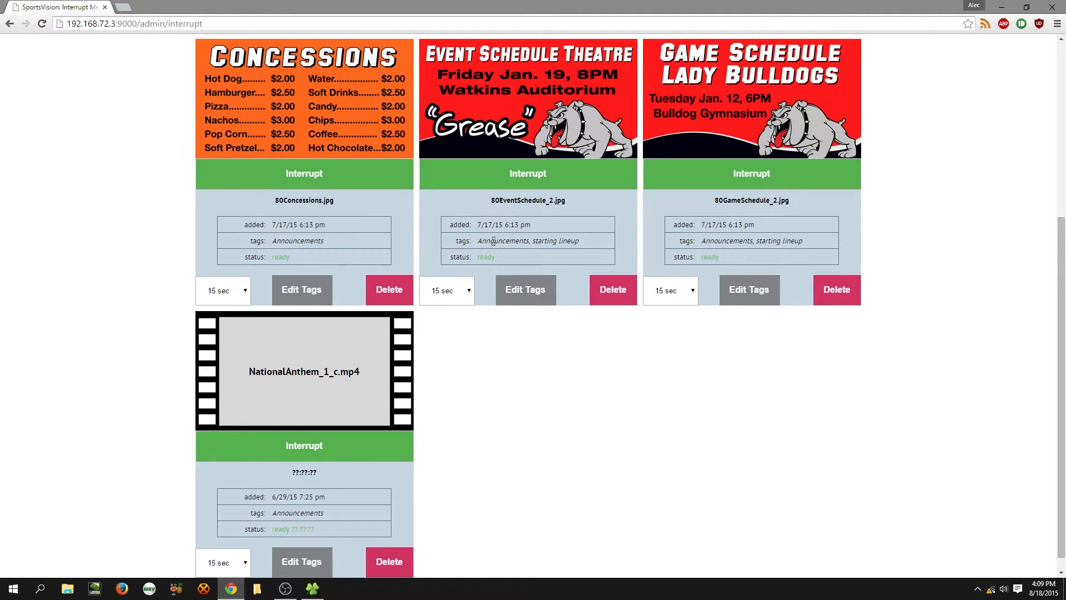
Highlight the Announcements tag on the 80GameSchedule_2.jpg, 80EventSchedule_2.jpg and NationalAnthem_1_c.mp4 tiles
{"action": "left_click_drag", "start_coordinate": [737, 239], "coordinate": [666, 242]}
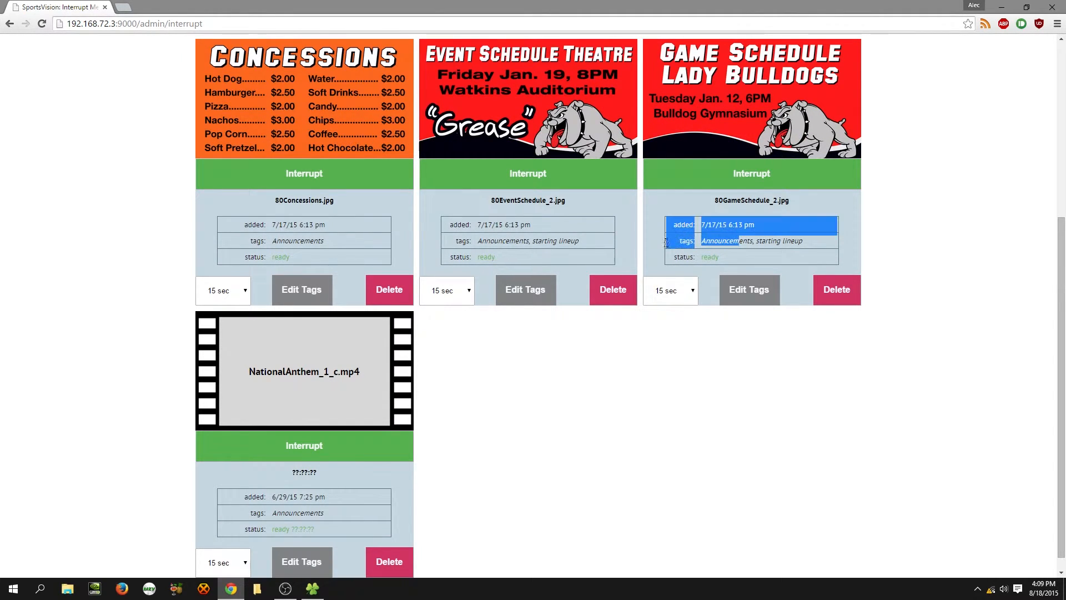
{"action": "left_click_drag", "start_coordinate": [502, 241], "coordinate": [486, 240]}
{"action": "scroll", "coordinate": [527, 245], "scroll_direction": "down", "scroll_amount": 1}
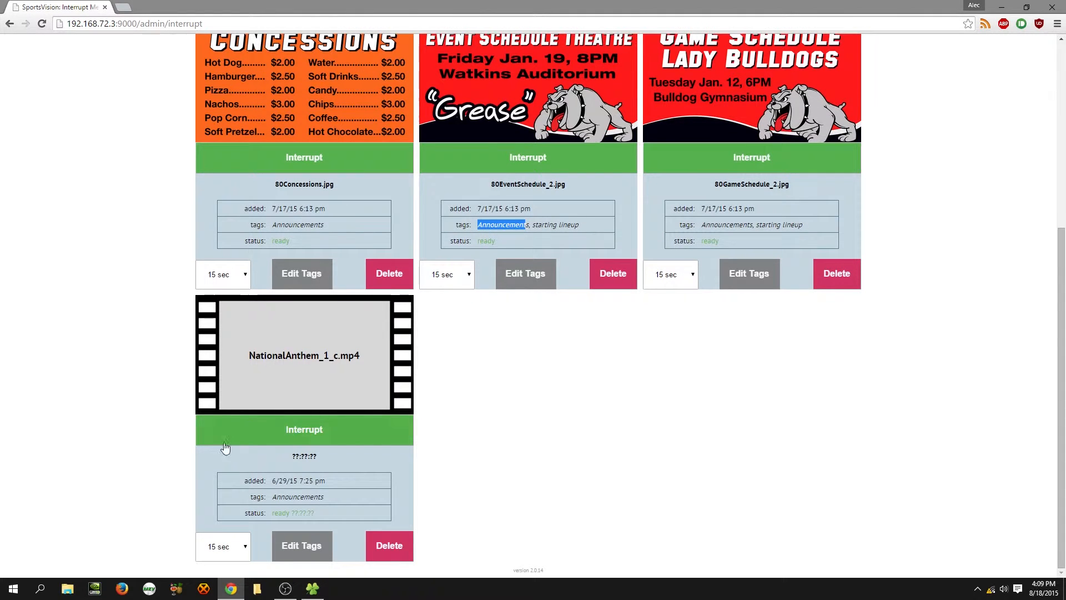
{"action": "left_click_drag", "start_coordinate": [273, 498], "coordinate": [338, 494]}
{"action": "scroll", "coordinate": [388, 481], "scroll_direction": "up", "scroll_amount": 6}
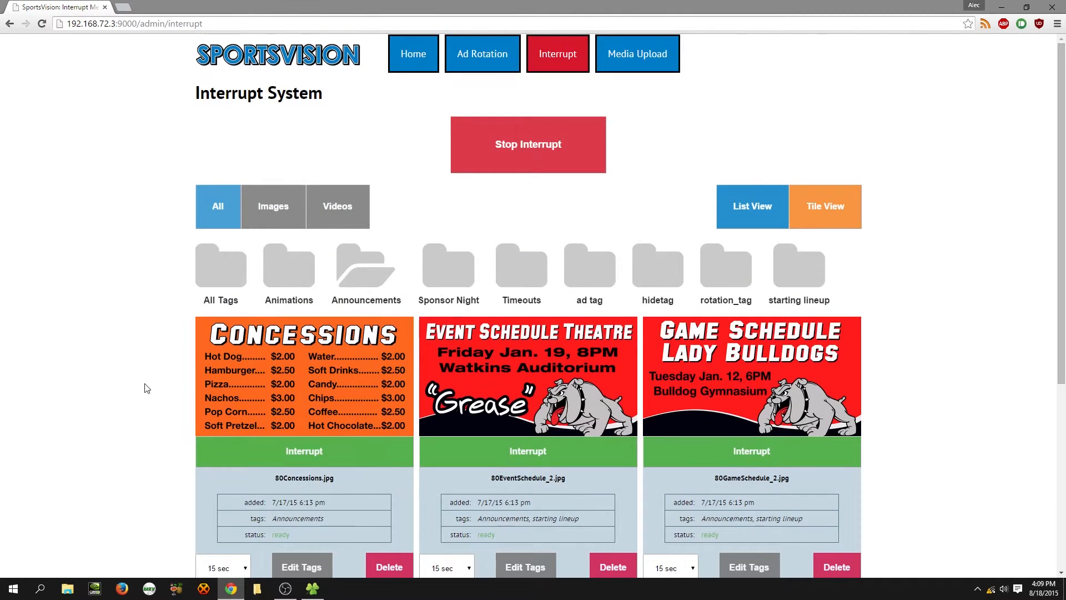
Narrow the Announcements media to videos and to images, and restore the display of all media types
{"action": "scroll", "coordinate": [524, 438], "scroll_direction": "down", "scroll_amount": 1}
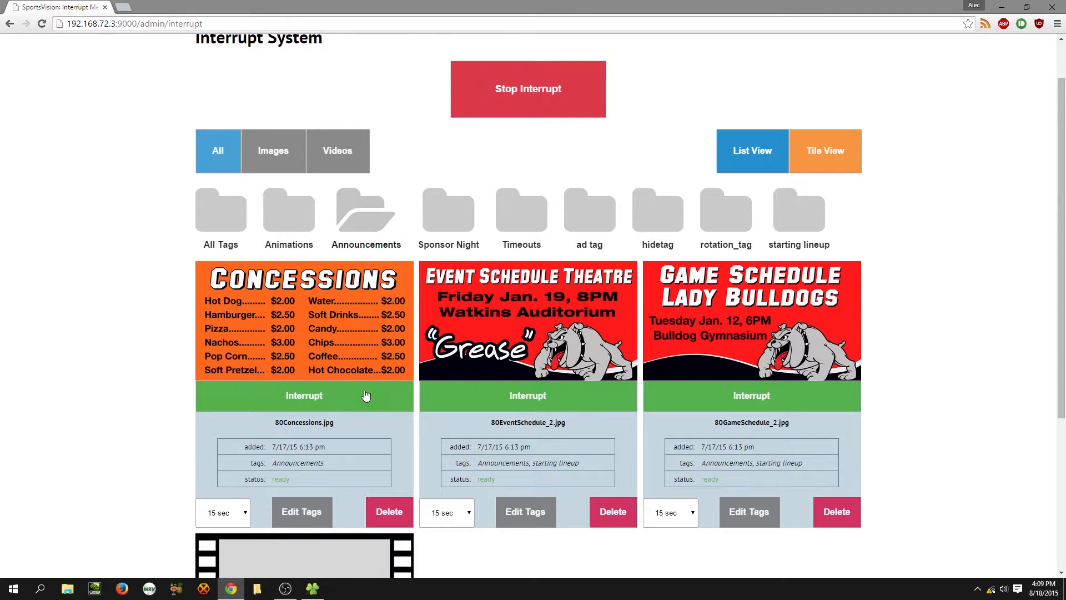
{"action": "left_click", "coordinate": [343, 160]}
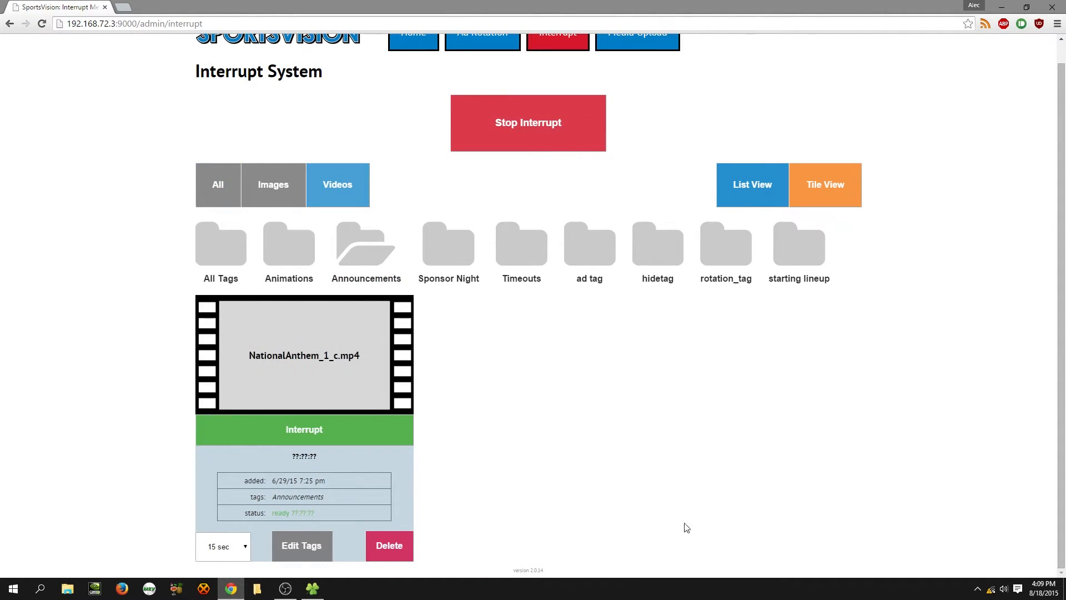
{"action": "left_click", "coordinate": [275, 199]}
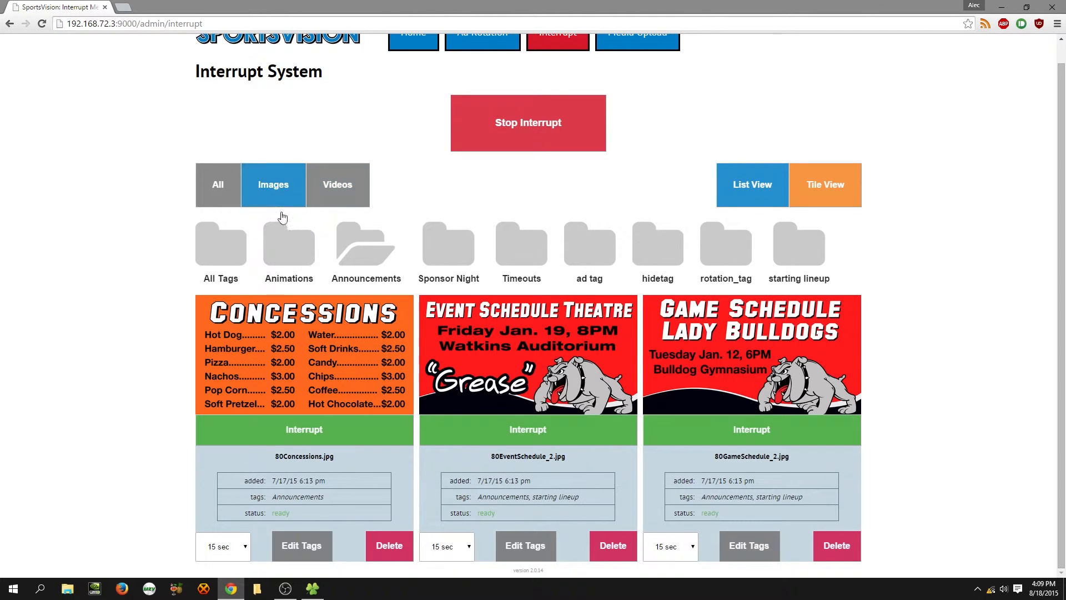
{"action": "left_click", "coordinate": [217, 191]}
{"action": "scroll", "coordinate": [216, 403], "scroll_direction": "down", "scroll_amount": 2}
{"action": "scroll", "coordinate": [216, 402], "scroll_direction": "down", "scroll_amount": 2}
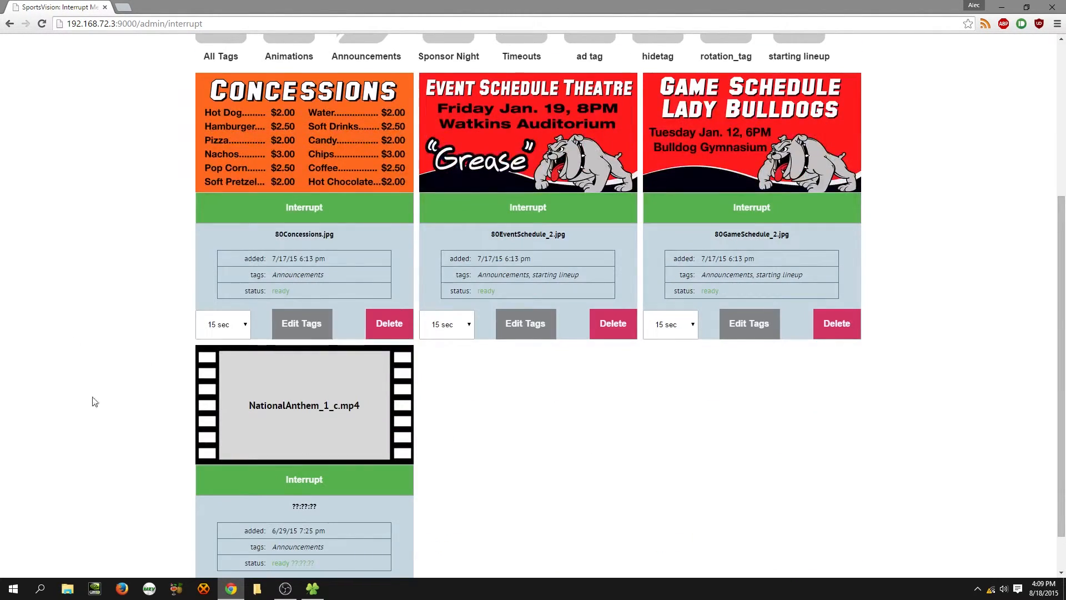
{"action": "scroll", "coordinate": [240, 335], "scroll_direction": "up", "scroll_amount": 2}
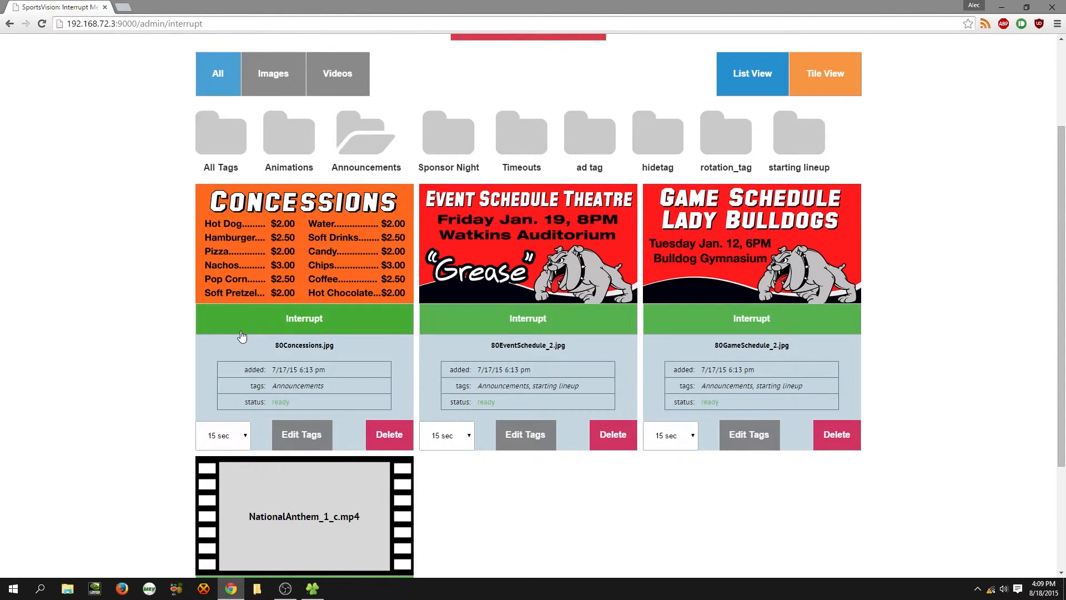
Show only the interrupt media tagged starting lineup and look through the tiles
{"action": "left_click", "coordinate": [798, 153]}
{"action": "scroll", "coordinate": [258, 318], "scroll_direction": "down", "scroll_amount": 3}
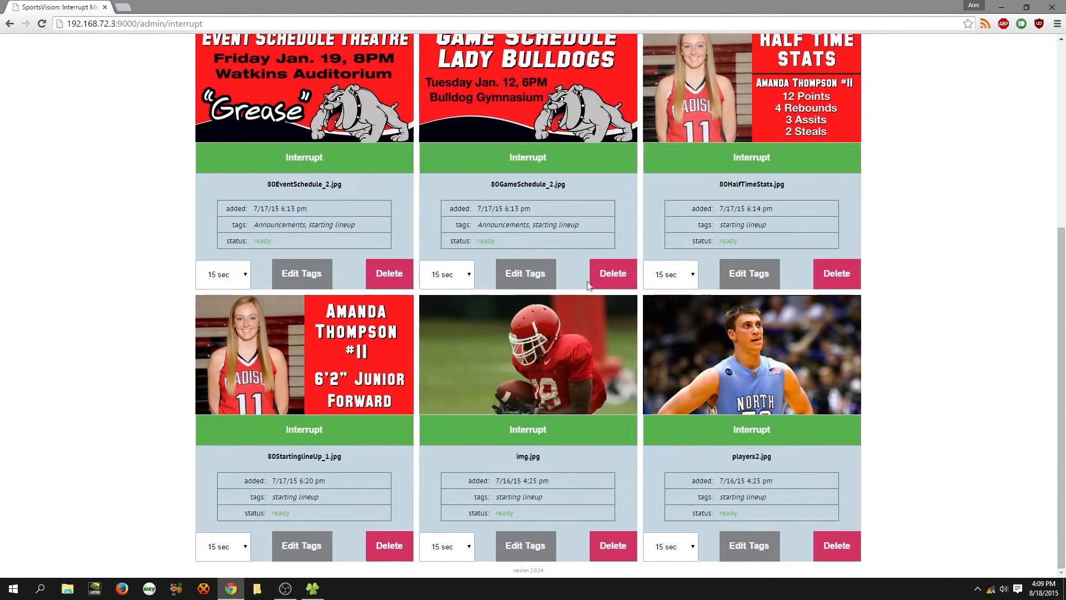
{"action": "scroll", "coordinate": [588, 286], "scroll_direction": "up", "scroll_amount": 5}
Check the starting lineup media by videos and by images, and restore all media types under all tags
{"action": "left_click", "coordinate": [344, 206]}
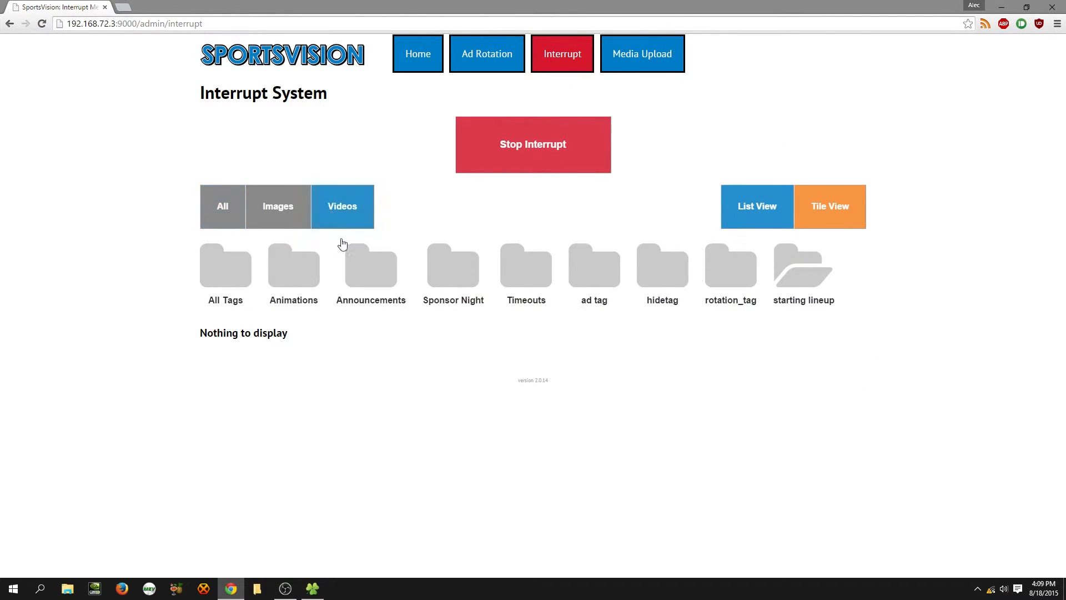
{"action": "left_click_drag", "start_coordinate": [297, 338], "coordinate": [179, 338]}
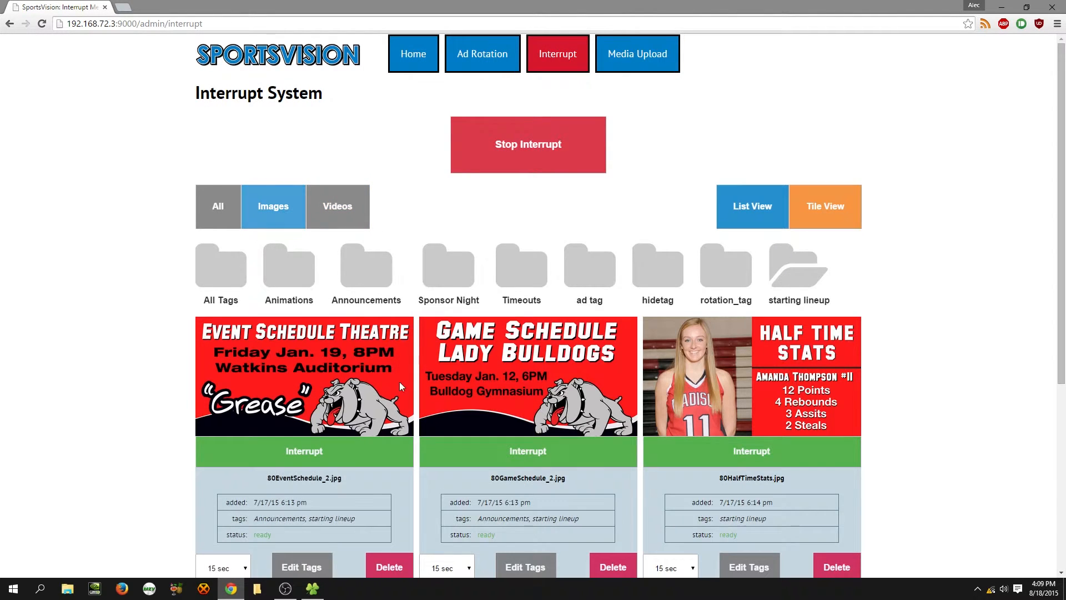
{"action": "left_click", "coordinate": [216, 209]}
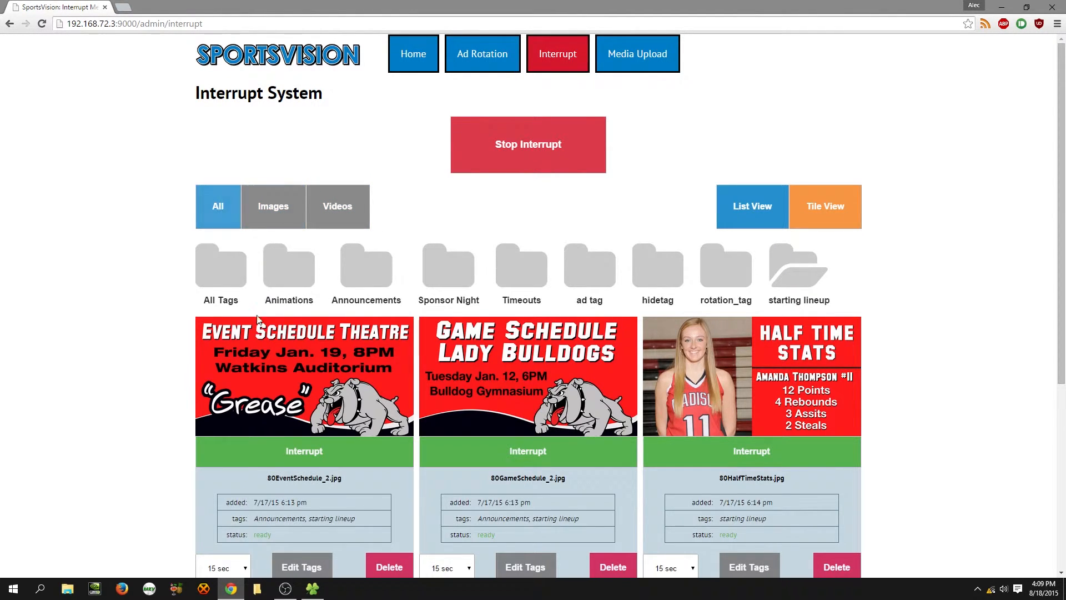
{"action": "left_click", "coordinate": [224, 276]}
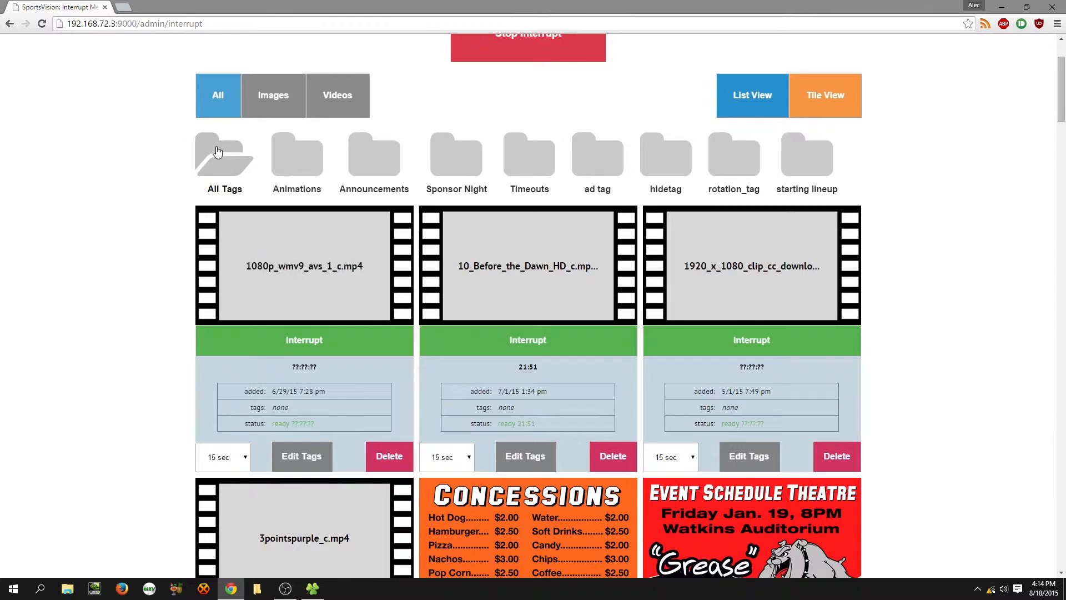
Add the tag Half Time to 80Concessions.jpg in its tag editor
{"action": "scroll", "coordinate": [216, 151], "scroll_direction": "down", "scroll_amount": 6}
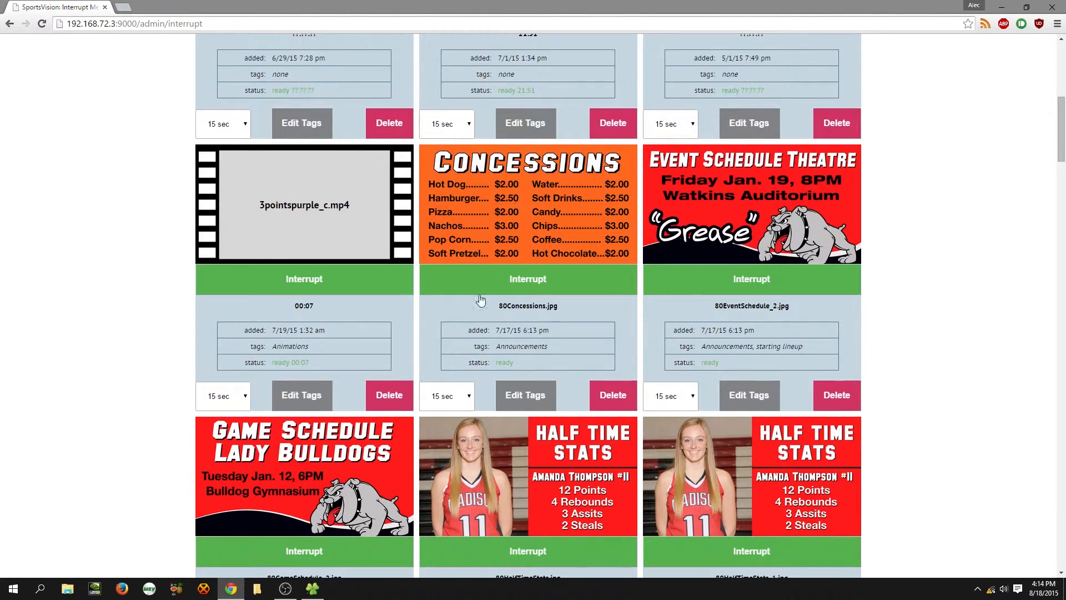
{"action": "left_click", "coordinate": [512, 396]}
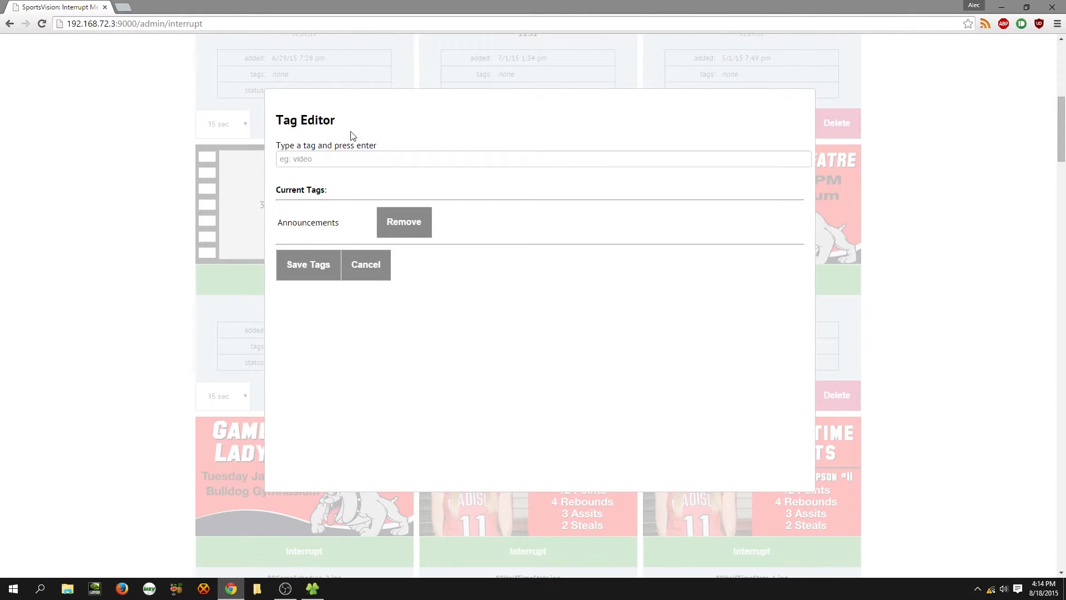
{"action": "left_click_drag", "start_coordinate": [277, 141], "coordinate": [385, 142]}
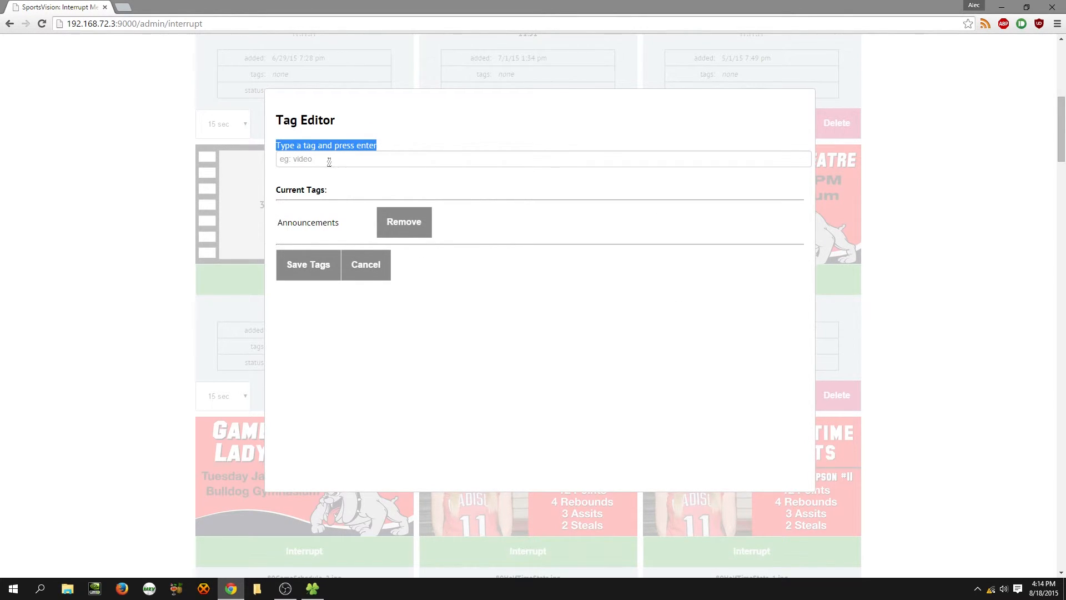
{"action": "left_click", "coordinate": [329, 159]}
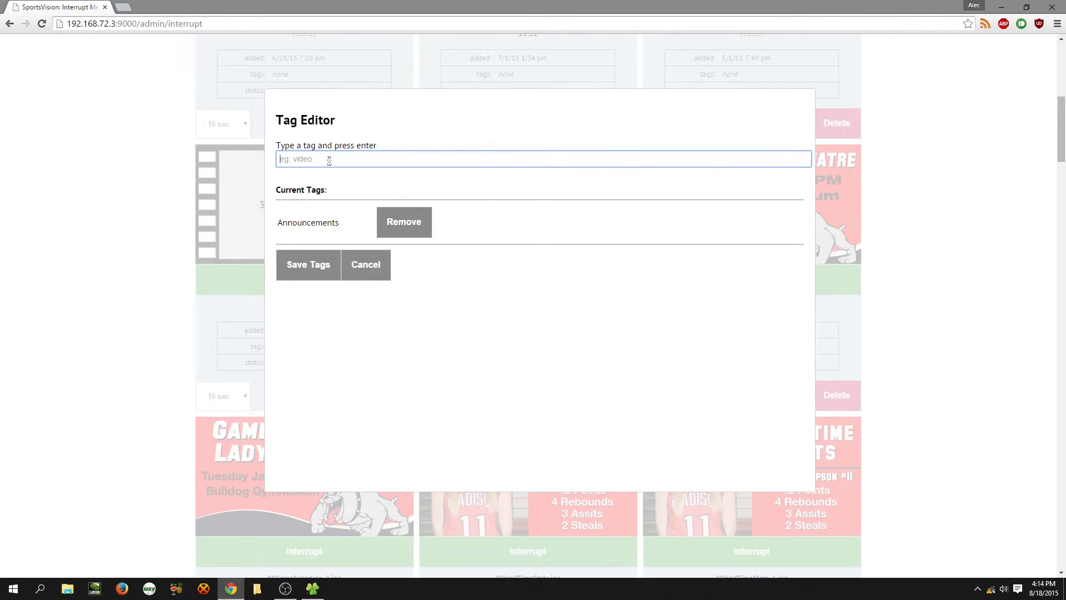
{"action": "type", "text": "Half Time"}
{"action": "key", "text": "Return"}
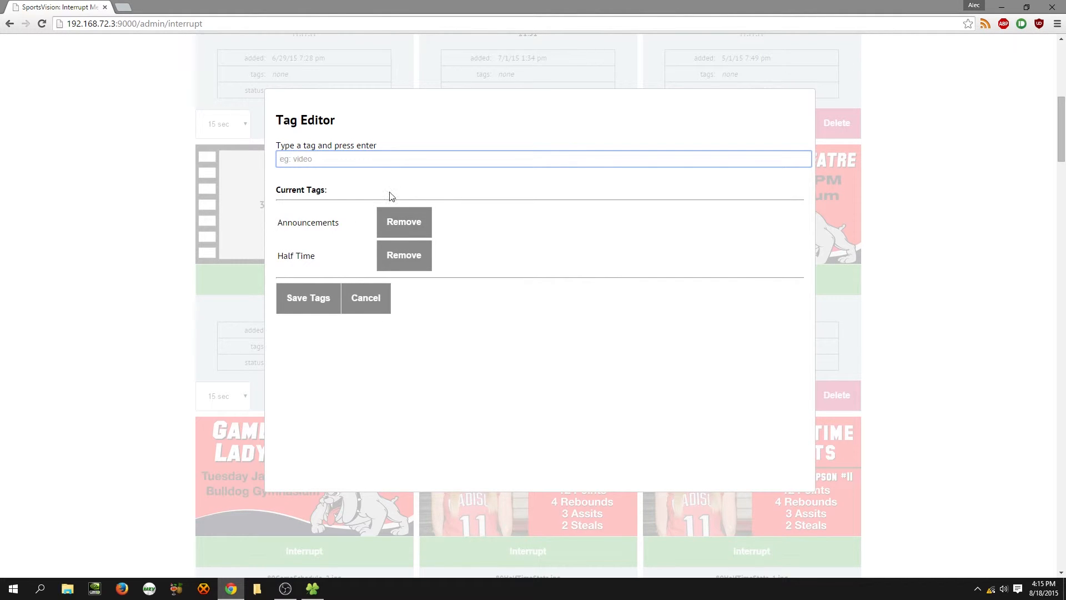
Remove the Announcements tag from 80Concessions.jpg and save its tags
{"action": "left_click", "coordinate": [402, 228]}
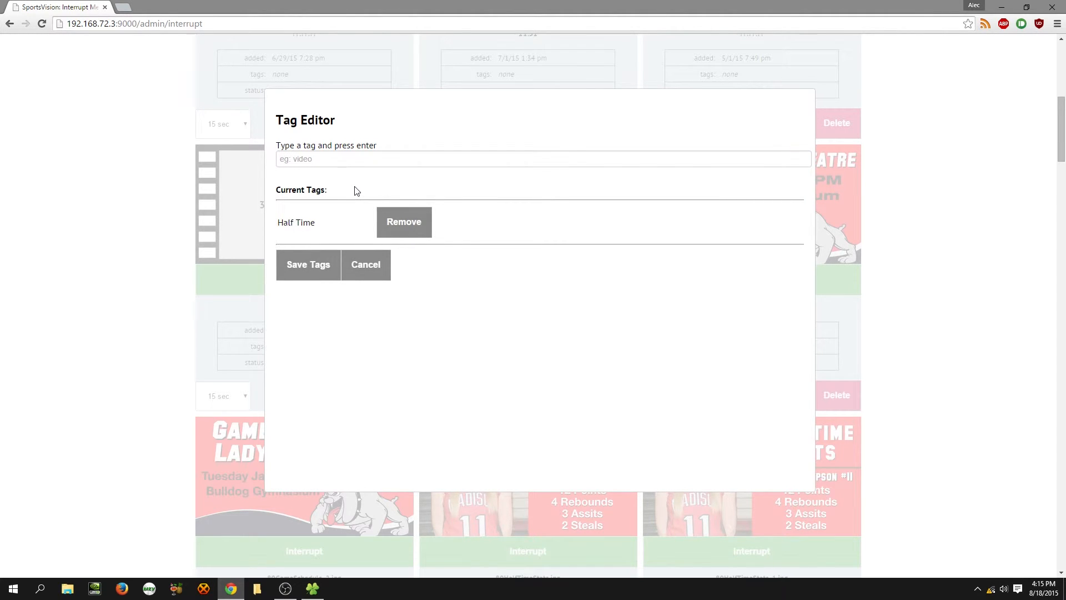
{"action": "left_click", "coordinate": [297, 270]}
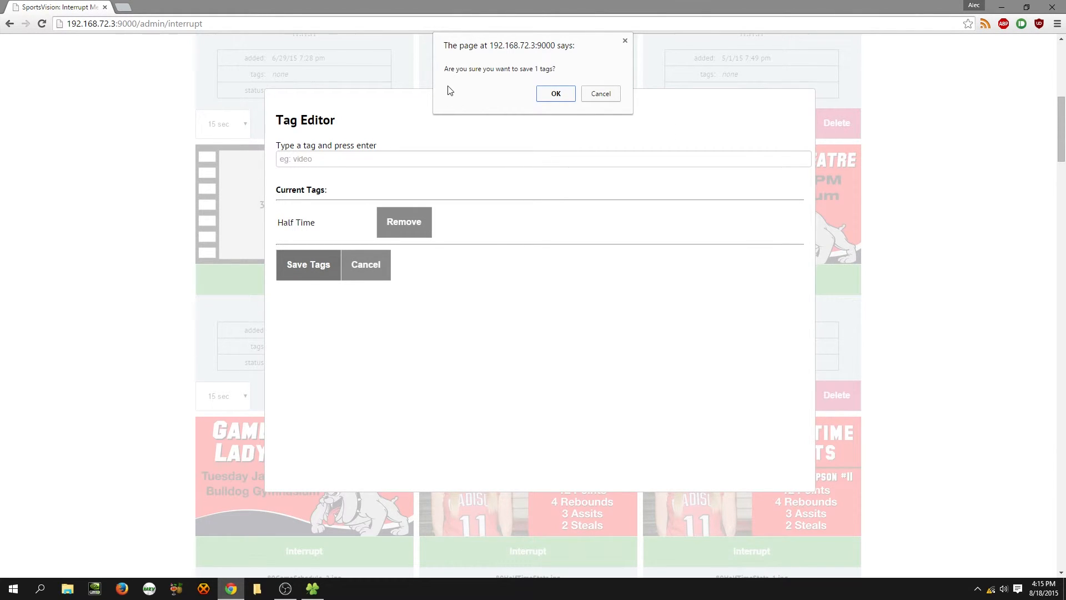
{"action": "left_click", "coordinate": [555, 94]}
Show only the interrupt media tagged Half Time and examine the listed tile
{"action": "scroll", "coordinate": [294, 414], "scroll_direction": "up", "scroll_amount": 7}
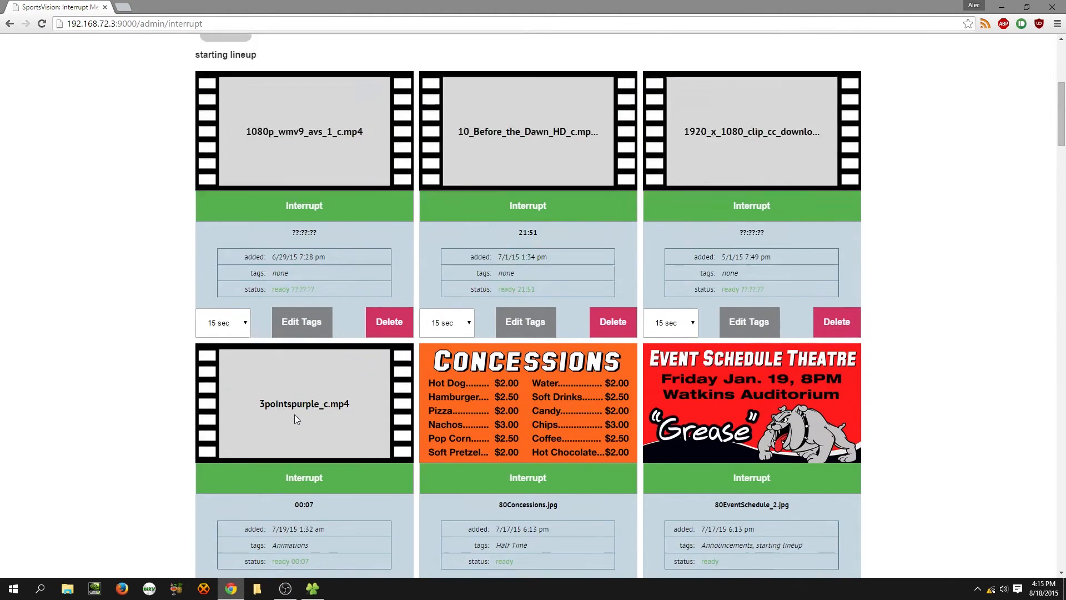
{"action": "scroll", "coordinate": [294, 414], "scroll_direction": "up", "scroll_amount": 3}
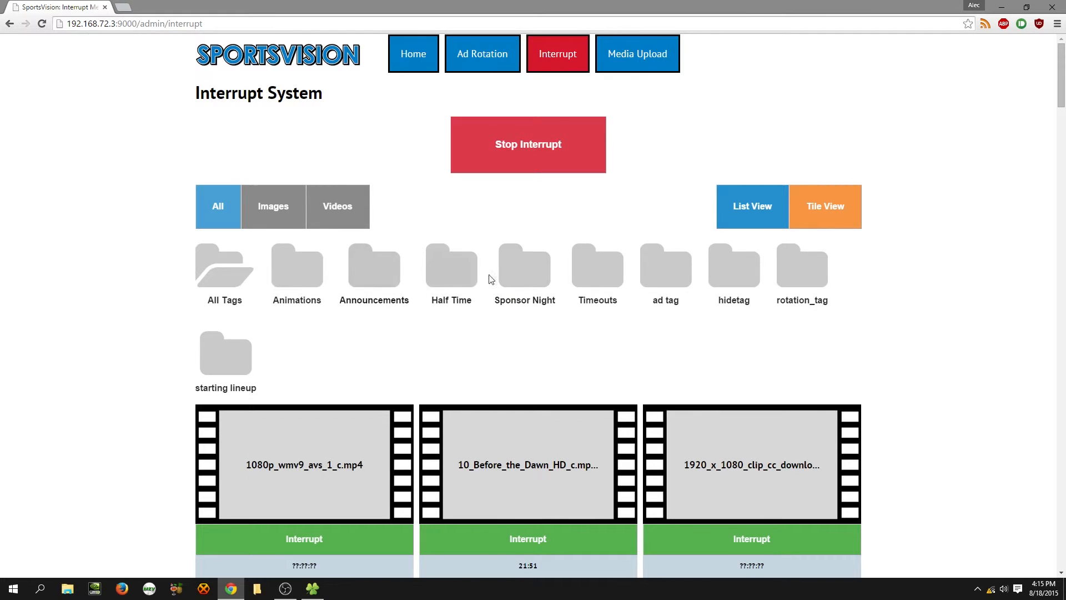
{"action": "left_click", "coordinate": [448, 278]}
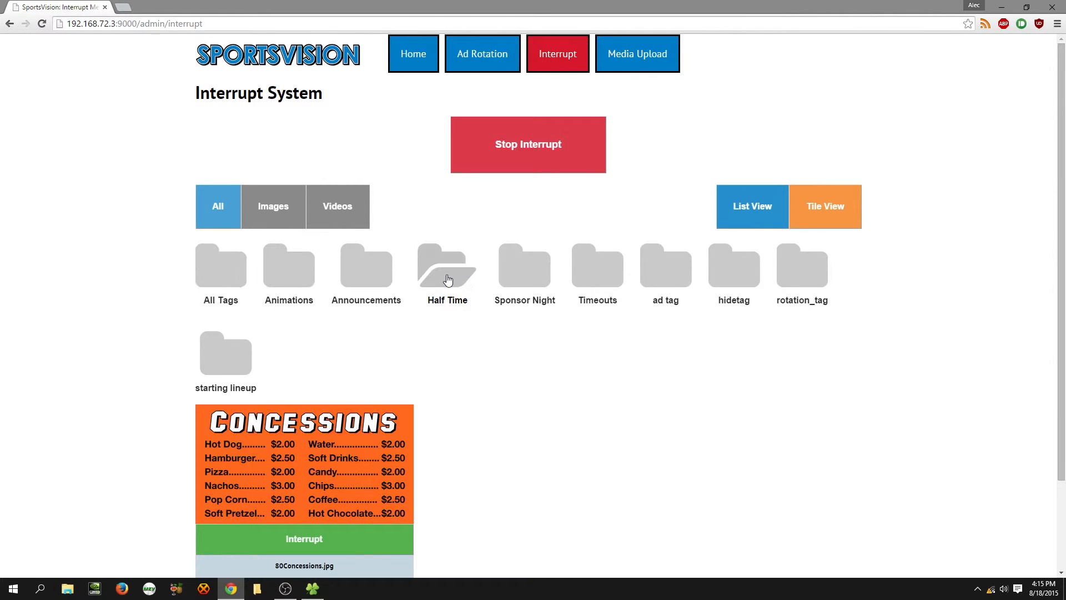
{"action": "scroll", "coordinate": [457, 465], "scroll_direction": "down", "scroll_amount": 3}
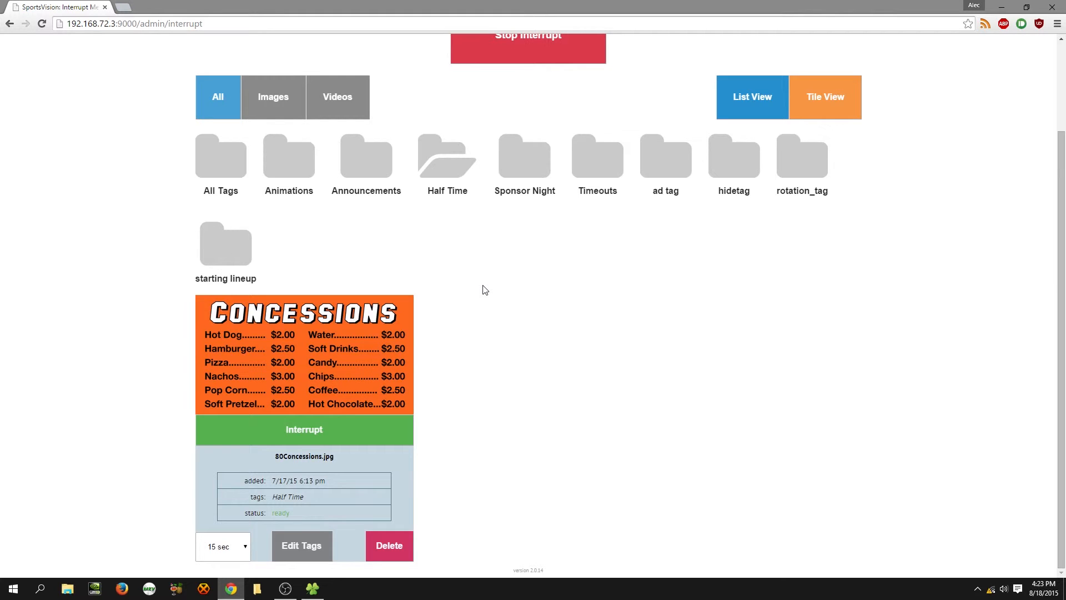
{"action": "scroll", "coordinate": [422, 278], "scroll_direction": "up", "scroll_amount": 2}
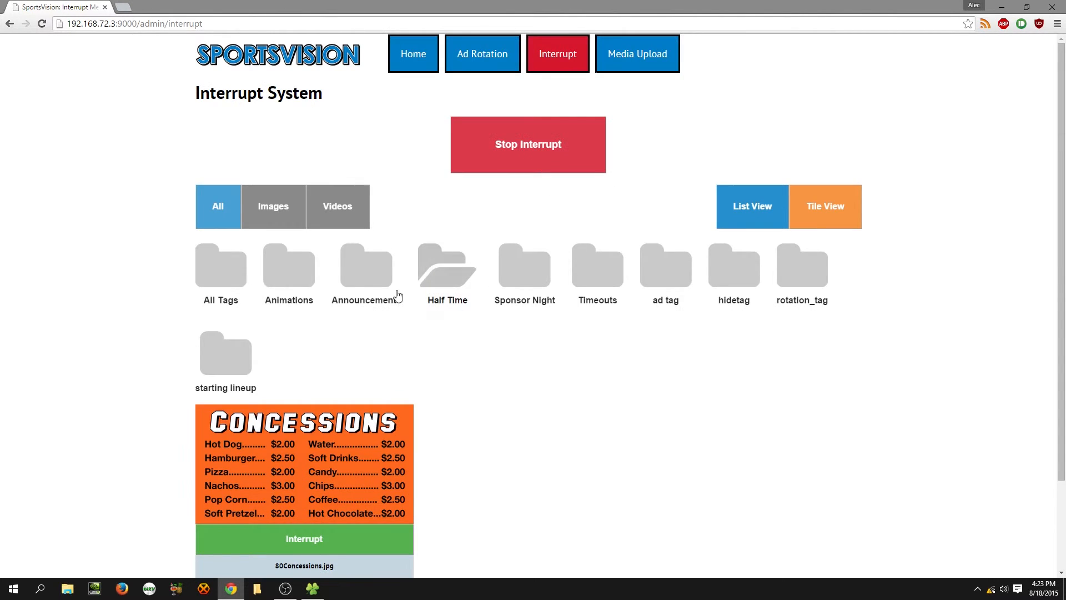
Display the interrupt media under all tags again and find the 80Concessions.jpg tile
{"action": "left_click", "coordinate": [240, 273]}
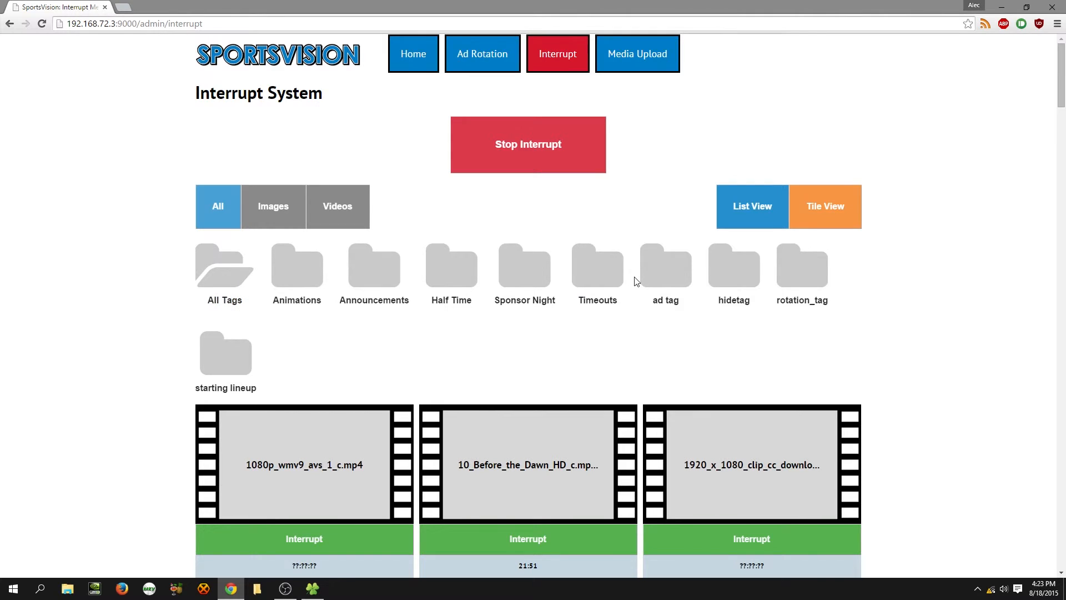
{"action": "scroll", "coordinate": [636, 281], "scroll_direction": "down", "scroll_amount": 3}
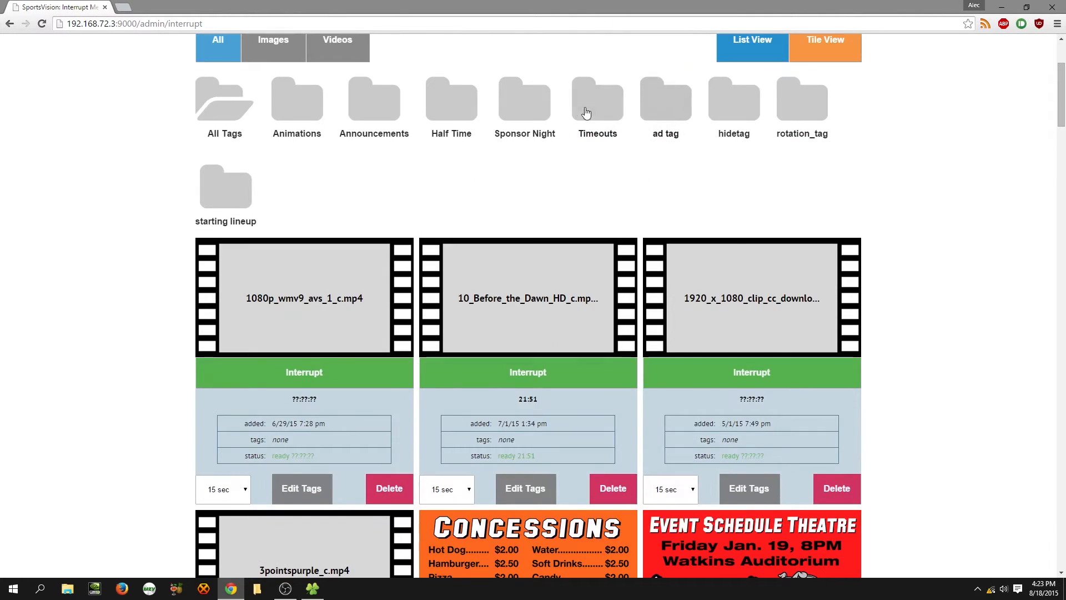
{"action": "scroll", "coordinate": [483, 374], "scroll_direction": "down", "scroll_amount": 4}
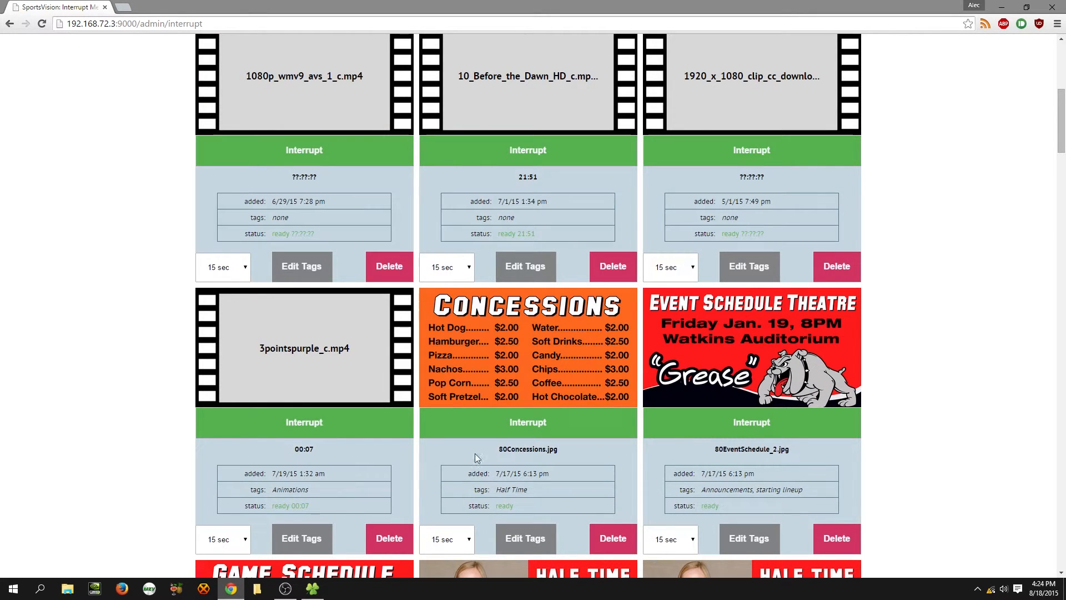
Open the media upload page and choose Concession List.jpg from the desktop as the first file
{"action": "scroll", "coordinate": [472, 466], "scroll_direction": "down", "scroll_amount": 1}
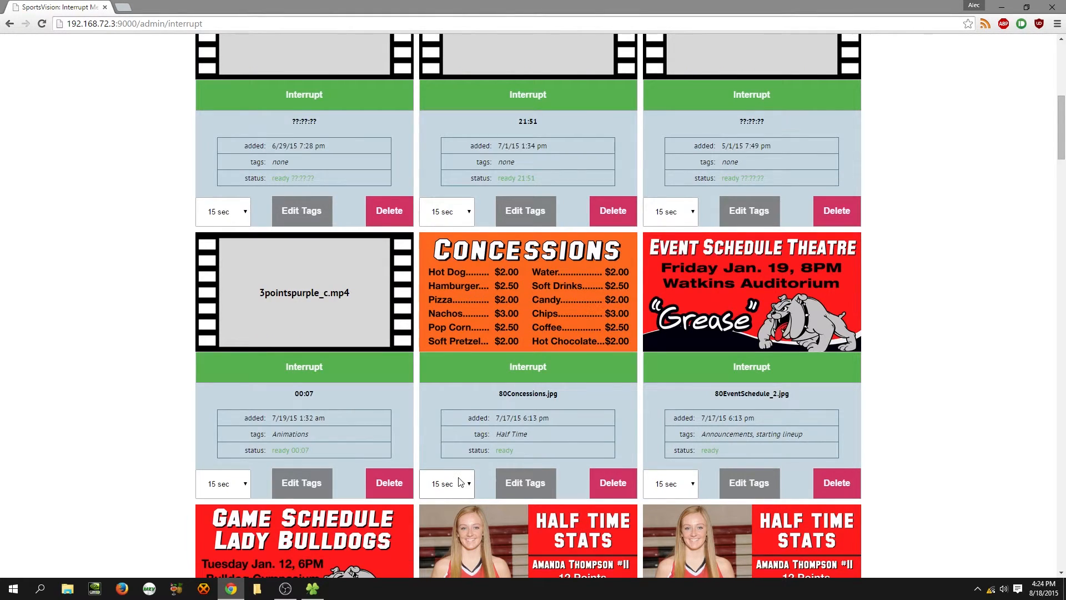
{"action": "scroll", "coordinate": [458, 481], "scroll_direction": "up", "scroll_amount": 5}
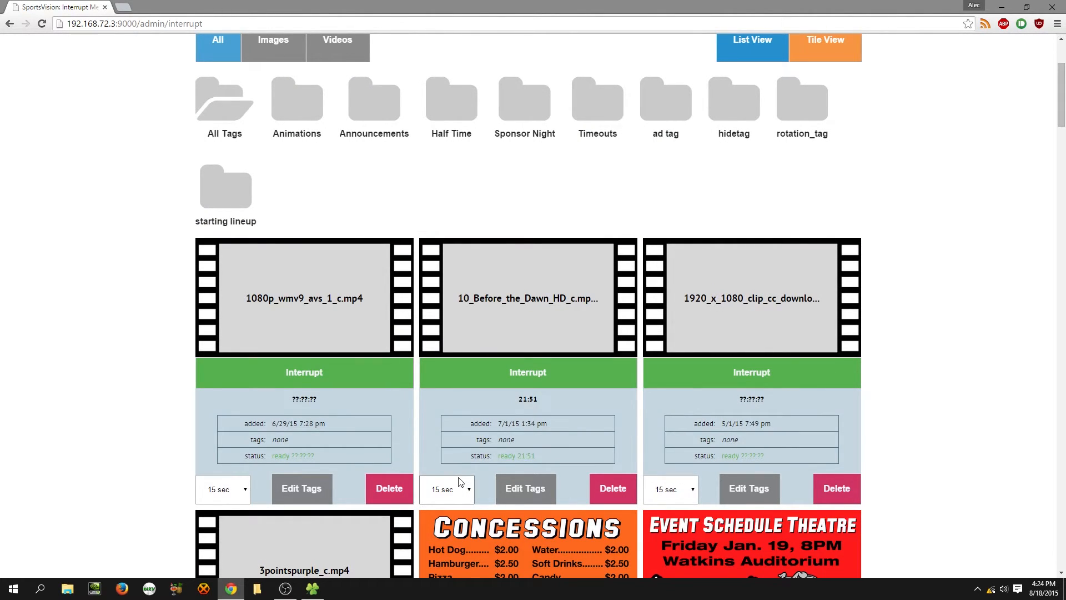
{"action": "scroll", "coordinate": [461, 478], "scroll_direction": "up", "scroll_amount": 3}
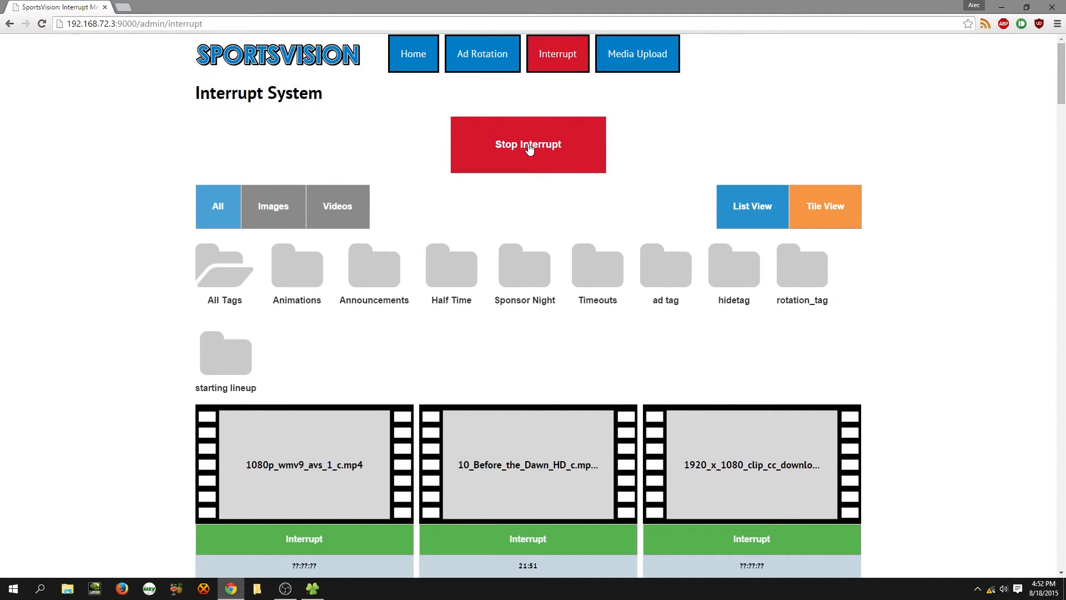
{"action": "left_click", "coordinate": [622, 56]}
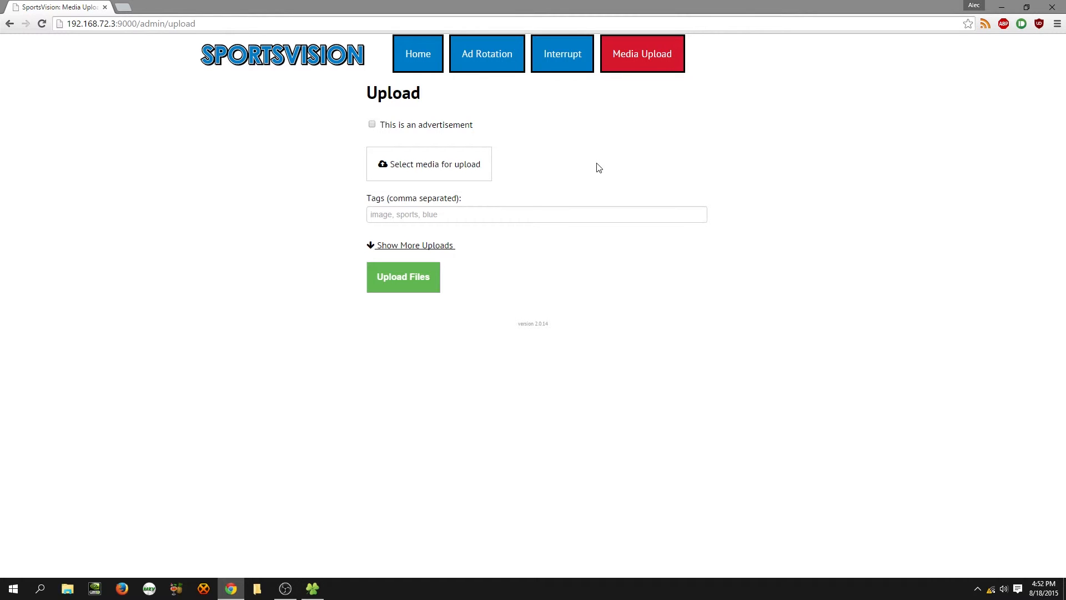
{"action": "left_click", "coordinate": [422, 174]}
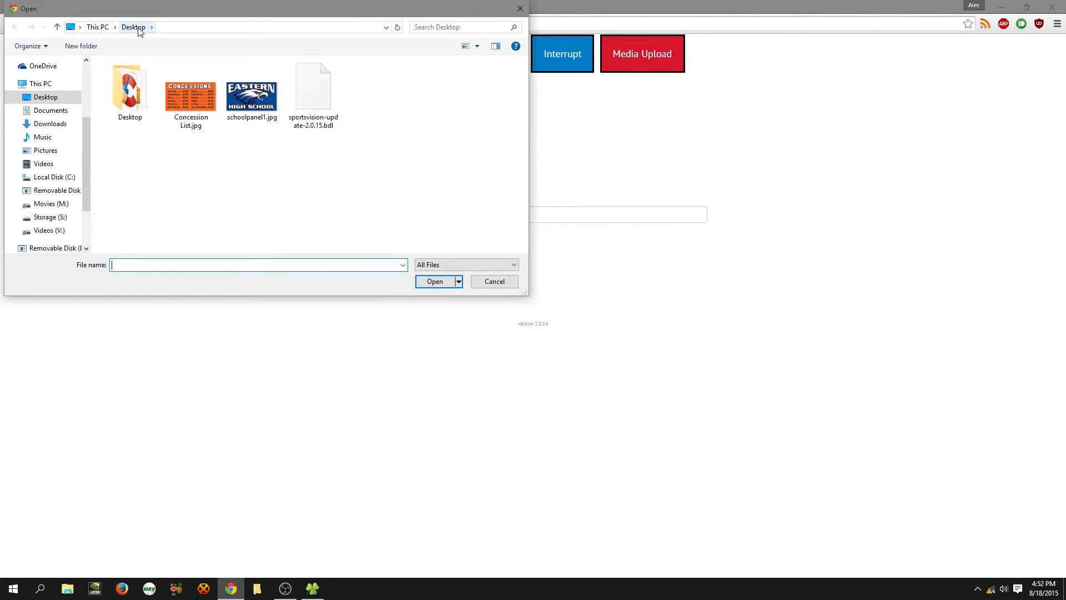
{"action": "left_click", "coordinate": [186, 95]}
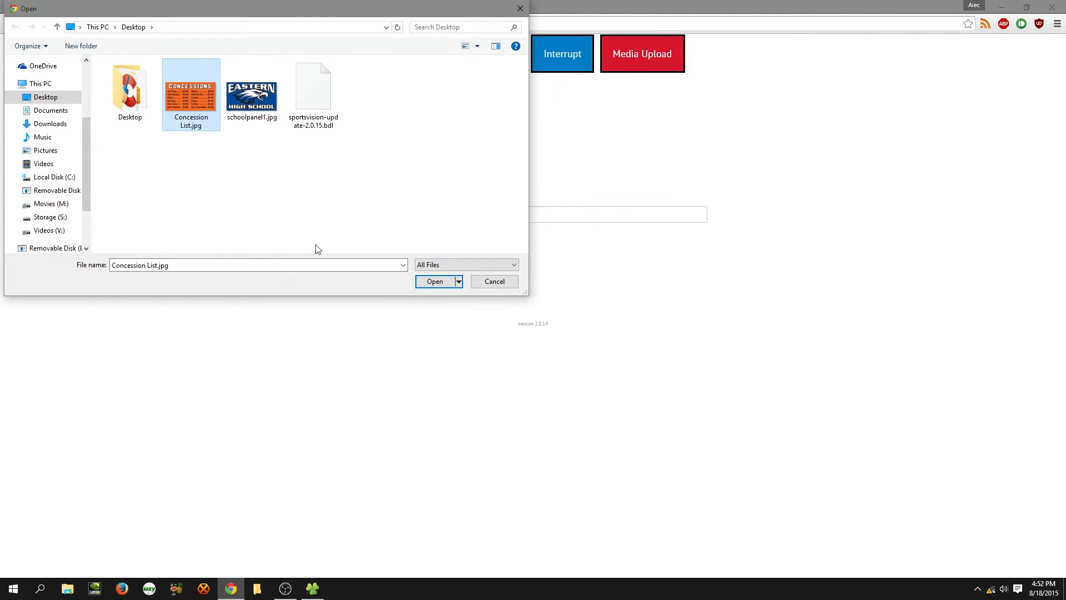
{"action": "left_click", "coordinate": [428, 281]}
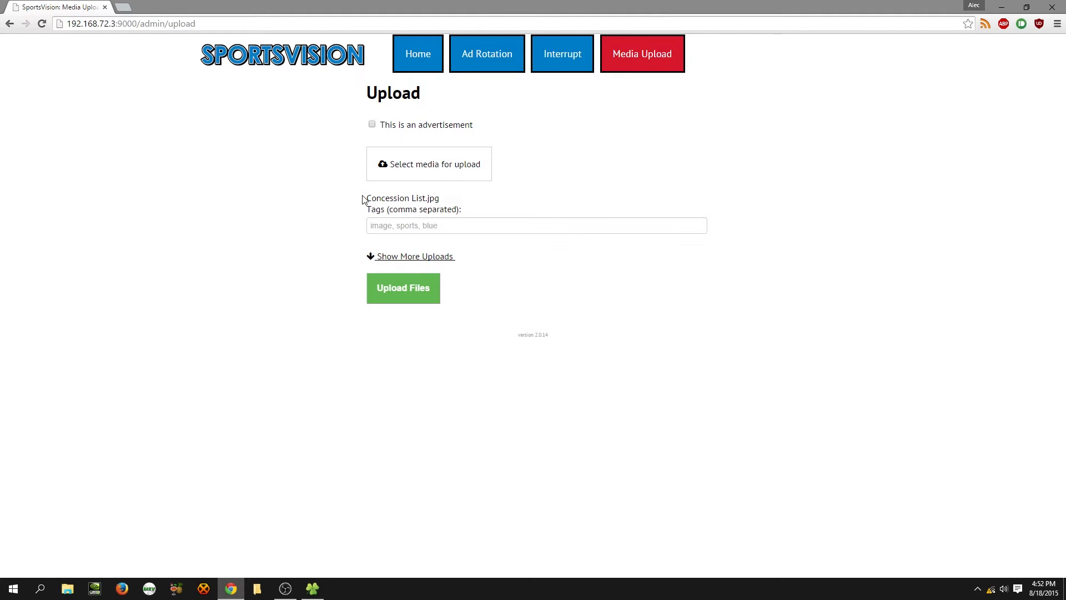
Give Concession List.jpg the upload tags concession and pre game
{"action": "left_click_drag", "start_coordinate": [362, 199], "coordinate": [465, 200]}
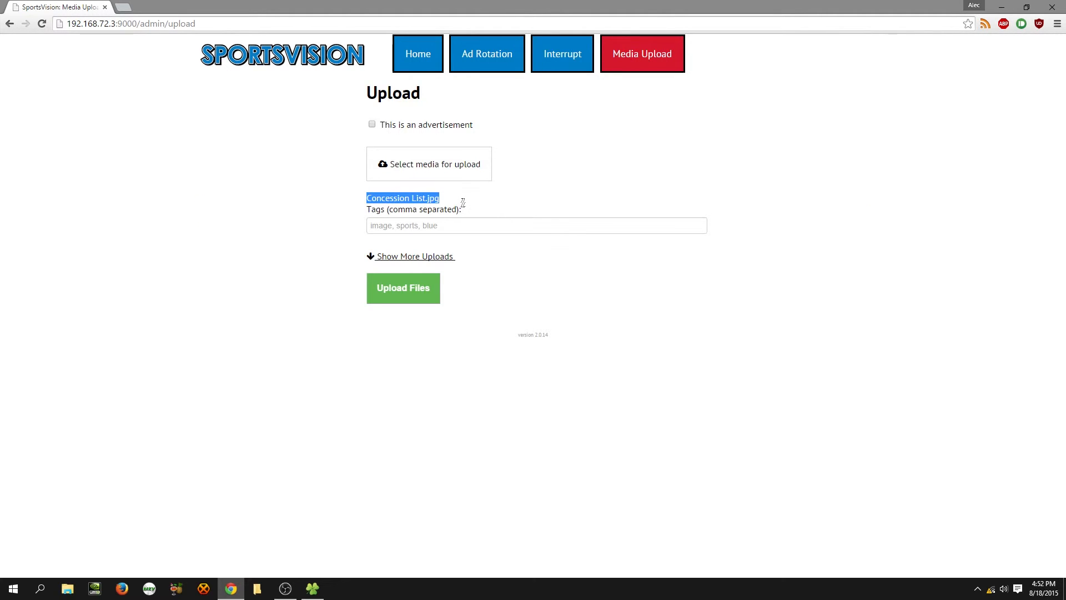
{"action": "left_click", "coordinate": [387, 228]}
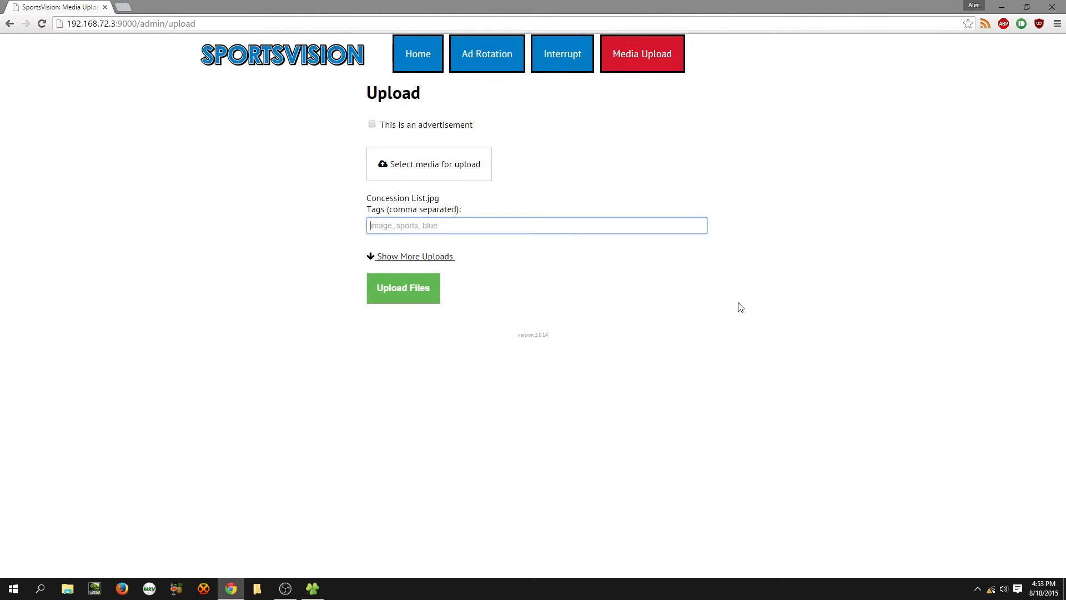
{"action": "type", "text": "concession, pre game"}
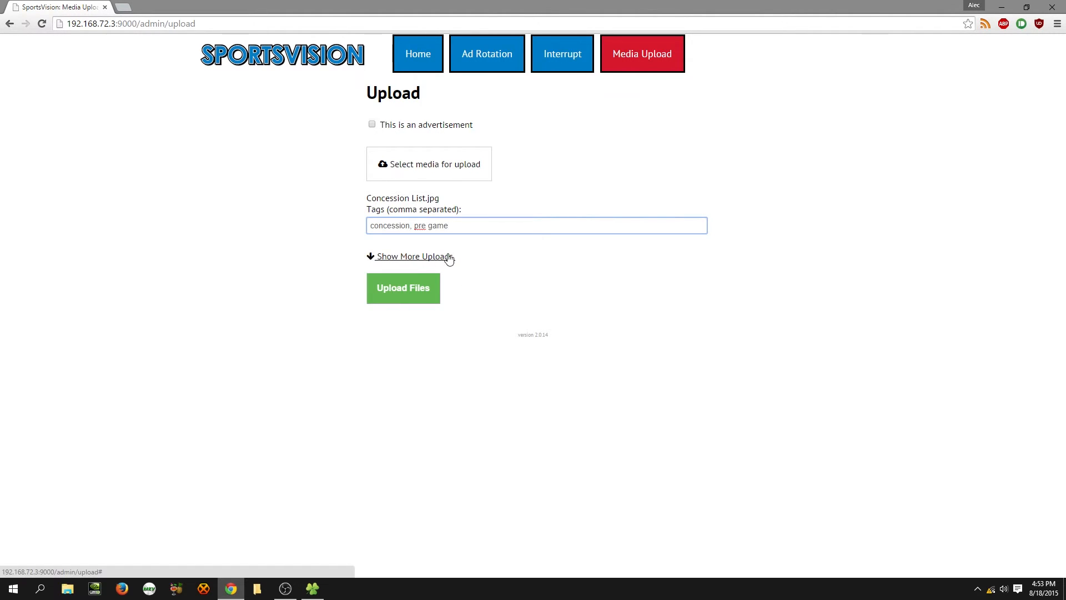
Show more upload slots and choose schoolpanel1.jpg from the desktop for the second one
{"action": "left_click", "coordinate": [399, 257]}
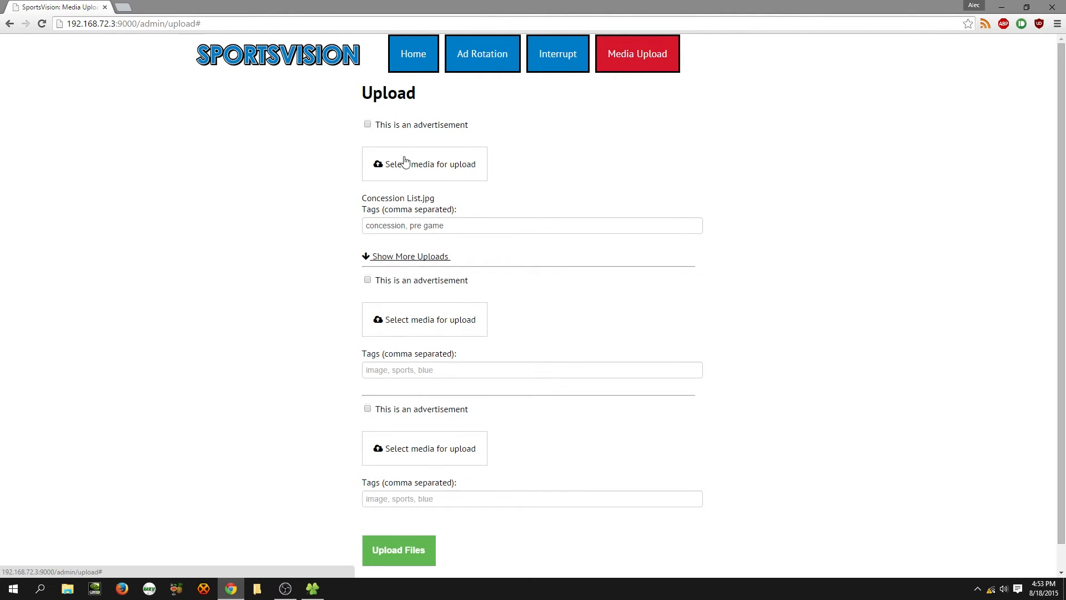
{"action": "scroll", "coordinate": [428, 316], "scroll_direction": "down", "scroll_amount": 1}
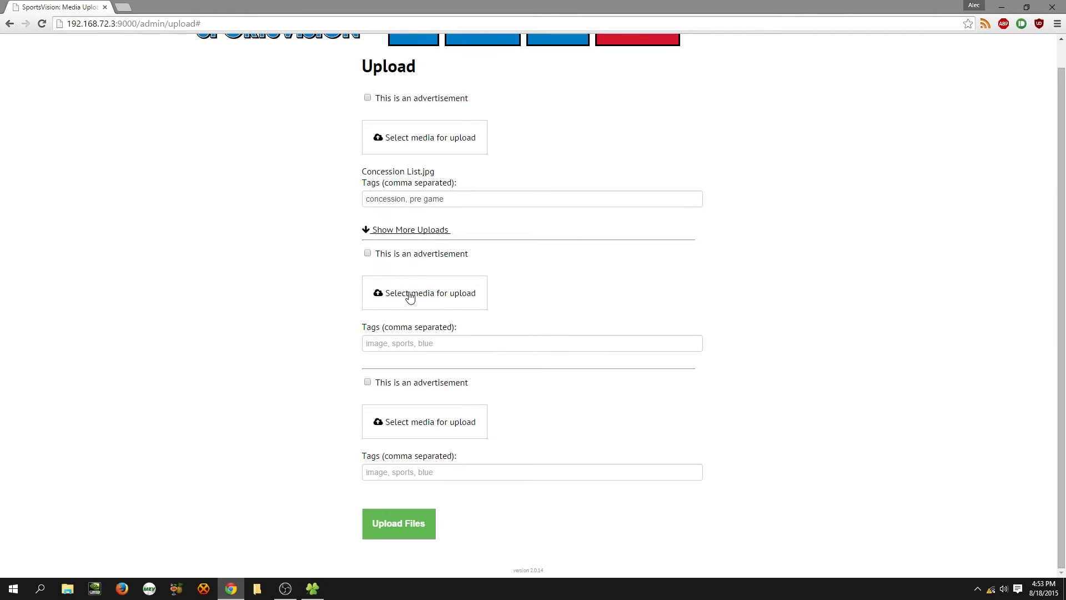
{"action": "left_click", "coordinate": [410, 296]}
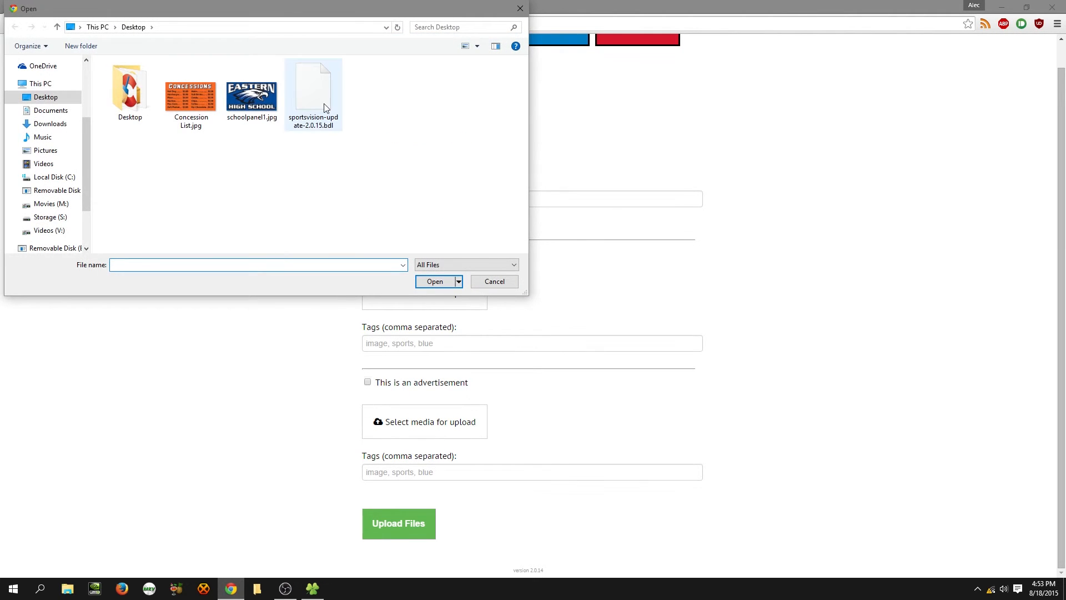
{"action": "left_click", "coordinate": [252, 115]}
{"action": "left_click", "coordinate": [453, 282]}
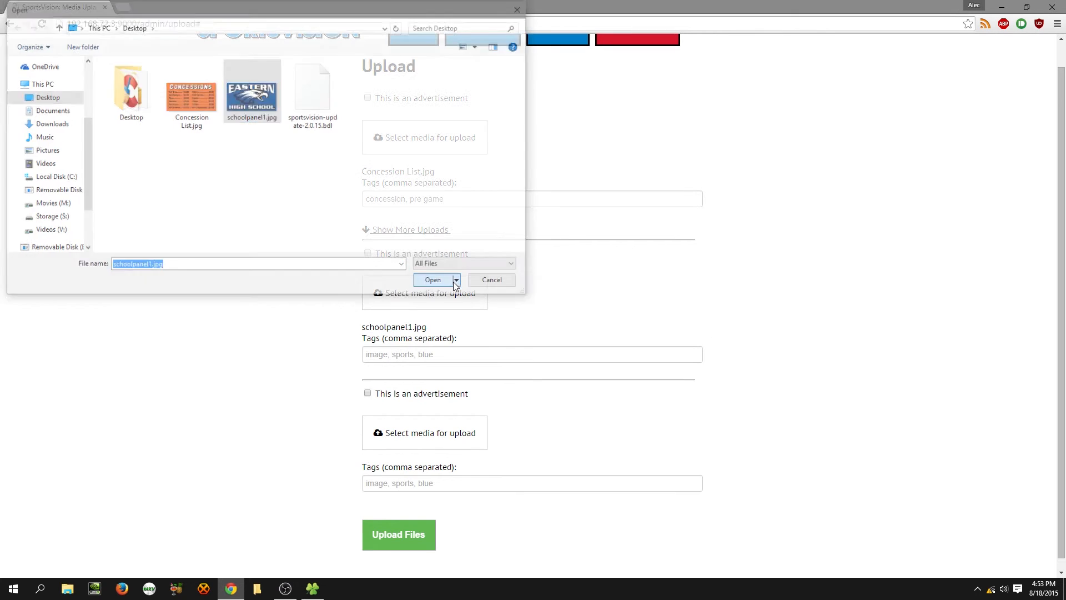
{"action": "left_click_drag", "start_coordinate": [358, 329], "coordinate": [488, 333]}
{"action": "left_click", "coordinate": [495, 333]}
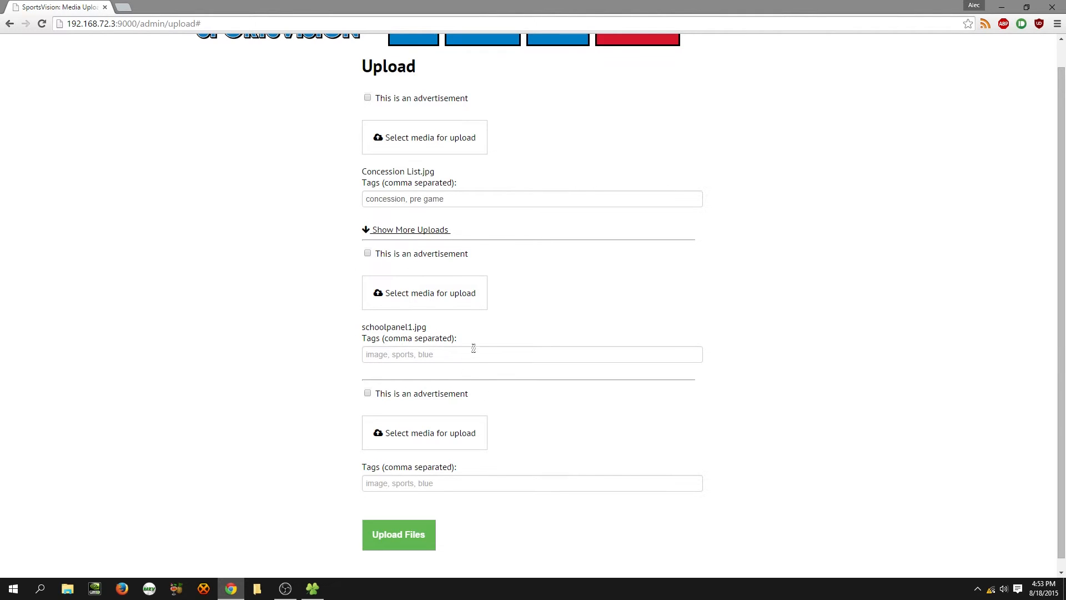
Mark schoolpanel1.jpg as an advertisement and upload both files
{"action": "scroll", "coordinate": [473, 349], "scroll_direction": "up", "scroll_amount": 1}
{"action": "scroll", "coordinate": [529, 311], "scroll_direction": "down", "scroll_amount": 1}
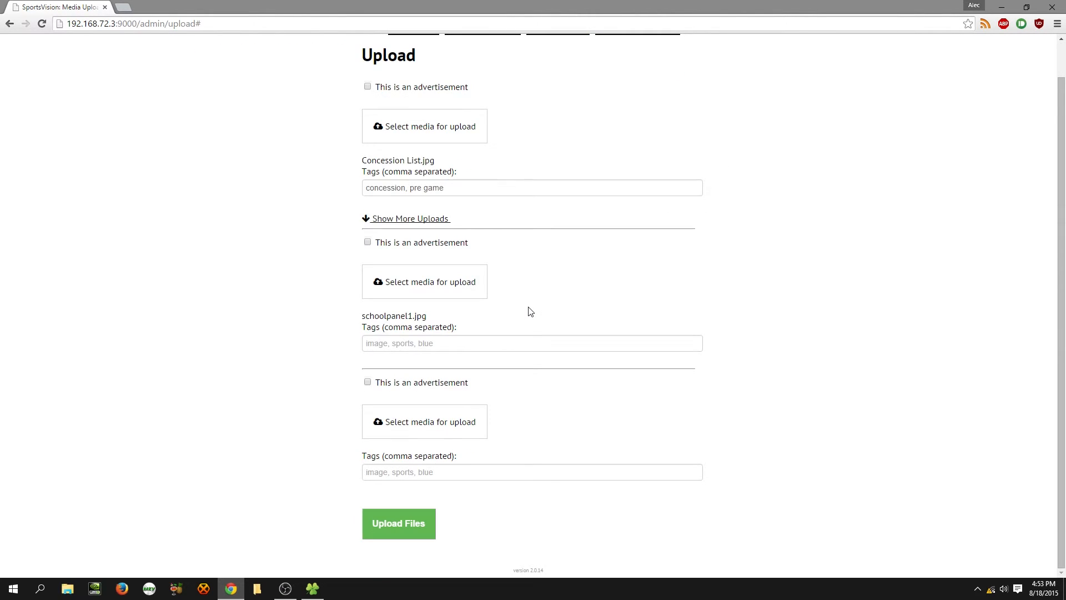
{"action": "left_click", "coordinate": [368, 244]}
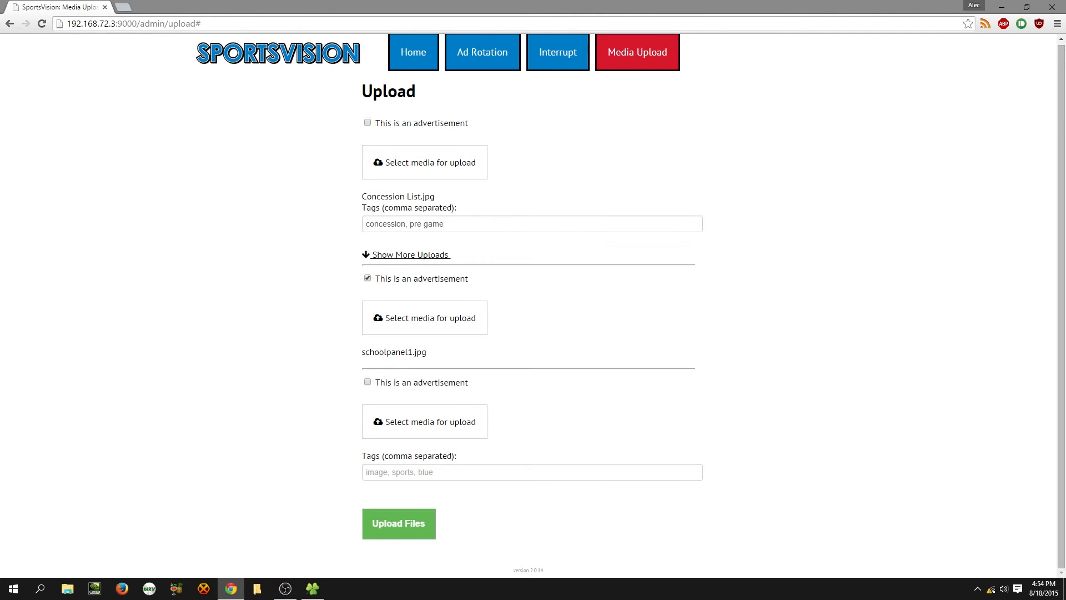
{"action": "left_click", "coordinate": [399, 527]}
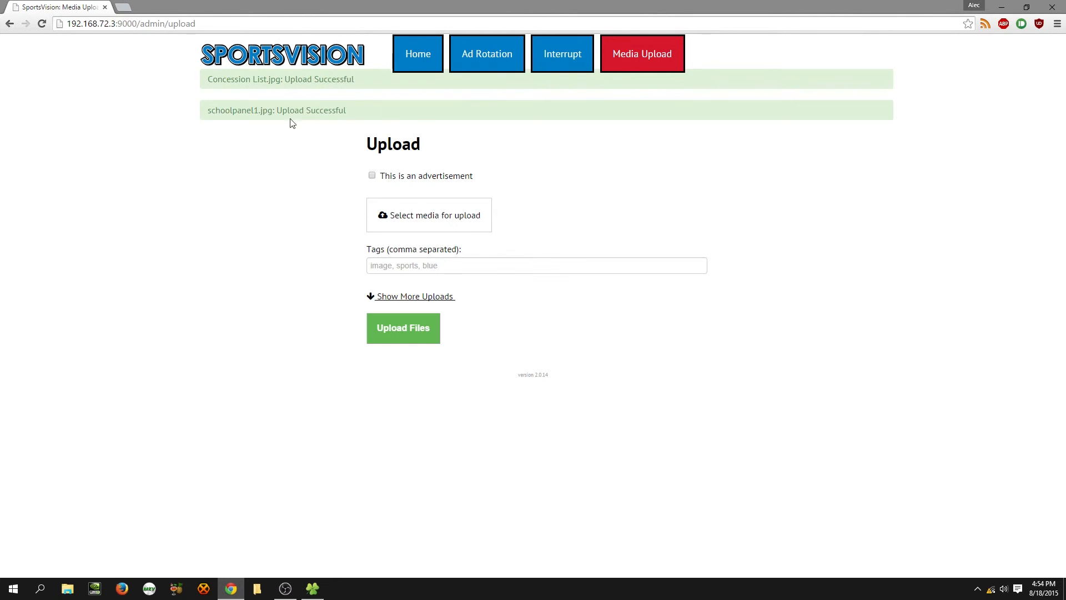
Find the newly uploaded Eastern High School panel in the ad rotation and examine its added date and status
{"action": "left_click", "coordinate": [494, 60]}
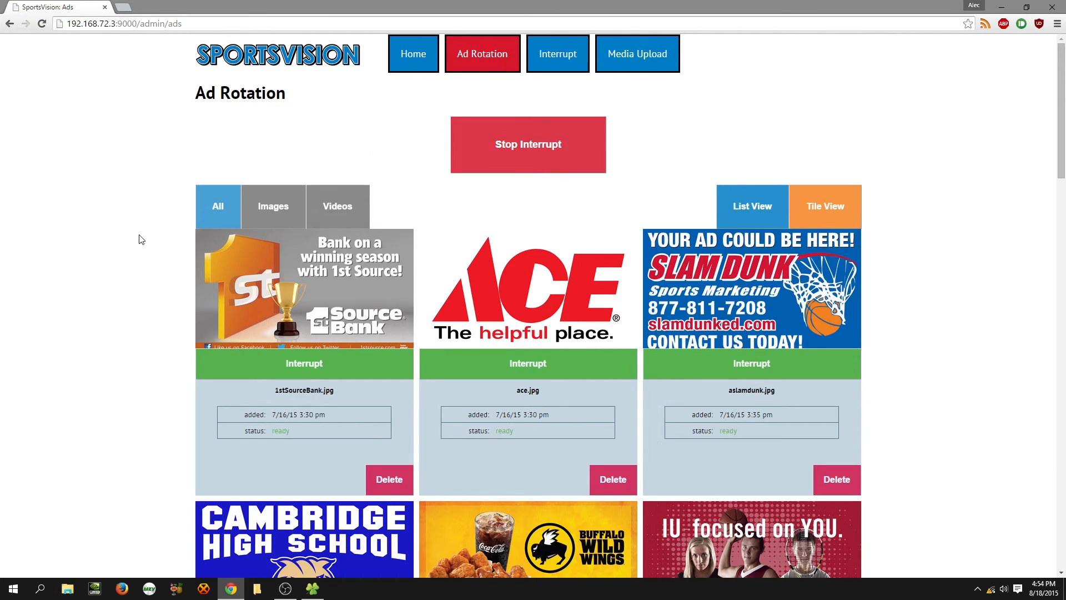
{"action": "scroll", "coordinate": [142, 239], "scroll_direction": "down", "scroll_amount": 5}
{"action": "scroll", "coordinate": [143, 238], "scroll_direction": "down", "scroll_amount": 20}
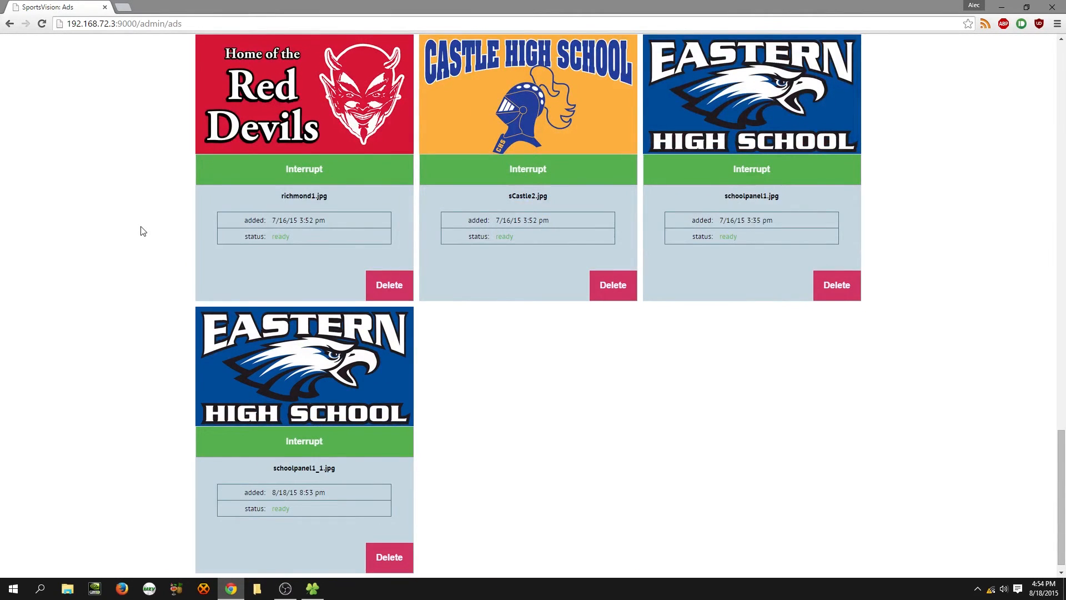
{"action": "scroll", "coordinate": [362, 338], "scroll_direction": "up", "scroll_amount": 2}
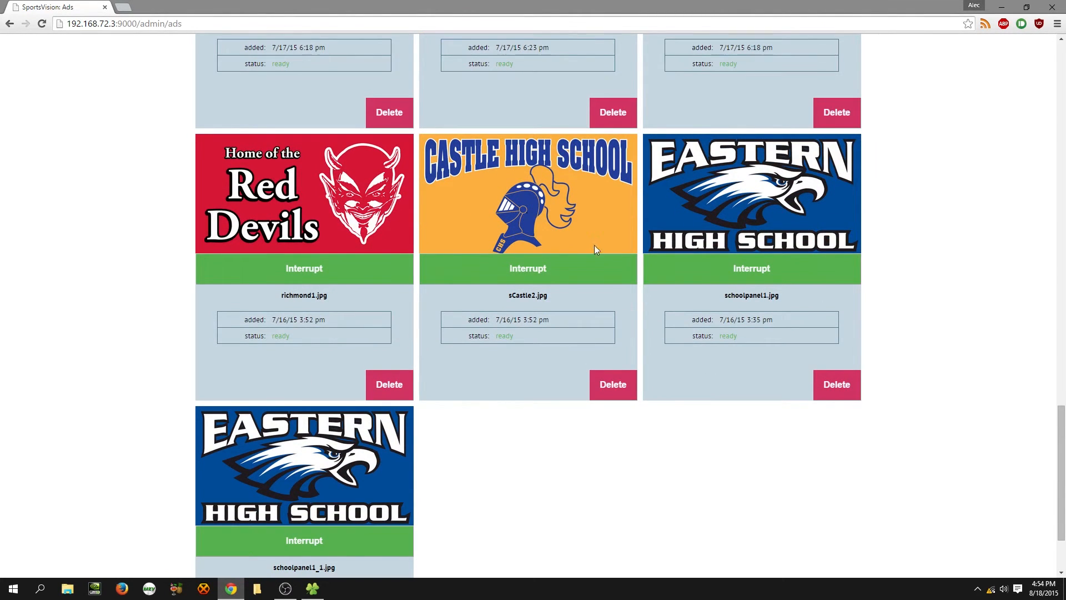
{"action": "scroll", "coordinate": [588, 317], "scroll_direction": "down", "scroll_amount": 2}
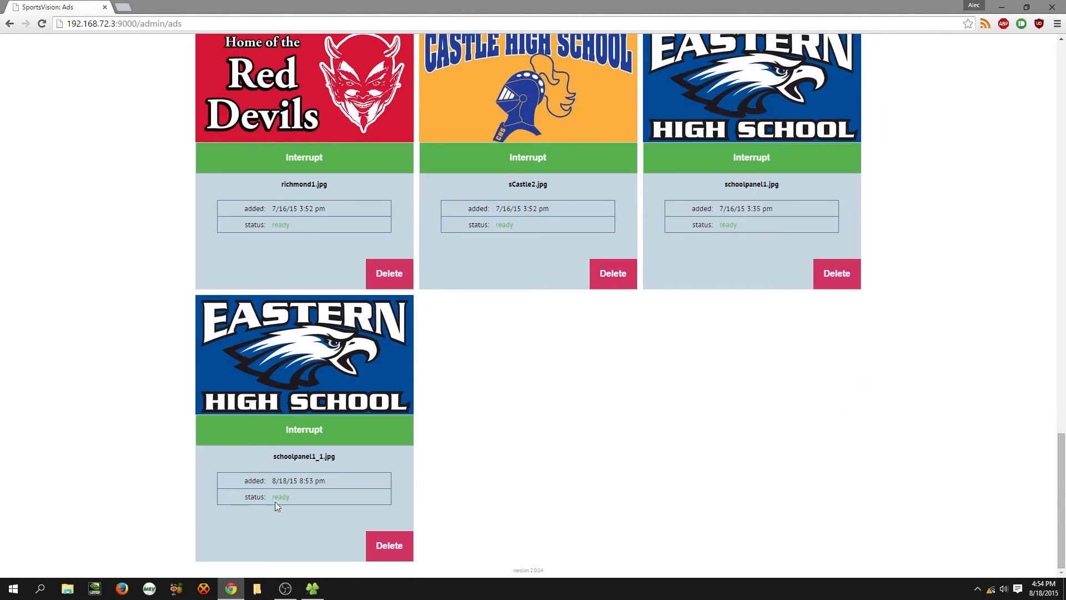
{"action": "left_click_drag", "start_coordinate": [271, 479], "coordinate": [304, 476]}
{"action": "left_click", "coordinate": [302, 483]}
{"action": "scroll", "coordinate": [588, 473], "scroll_direction": "up", "scroll_amount": 6}
{"action": "scroll", "coordinate": [573, 470], "scroll_direction": "up", "scroll_amount": 20}
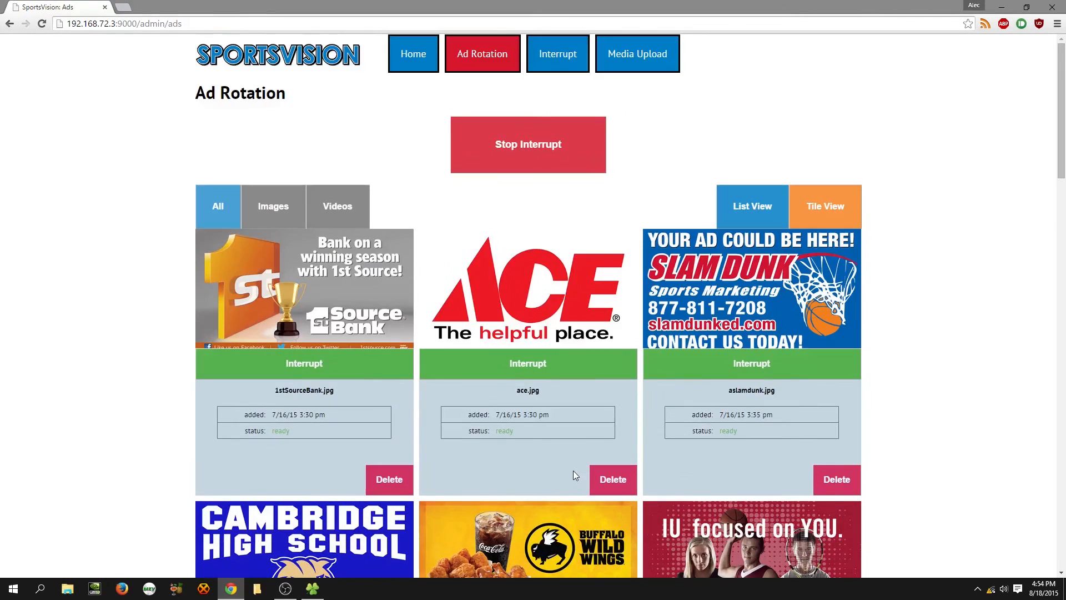
Show only the interrupt media tagged concession and examine the tags on the listed tile
{"action": "left_click", "coordinate": [571, 49]}
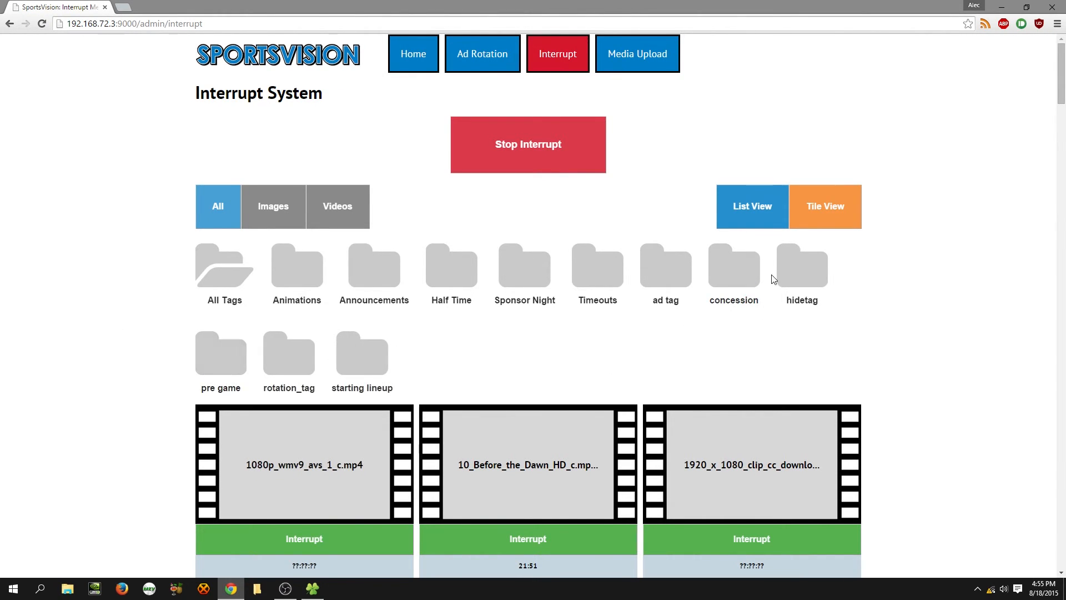
{"action": "left_click", "coordinate": [722, 277]}
{"action": "scroll", "coordinate": [724, 272], "scroll_direction": "down", "scroll_amount": 2}
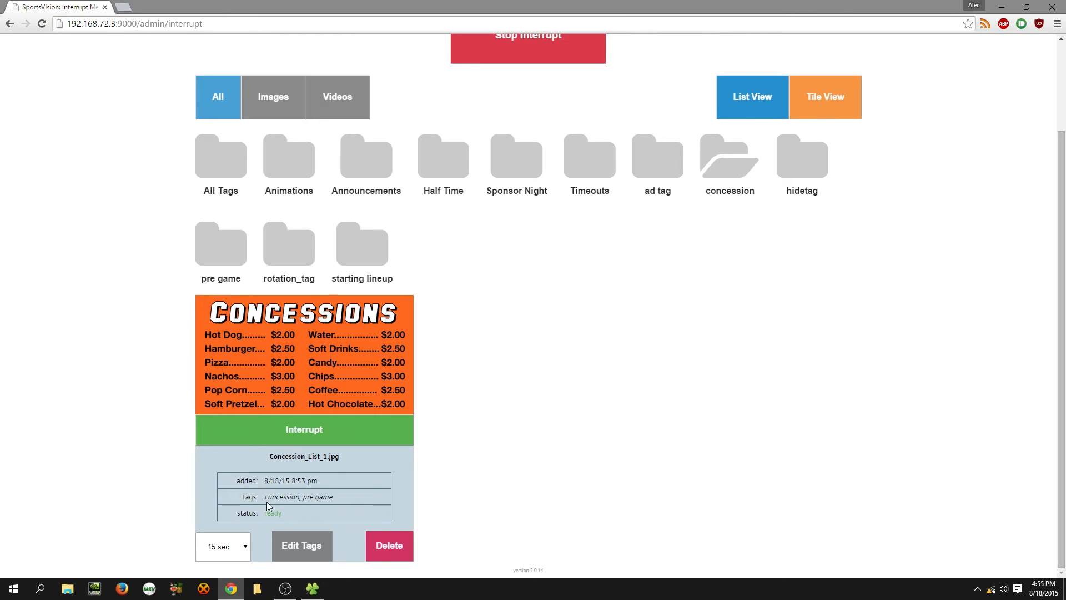
{"action": "left_click_drag", "start_coordinate": [265, 497], "coordinate": [334, 497]}
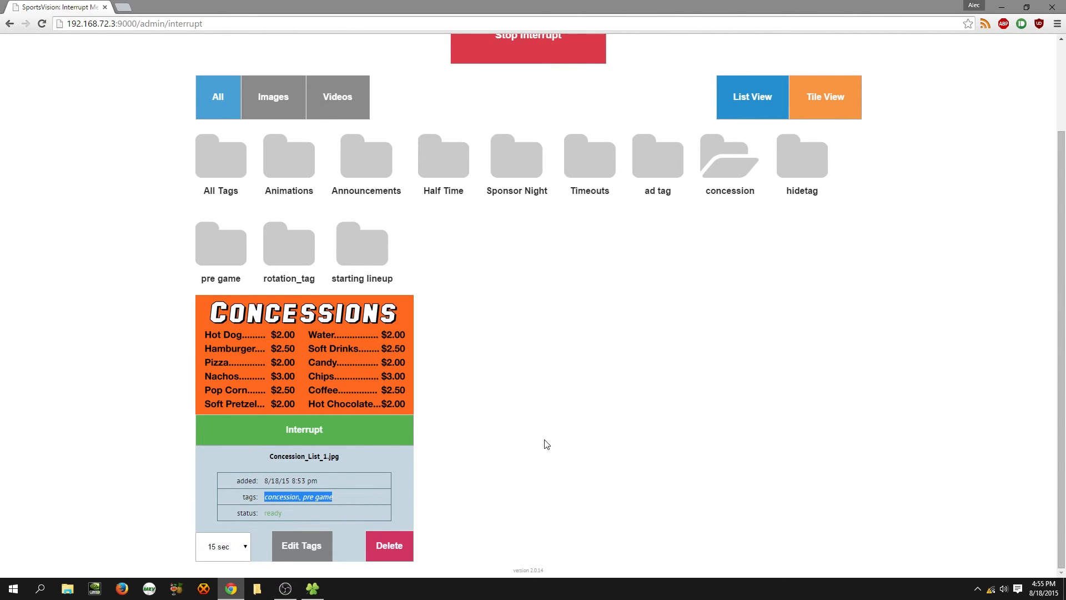
{"action": "left_click", "coordinate": [496, 399]}
Show only the interrupt media tagged pre game and check the tags on the concession list tile
{"action": "left_click", "coordinate": [232, 246]}
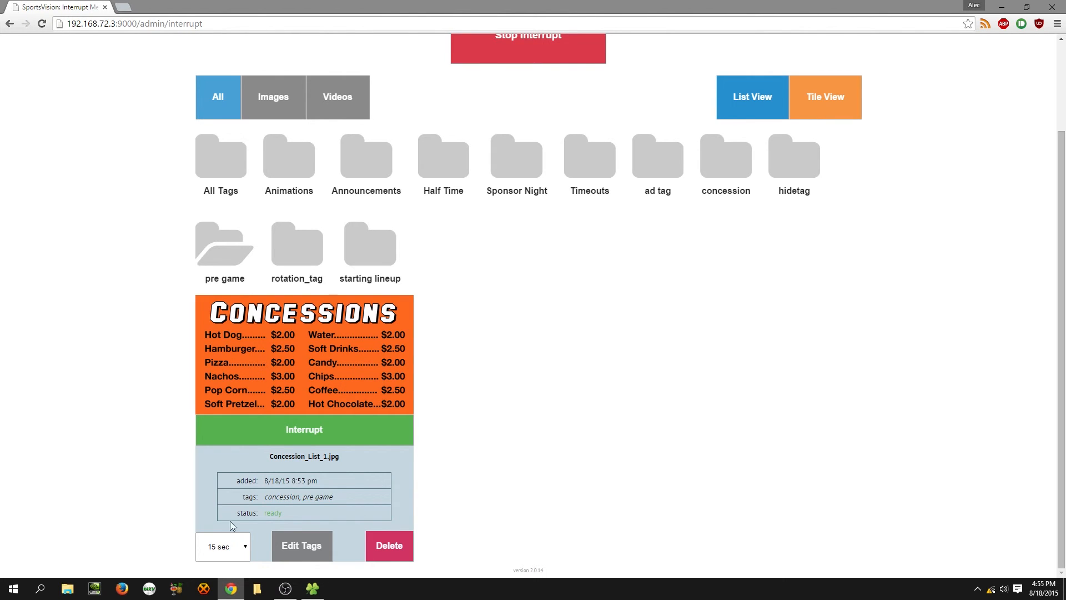
{"action": "left_click_drag", "start_coordinate": [264, 497], "coordinate": [348, 494]}
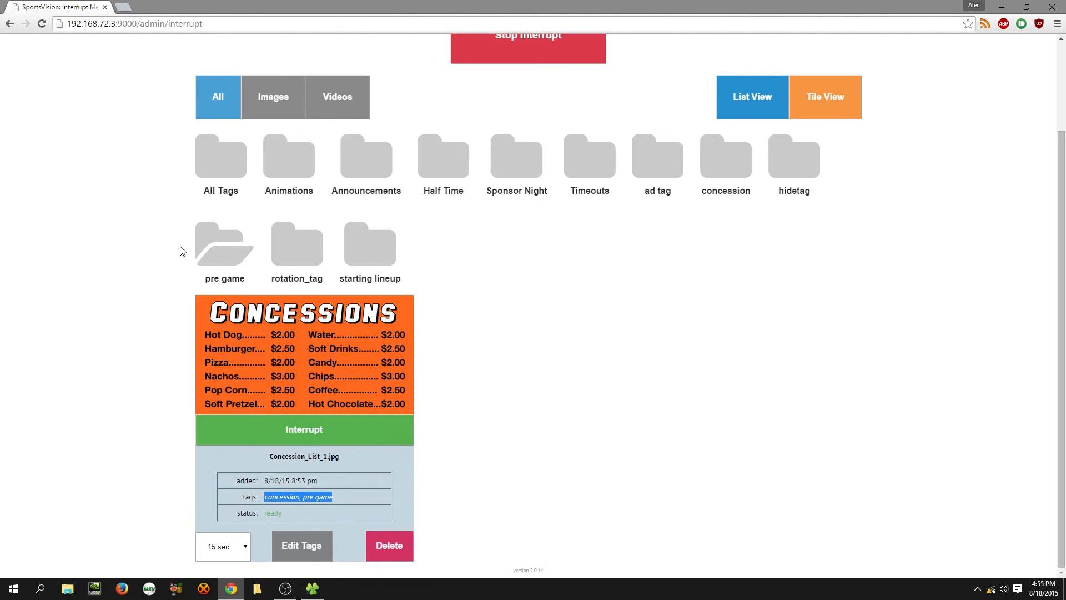
{"action": "scroll", "coordinate": [592, 422], "scroll_direction": "up", "scroll_amount": 2}
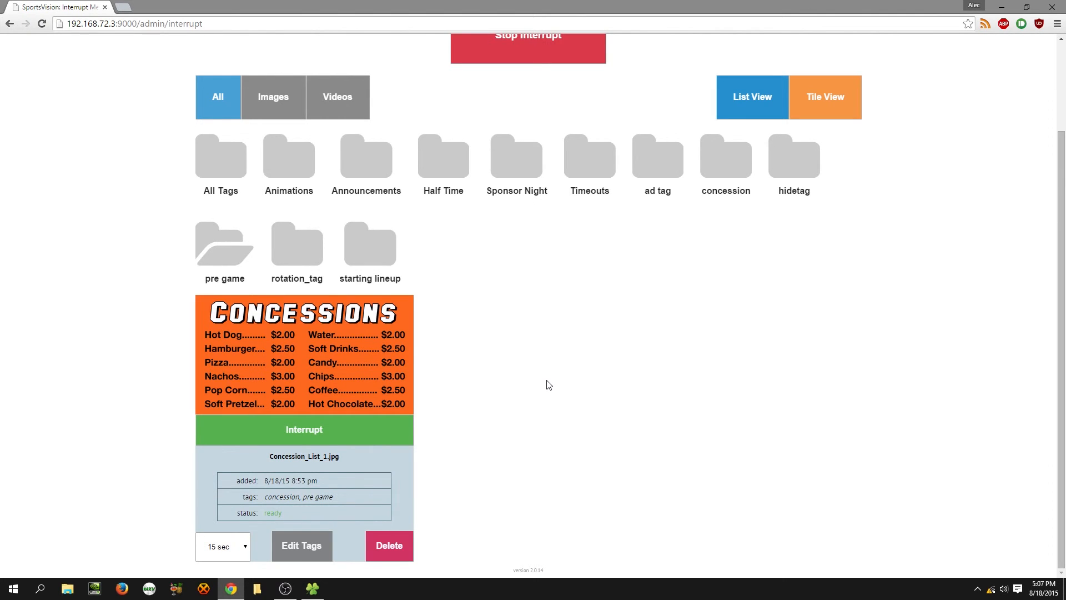
Return to the media upload page and check the software version number shown below the upload form
{"action": "scroll", "coordinate": [549, 384], "scroll_direction": "up", "scroll_amount": 2}
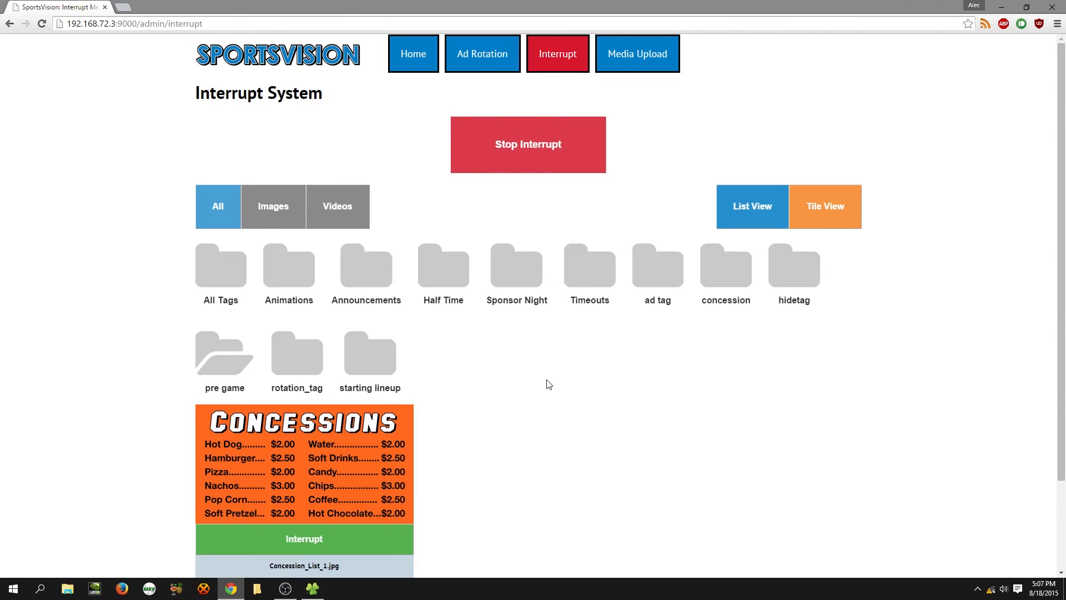
{"action": "left_click", "coordinate": [640, 54]}
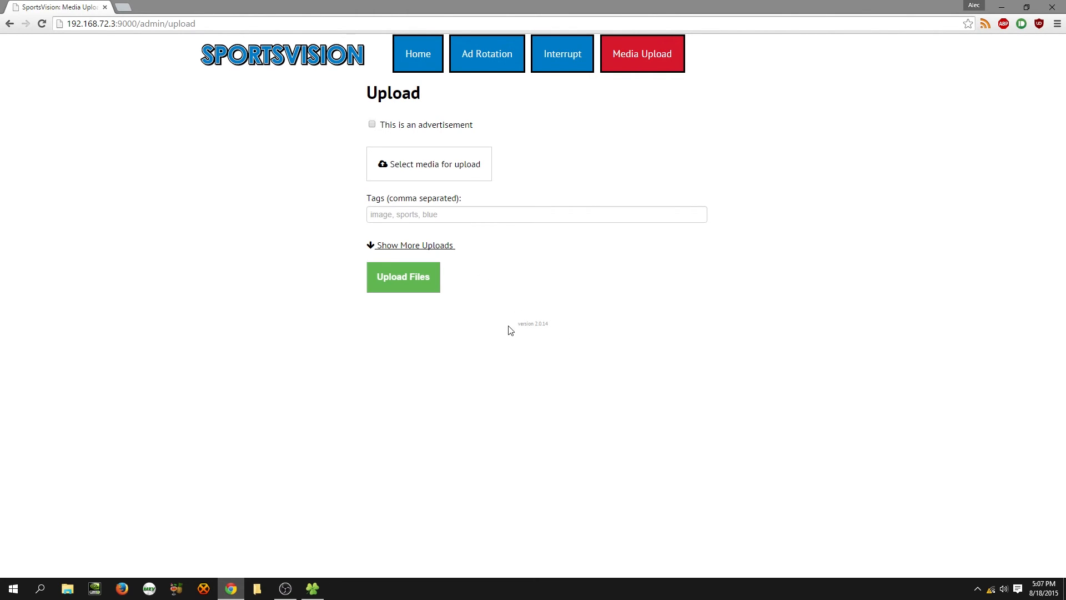
{"action": "left_click_drag", "start_coordinate": [518, 318], "coordinate": [551, 327]}
{"action": "left_click", "coordinate": [587, 313]}
Choose sportsvision-update-2.0.15.bdl from the desktop for upload and compare its version with the installed one
{"action": "left_click", "coordinate": [432, 172]}
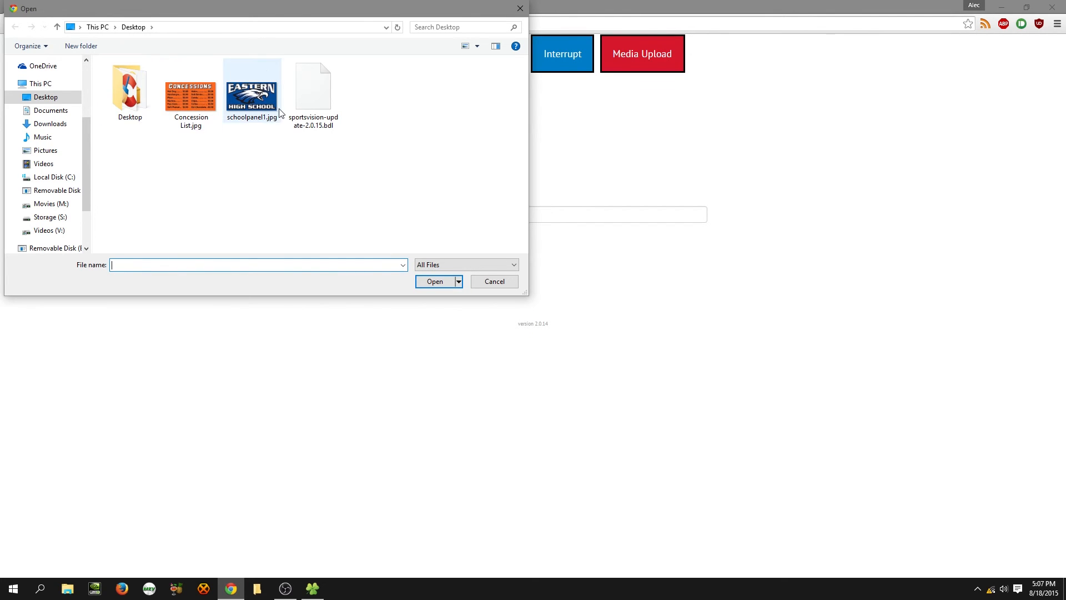
{"action": "left_click", "coordinate": [307, 99]}
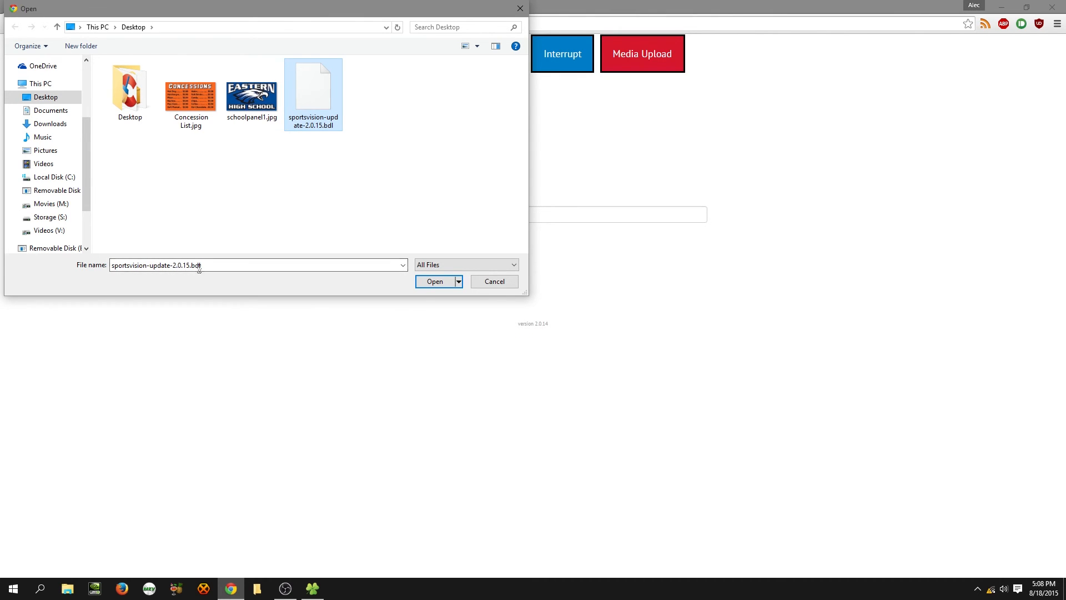
{"action": "left_click", "coordinate": [431, 284]}
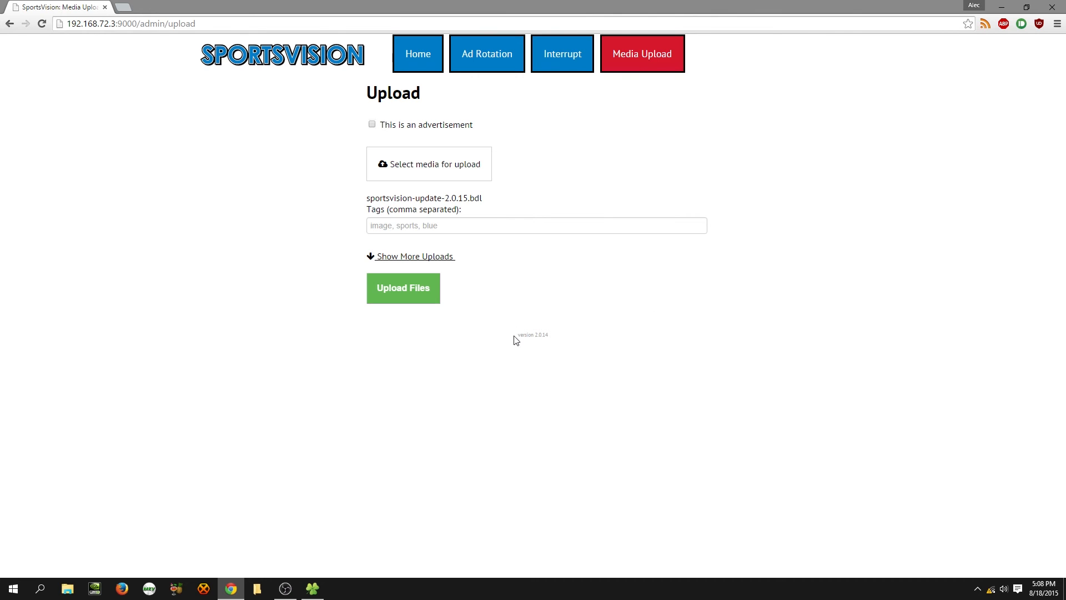
{"action": "left_click_drag", "start_coordinate": [514, 336], "coordinate": [555, 334]}
{"action": "left_click", "coordinate": [560, 293]}
{"action": "left_click_drag", "start_coordinate": [361, 197], "coordinate": [516, 201]}
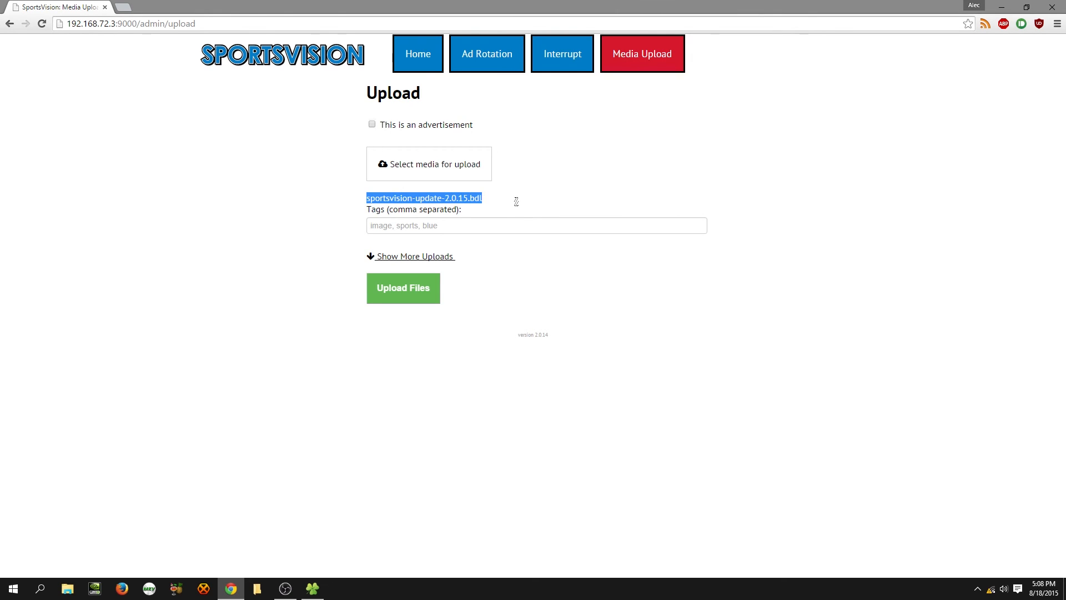
Upload the selected sportsvision-update-2.0.15.bdl file and read the status message shown above the upload form
{"action": "left_click", "coordinate": [438, 369]}
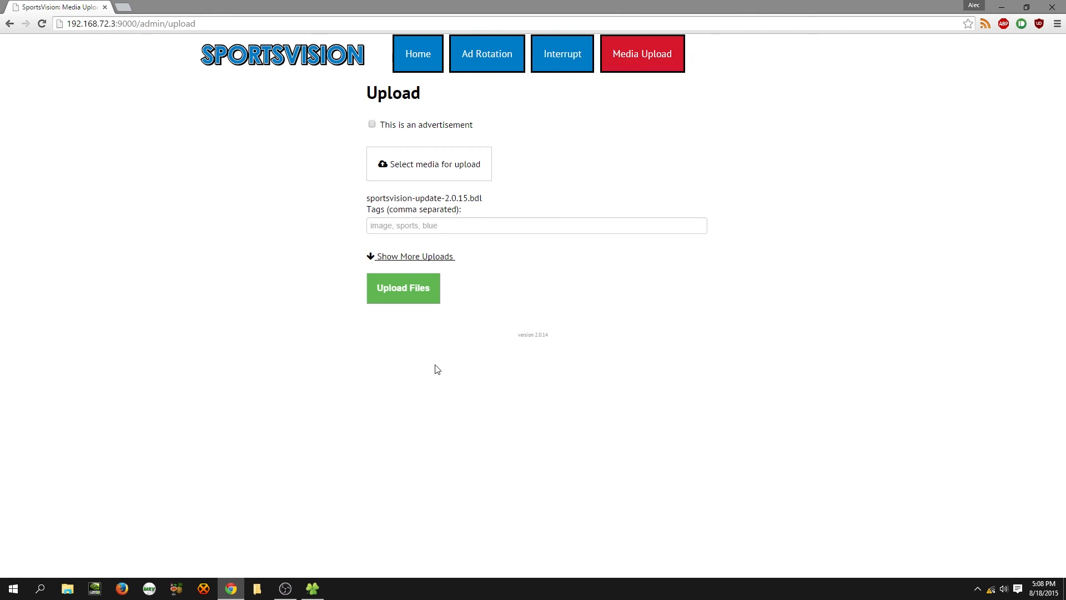
{"action": "left_click", "coordinate": [400, 296]}
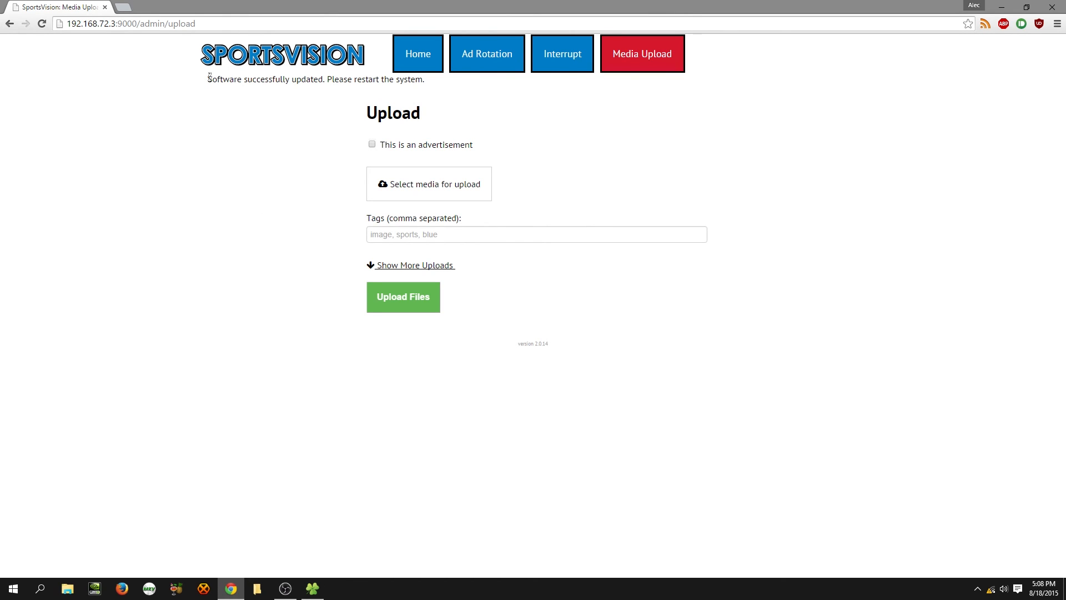
{"action": "left_click_drag", "start_coordinate": [209, 75], "coordinate": [445, 75]}
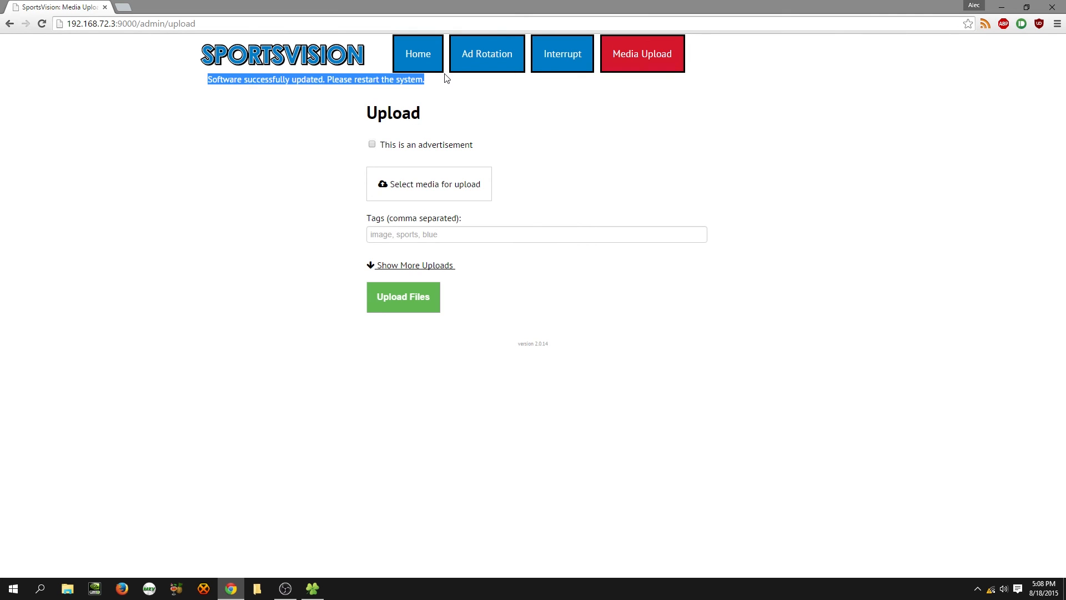
{"action": "left_click", "coordinate": [542, 120]}
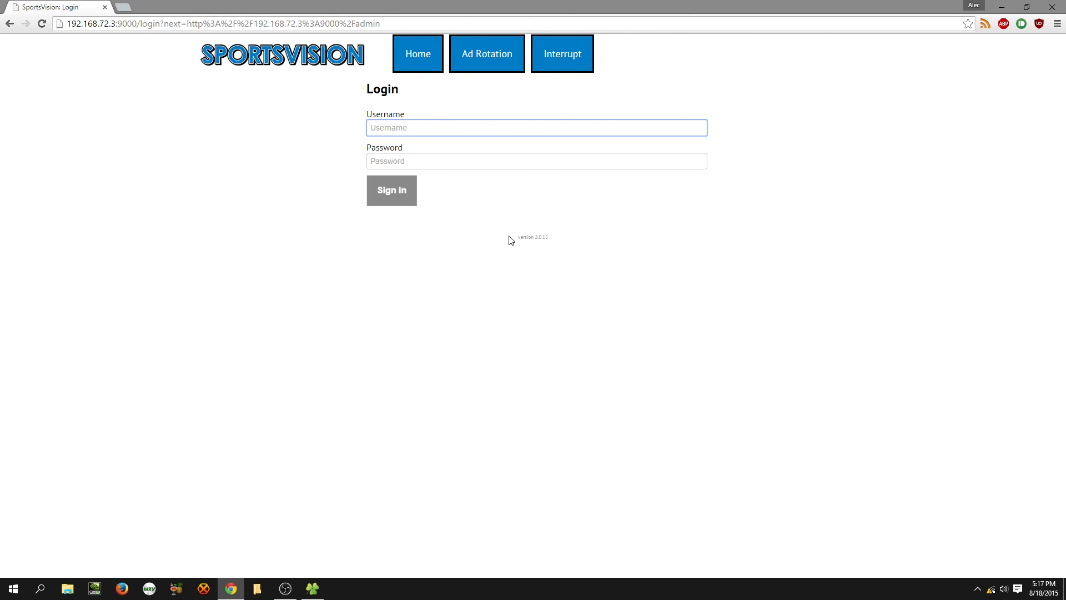
Check the software version number shown below the login form
{"action": "left_click_drag", "start_coordinate": [510, 237], "coordinate": [559, 234]}
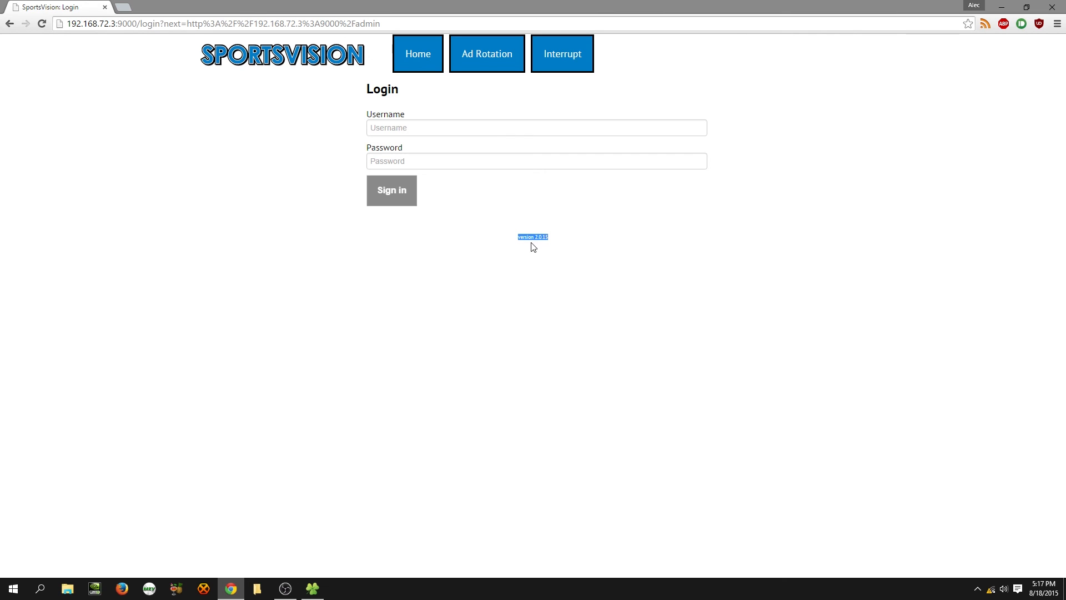
{"action": "left_click", "coordinate": [559, 242]}
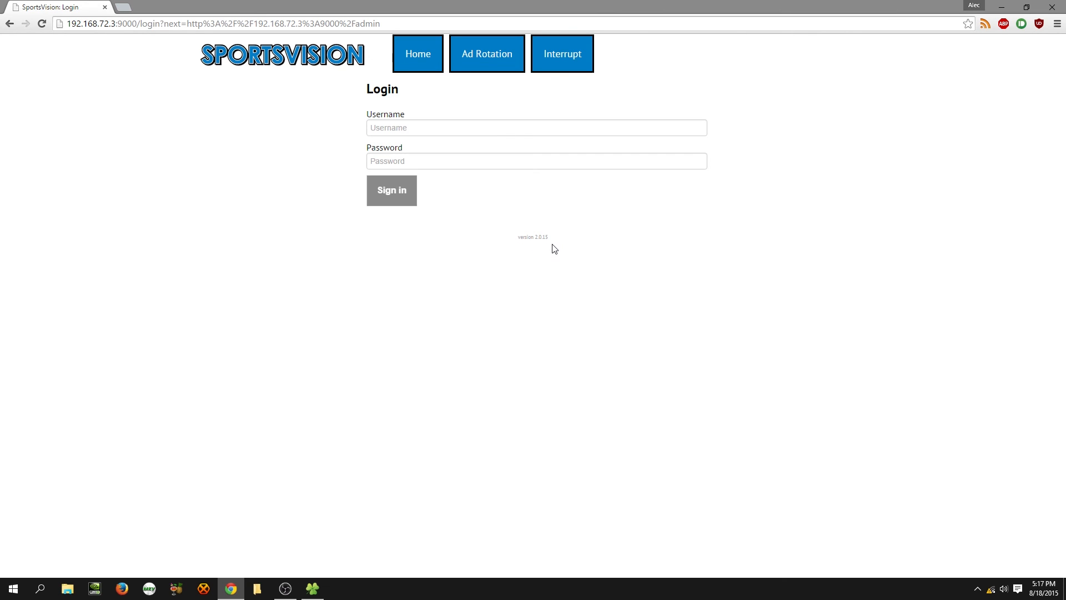